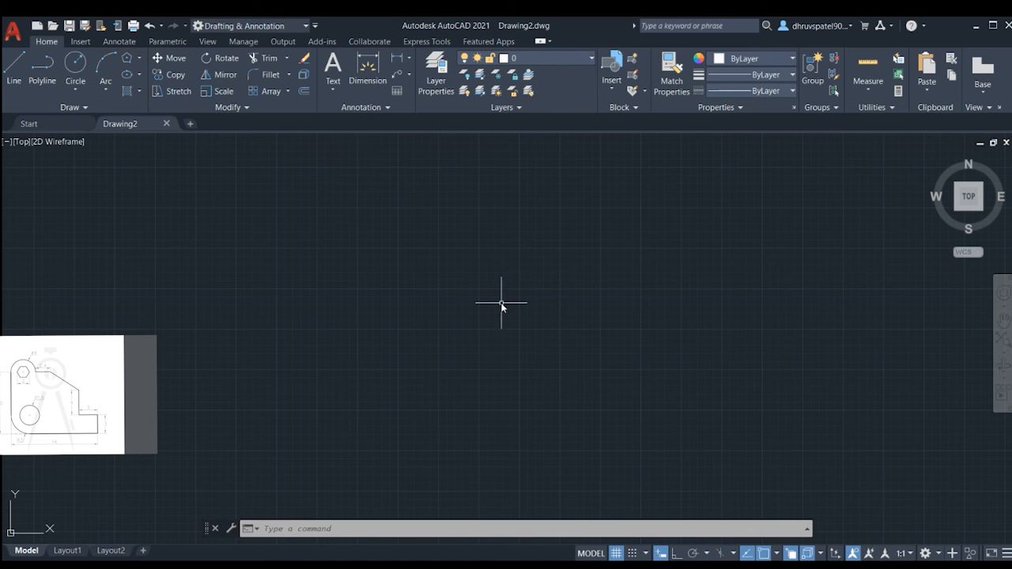
- Configure the drawing units to decimal length with a precision of 0.00
text(D)
key(BackSpace)
text(un)
key(Return)
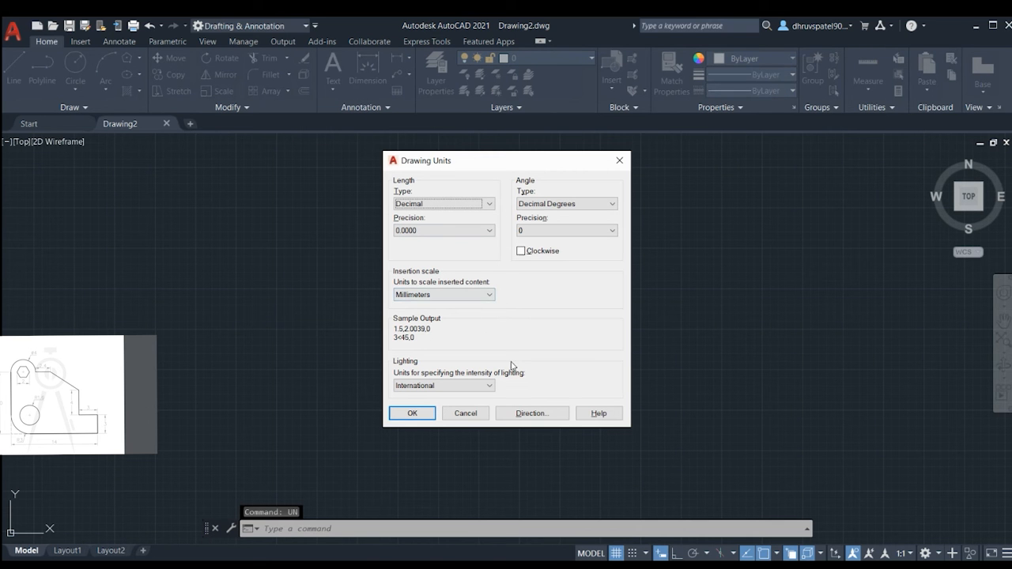
click(490, 206)
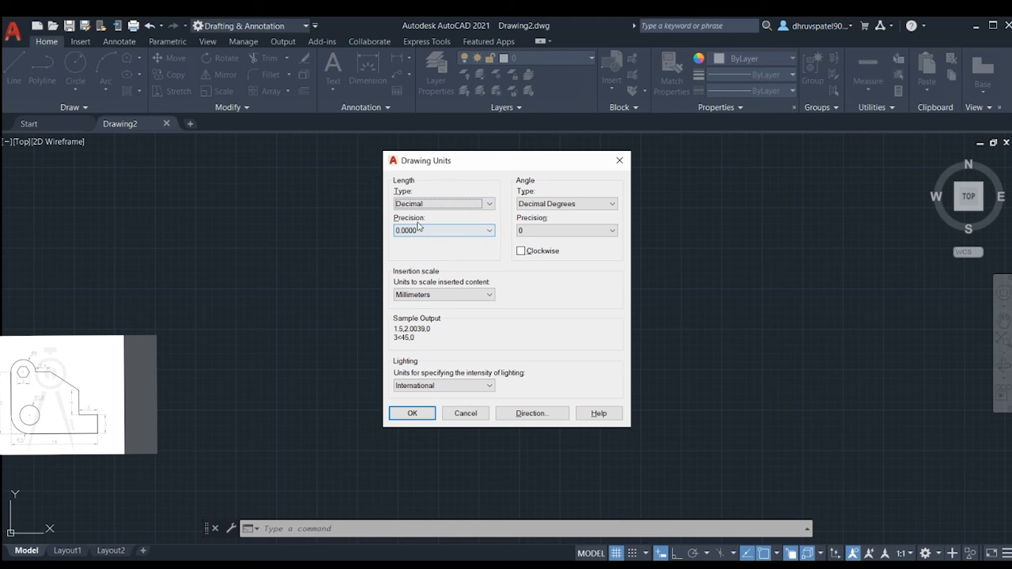
click(476, 231)
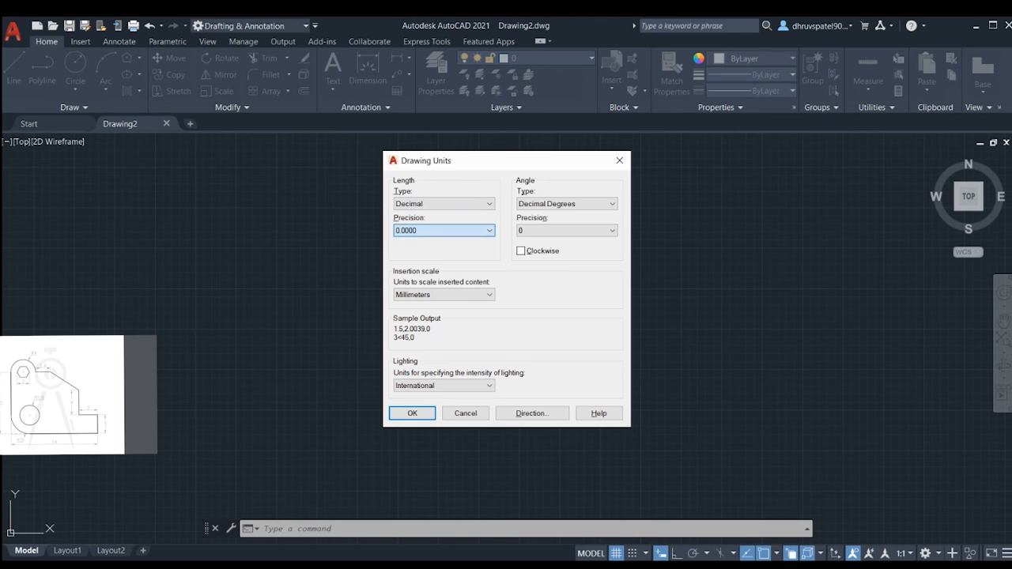
click(456, 258)
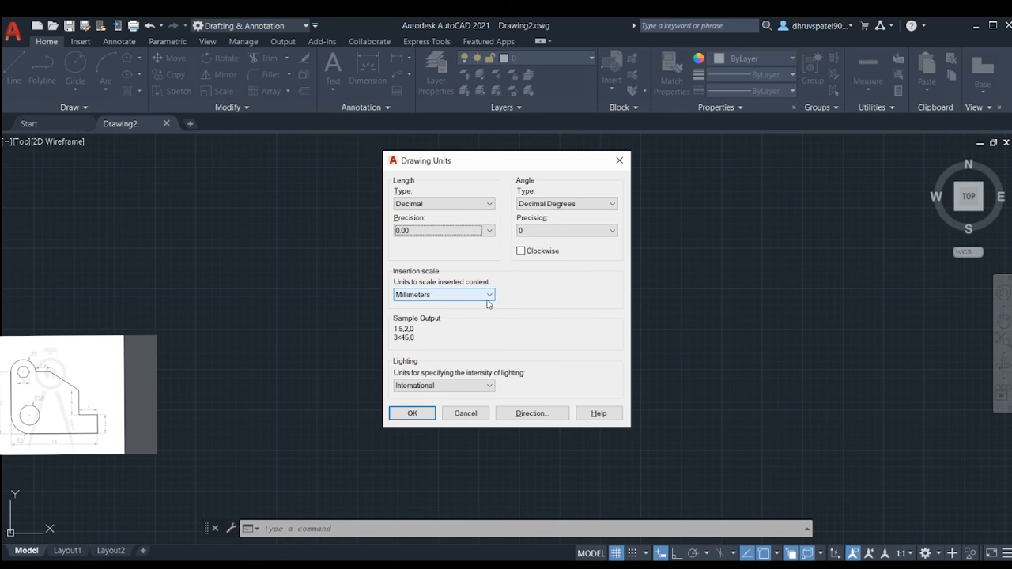
click(412, 413)
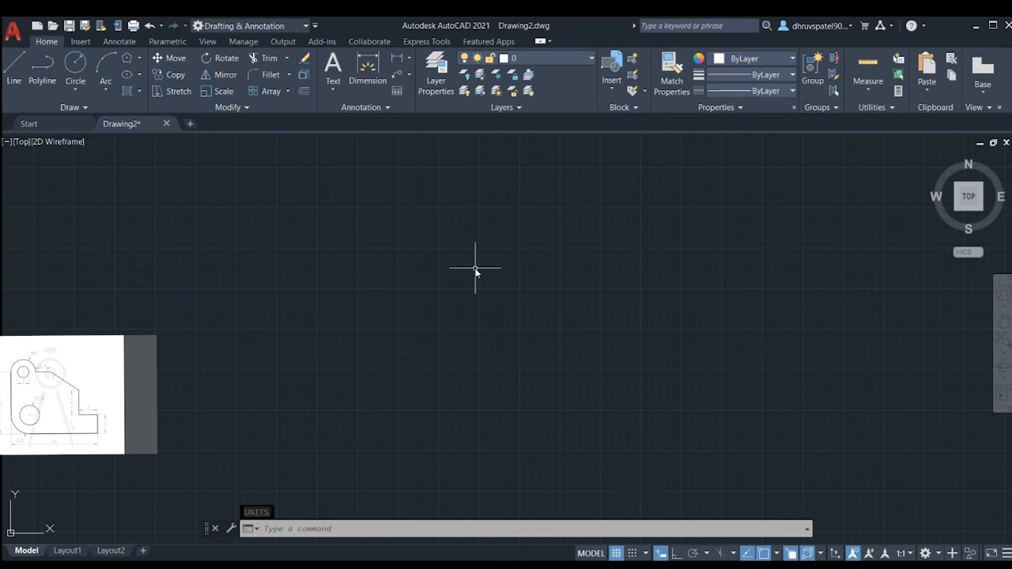
- Set the model space limits with the lower left corner at 0,0 and the upper right corner at 50,50
text(L)
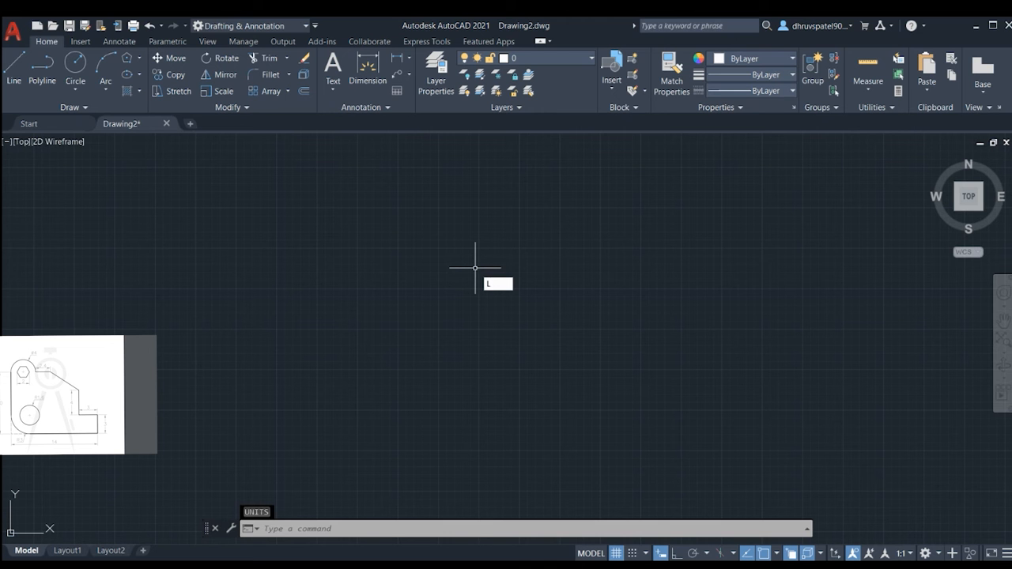
text(IMITS)
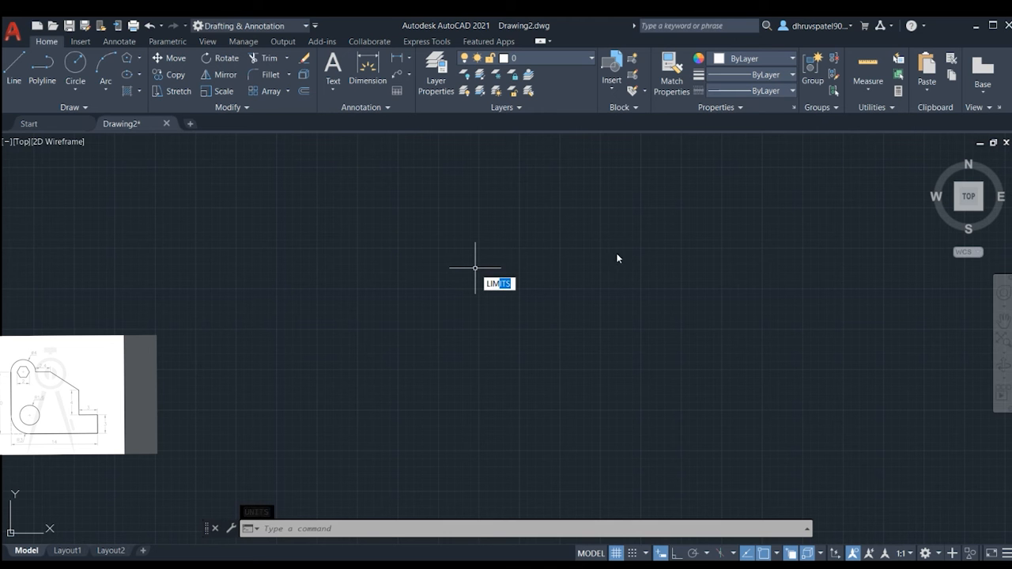
key(Return)
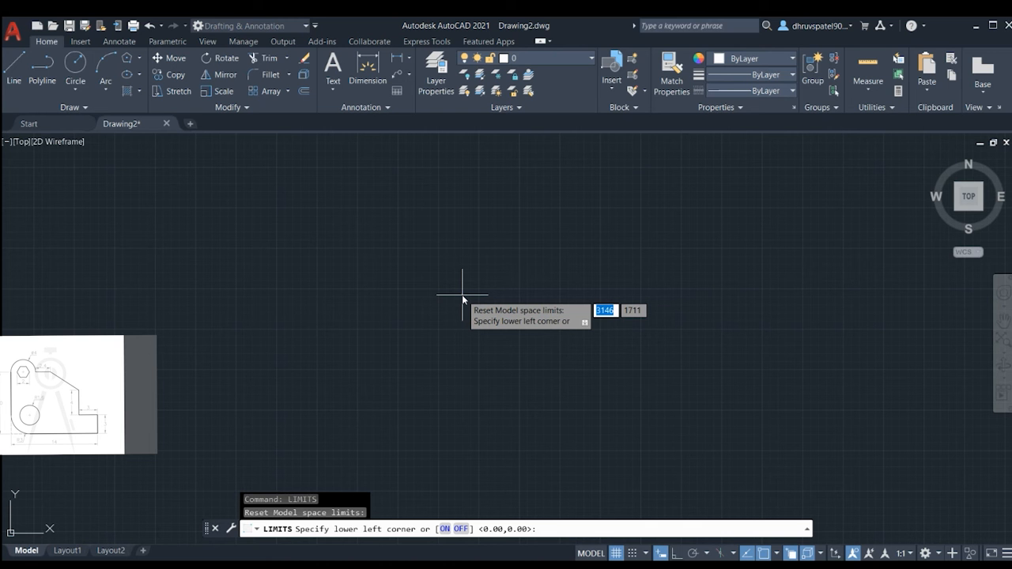
text(0)
key(Tab)
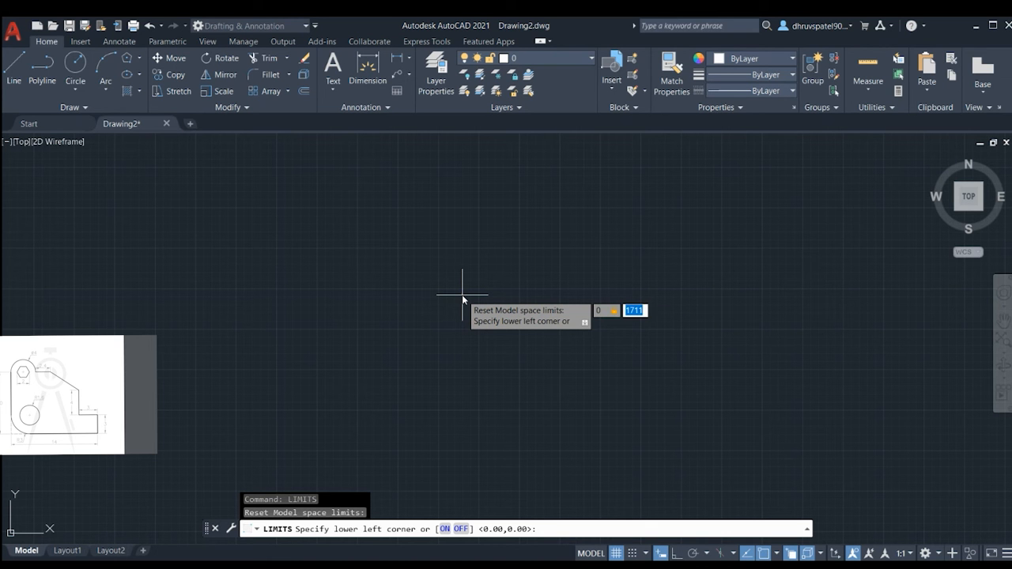
text(0)
key(Return)
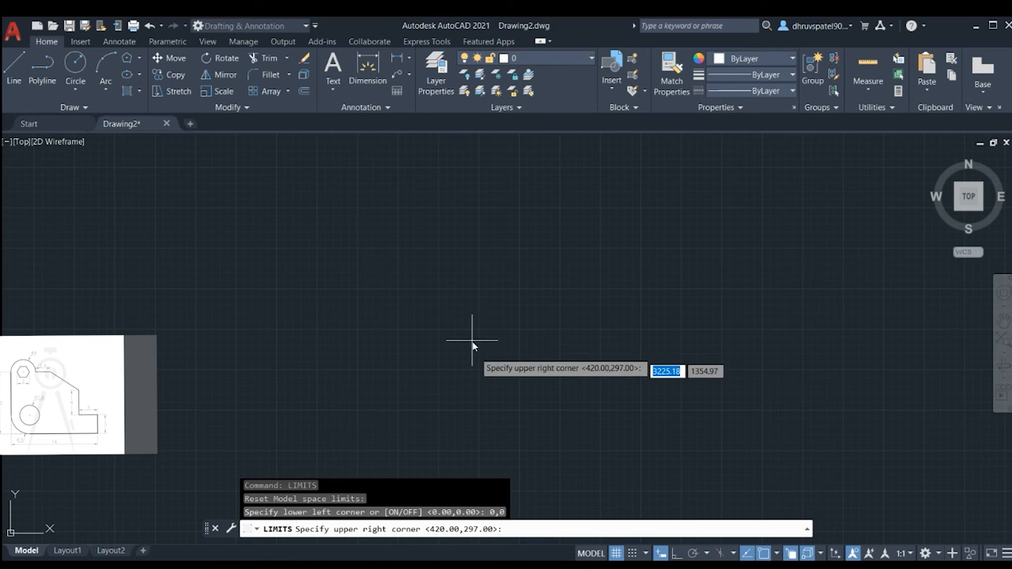
click(539, 563)
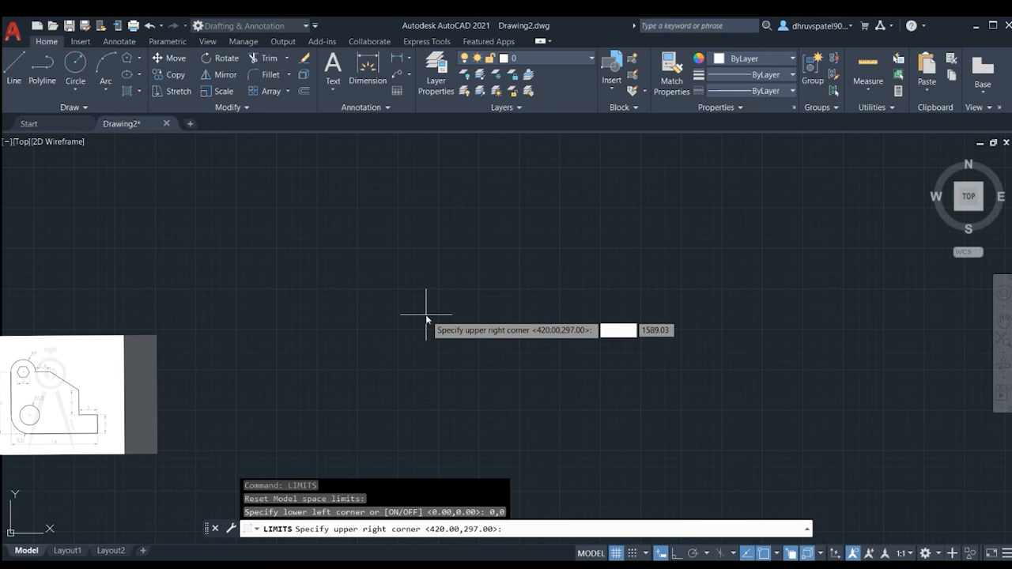
text(50)
key(Tab)
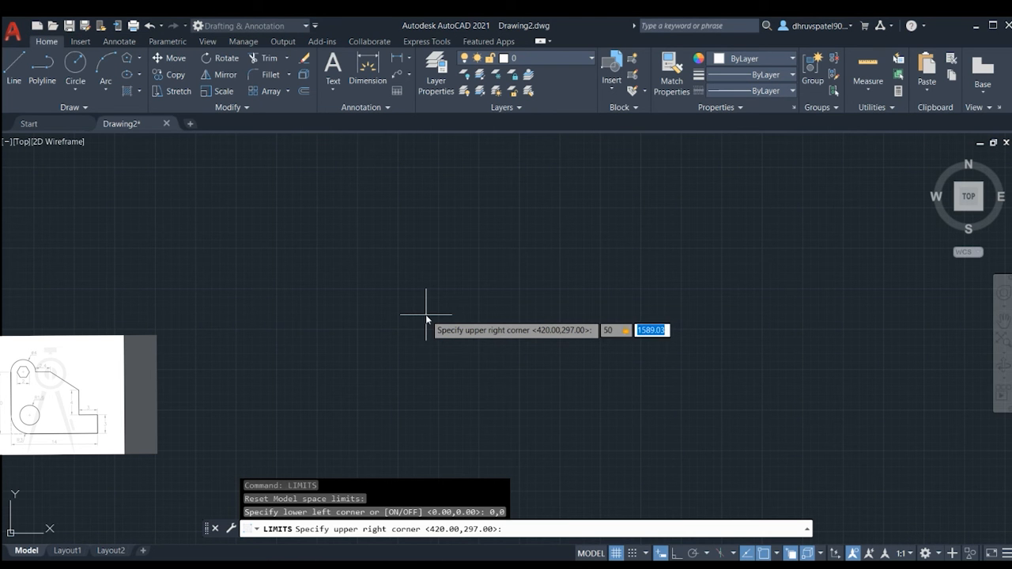
text(50)
key(Return)
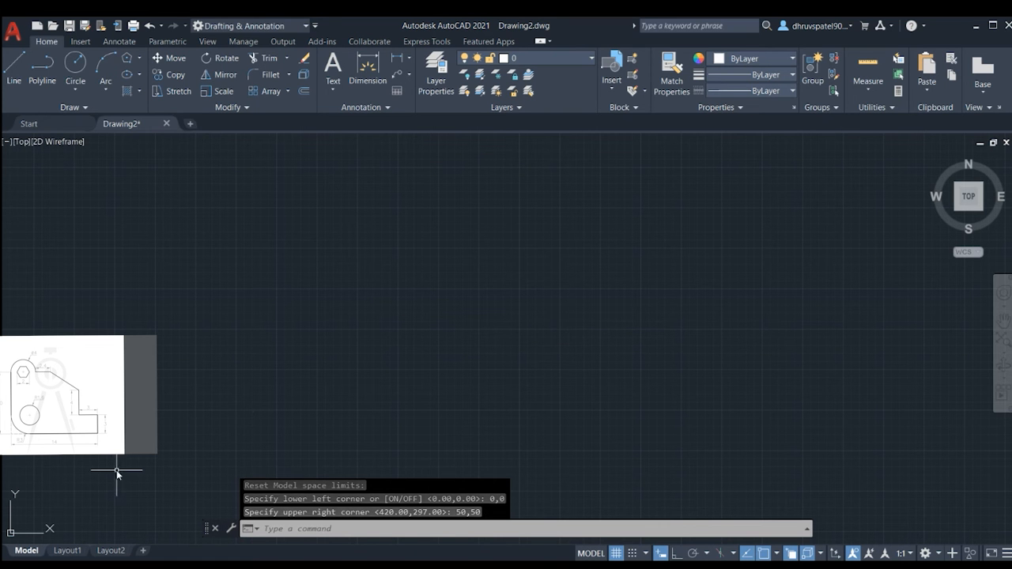
click(14, 70)
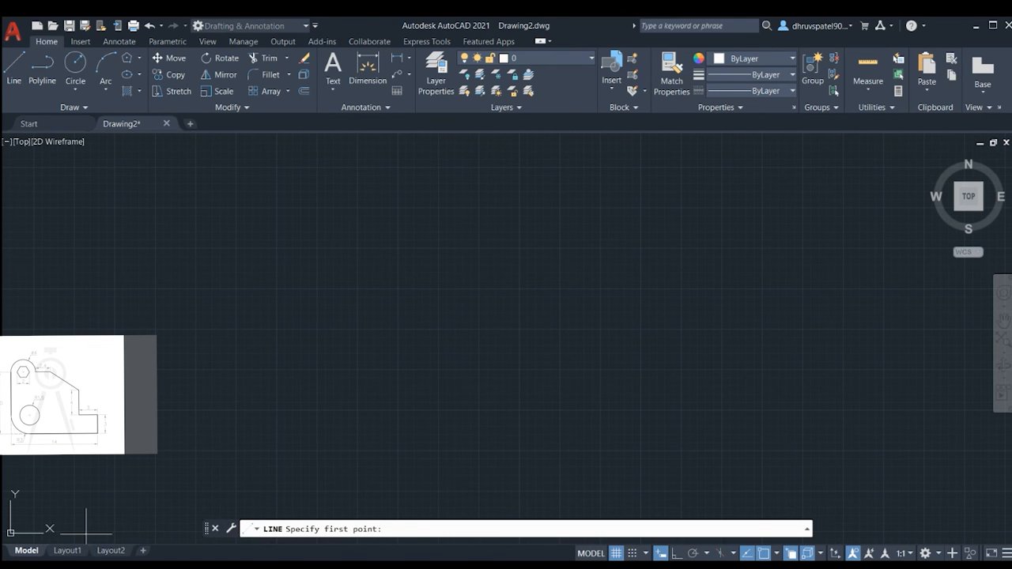
click(31, 518)
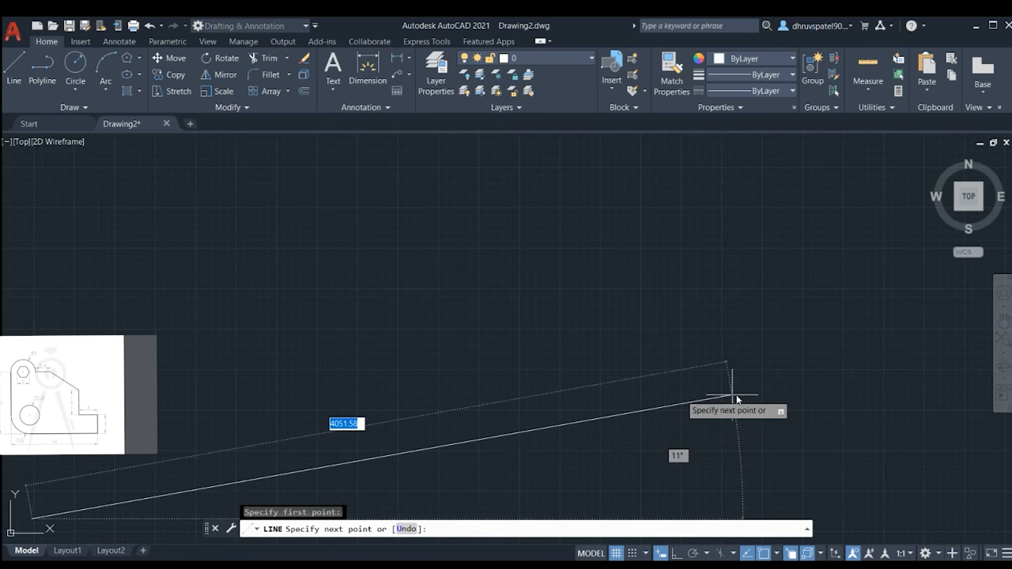
key(Escape)
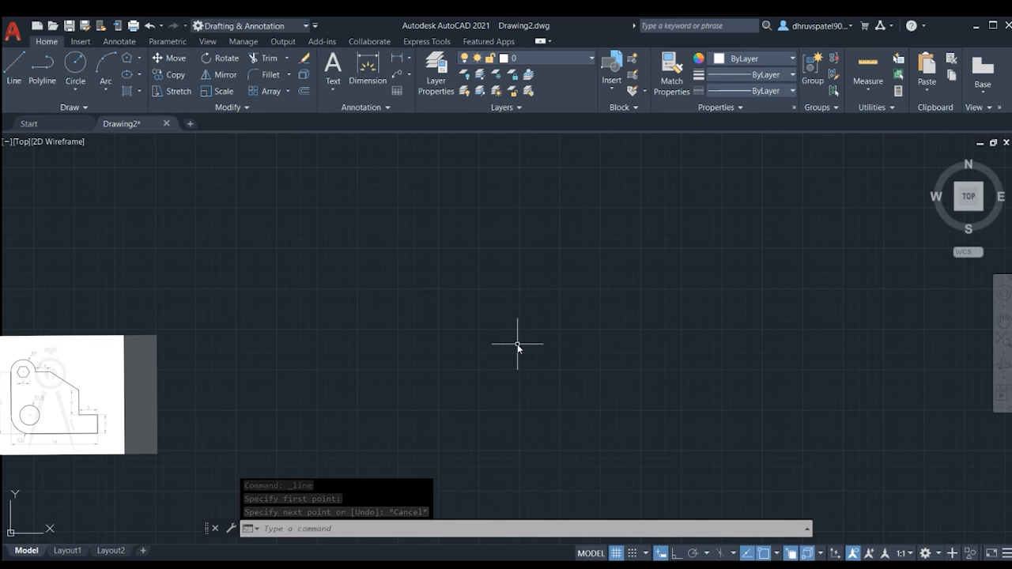
- Zoom with the All option to fit the view to the drawing limits
text(z)
key(Return)
text(a)
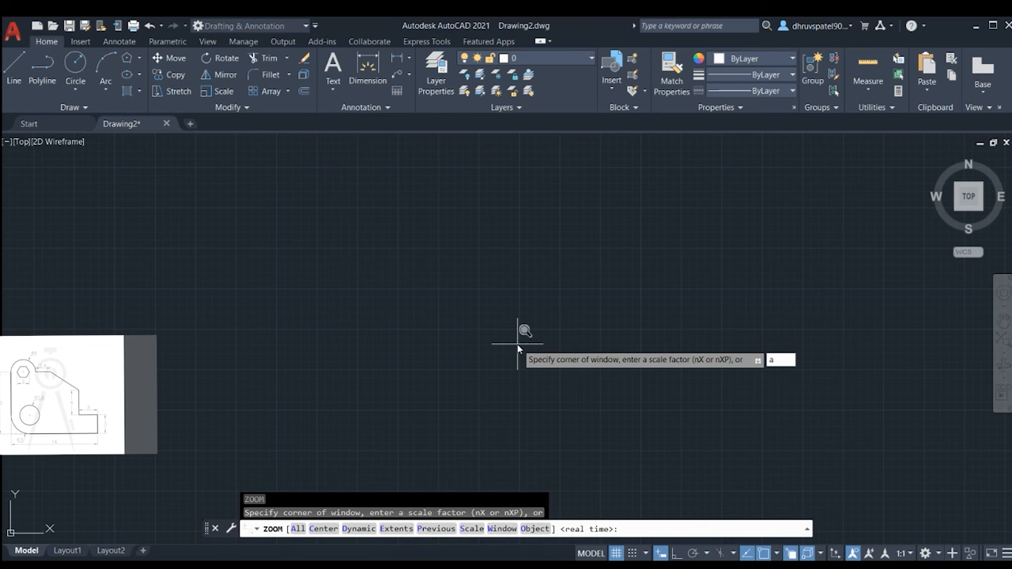
key(Return)
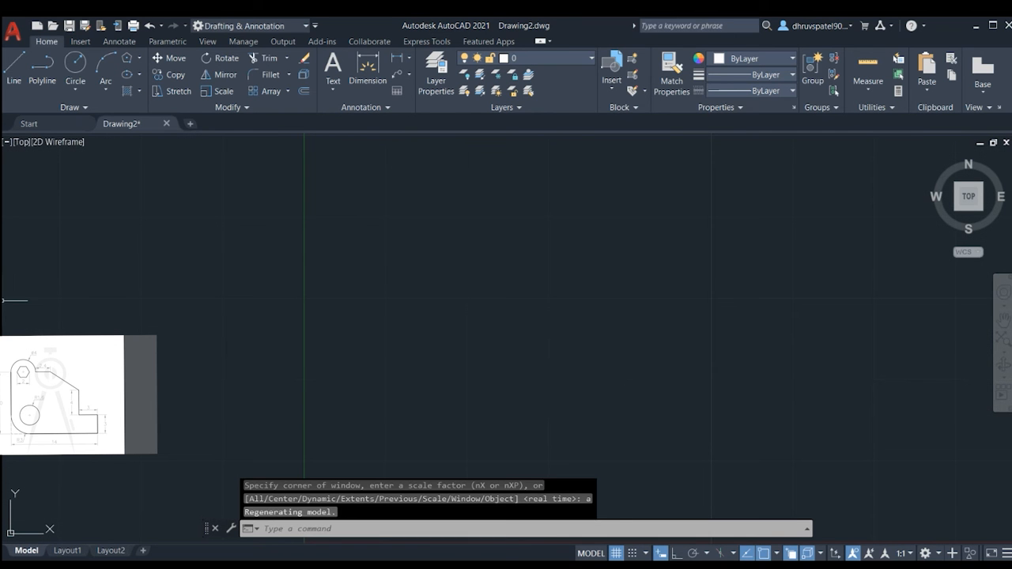
click(15, 67)
click(140, 363)
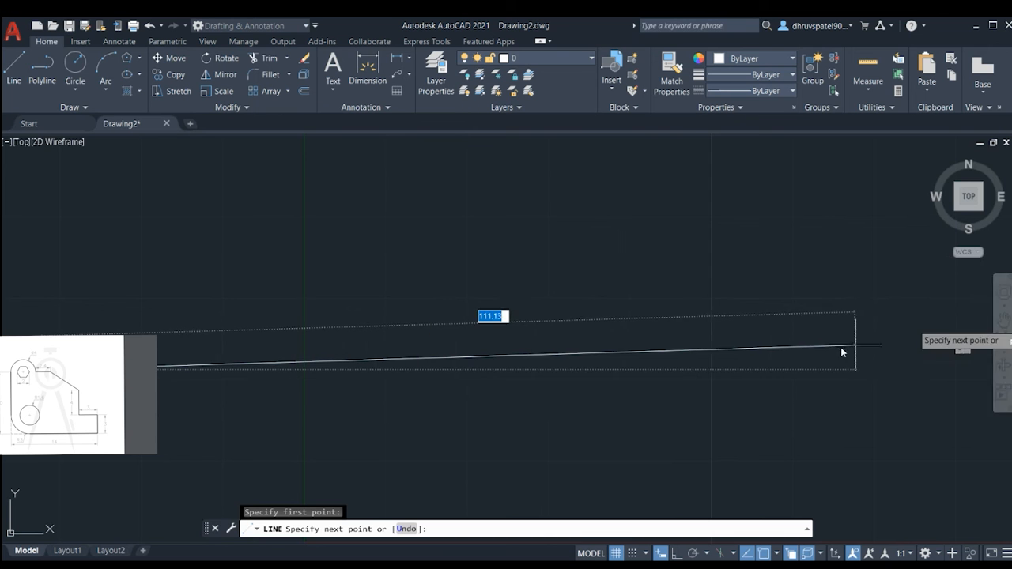
key(Escape)
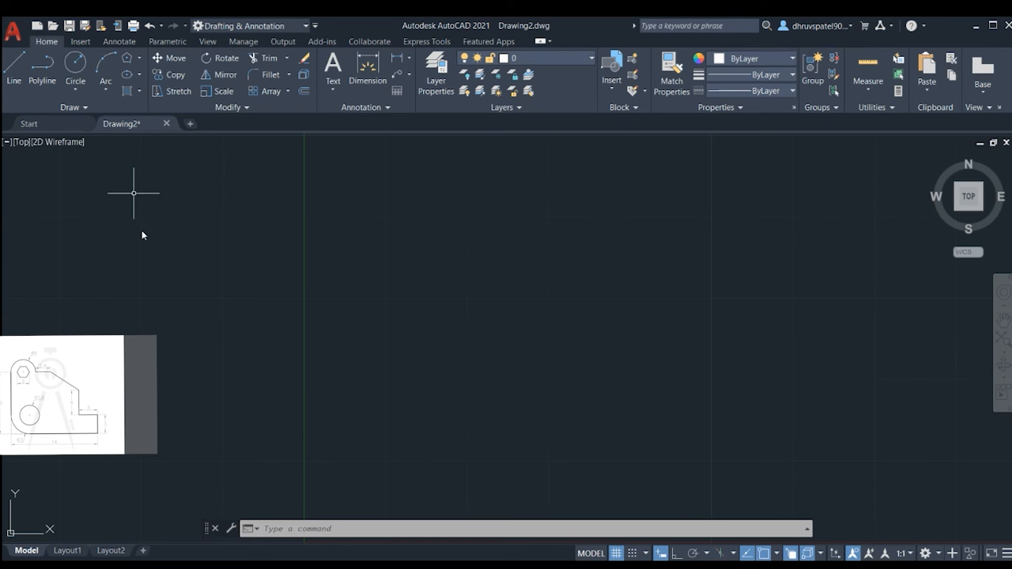
- Start a polyline near the origin and, with Ortho on, draw the bracket's horizontal base edge 14 mm to the right
click(43, 69)
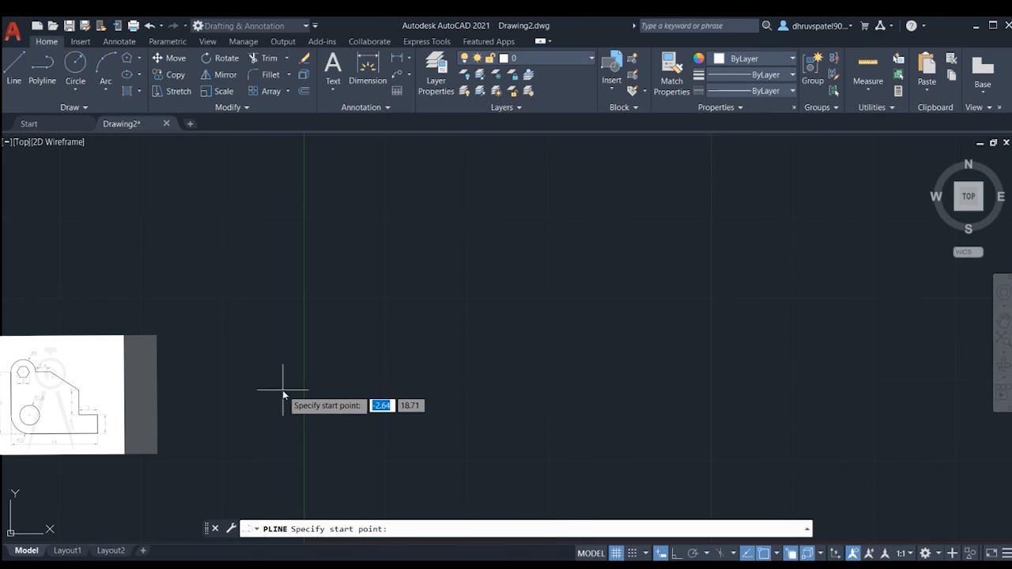
click(323, 446)
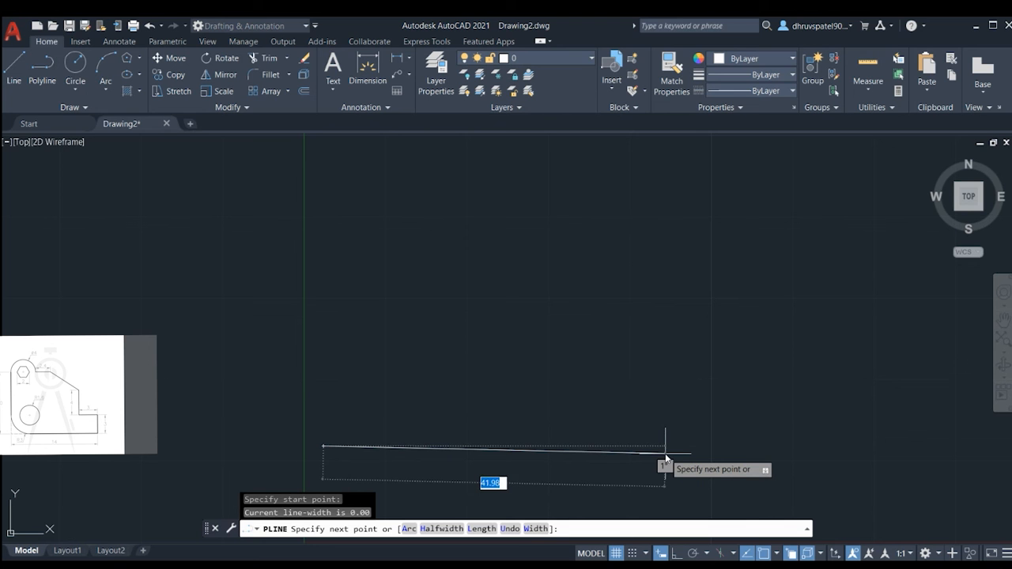
text(14)
click(676, 553)
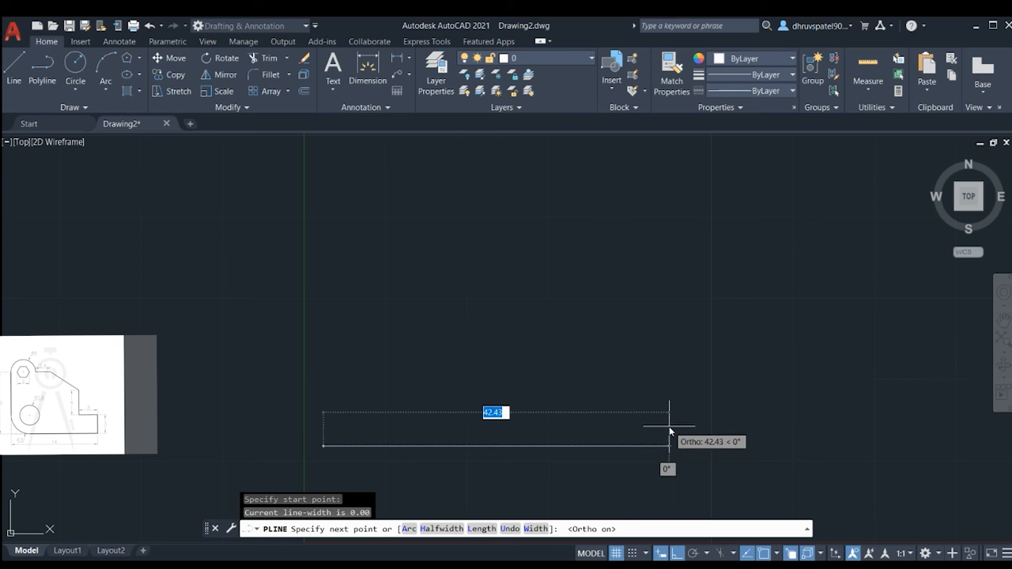
text(14)
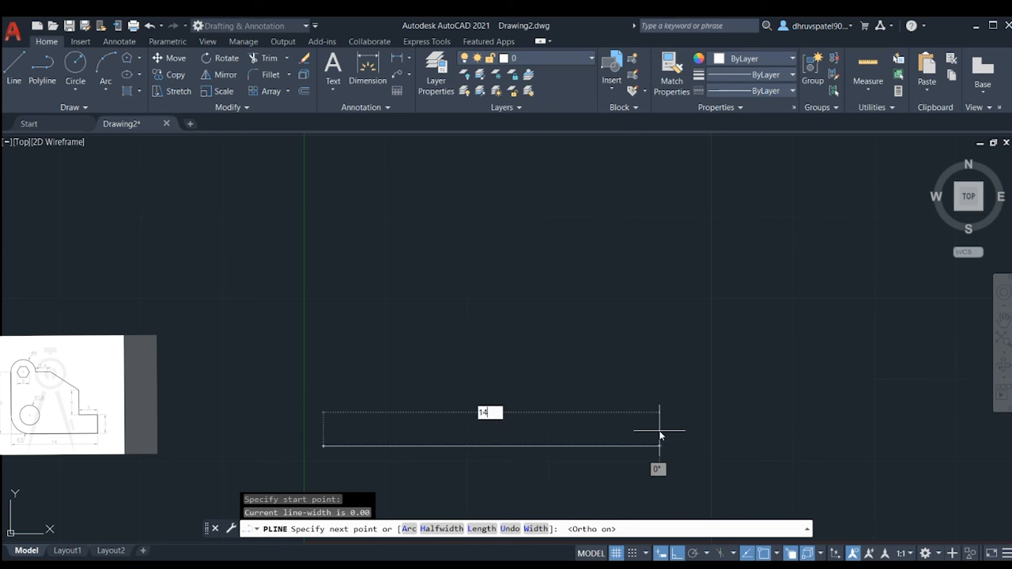
key(Return)
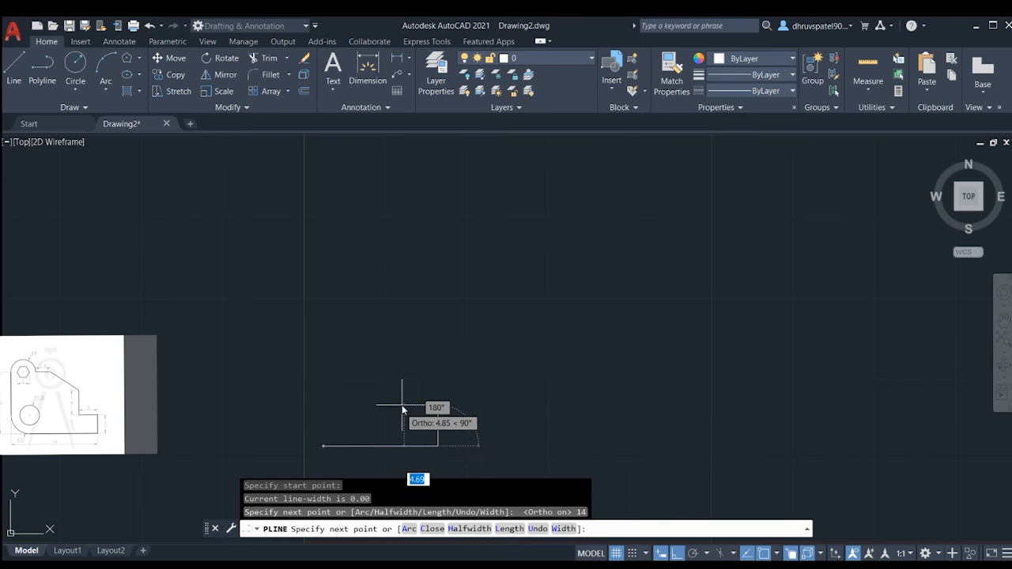
- Continue the polyline 3 mm up, 3 mm left and 4 mm up to form the bracket's stepped right side, ending it there
scroll(400, 411, up, 2)
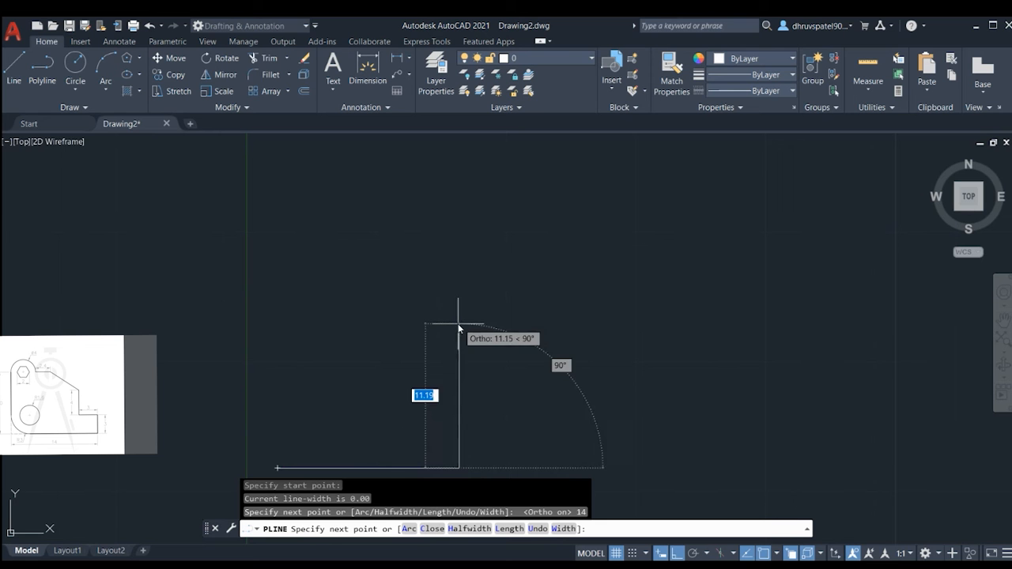
text(3)
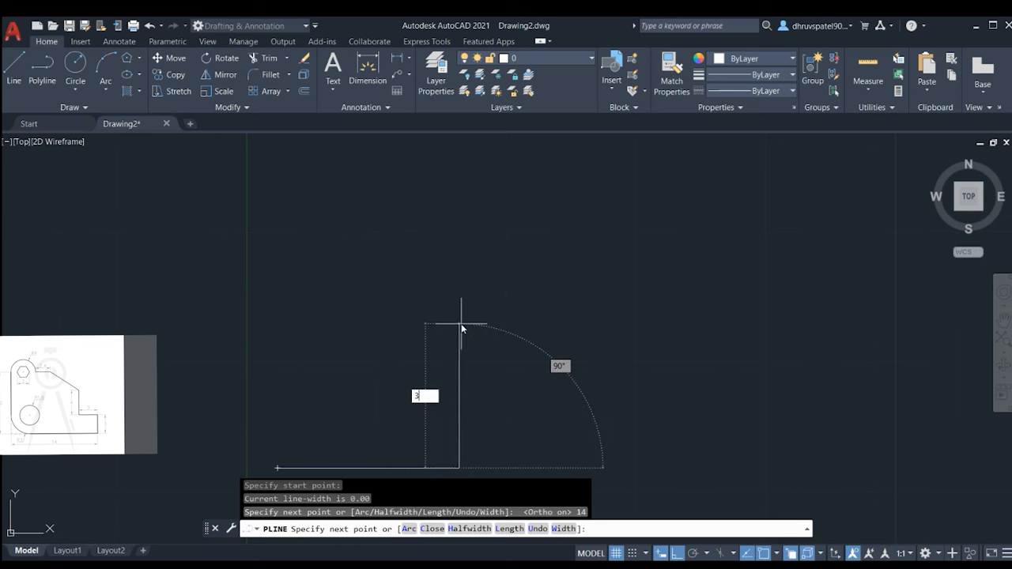
key(Return)
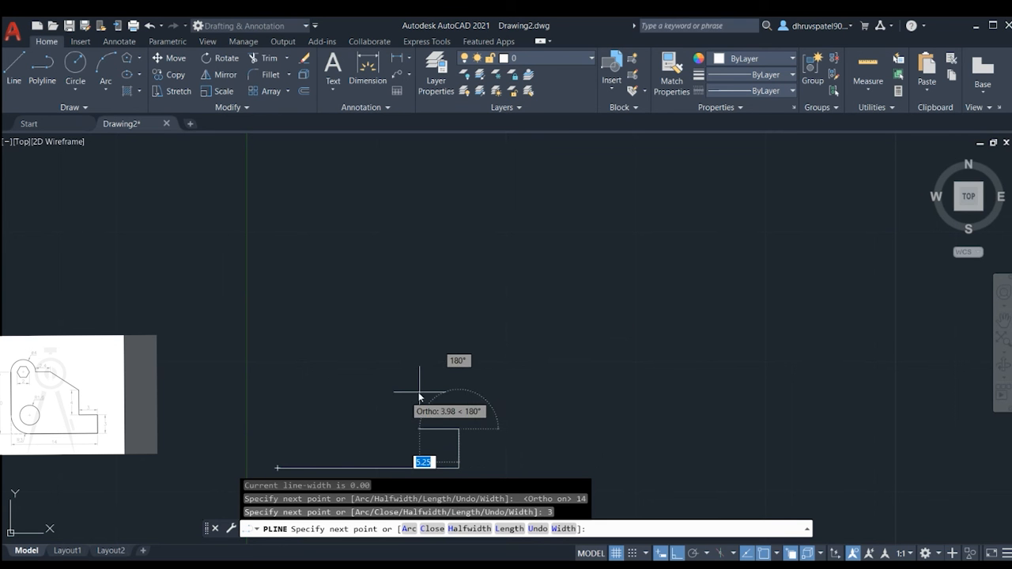
text(3)
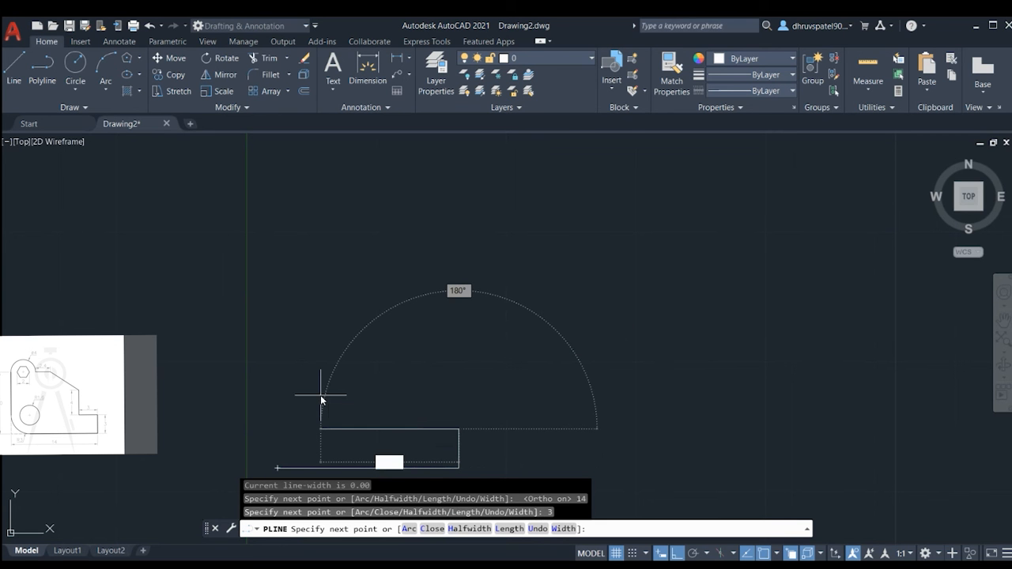
key(Return)
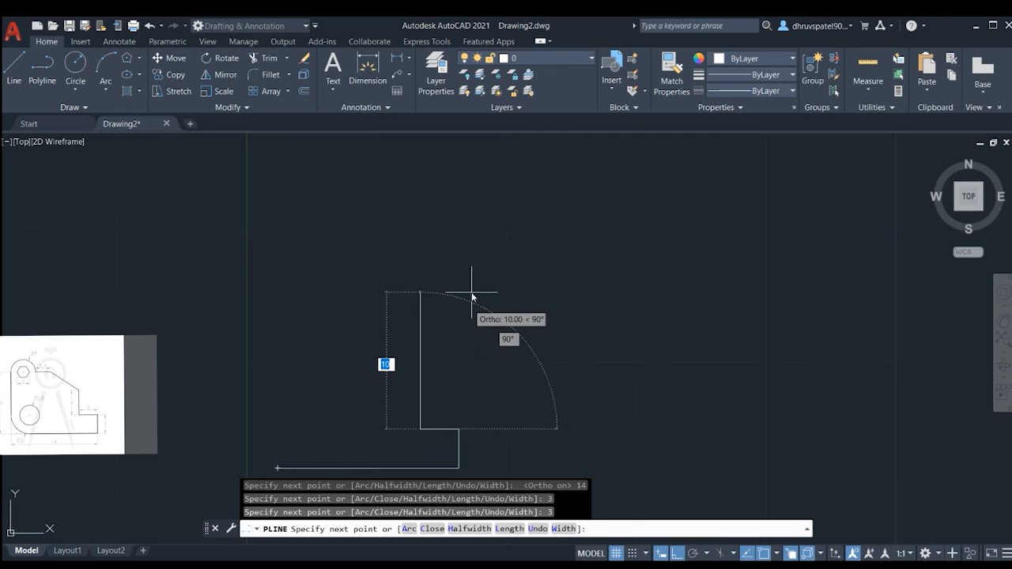
text(4)
key(Return)
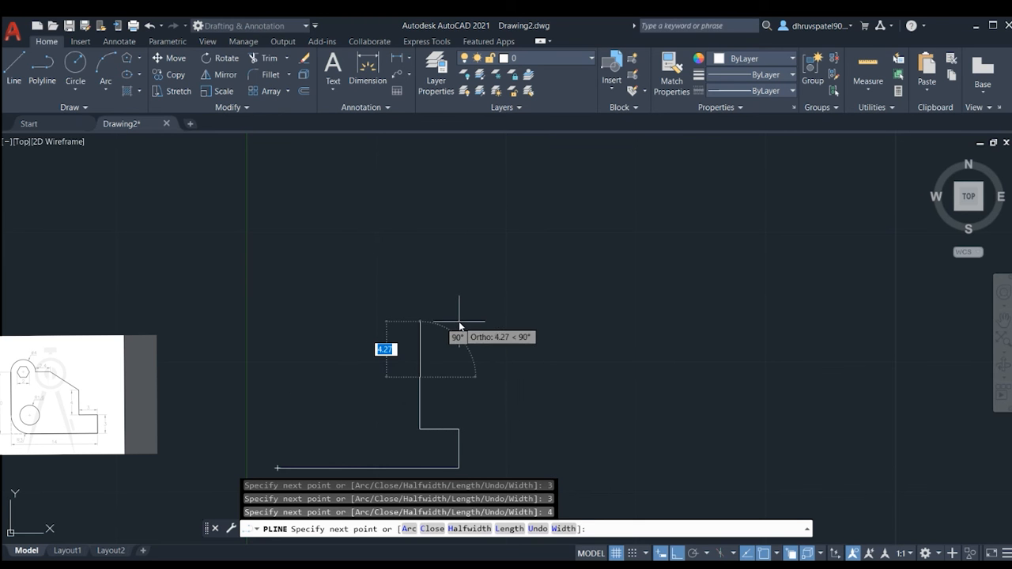
key(Escape)
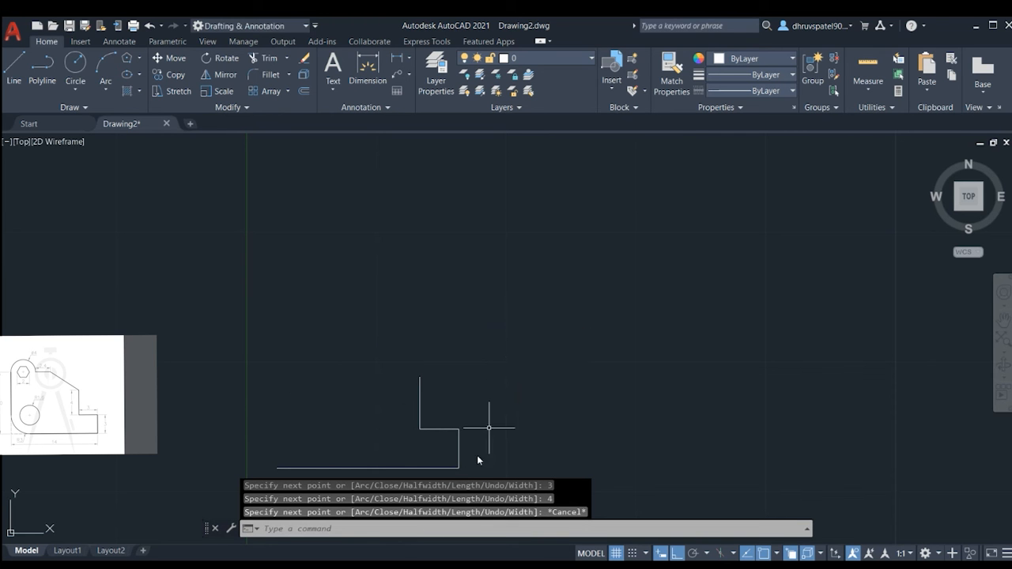
- Draw a polyline 10 mm straight up from the open end of the base edge to form the bracket's left side
scroll(549, 352, down, 2)
scroll(495, 454, up, 3)
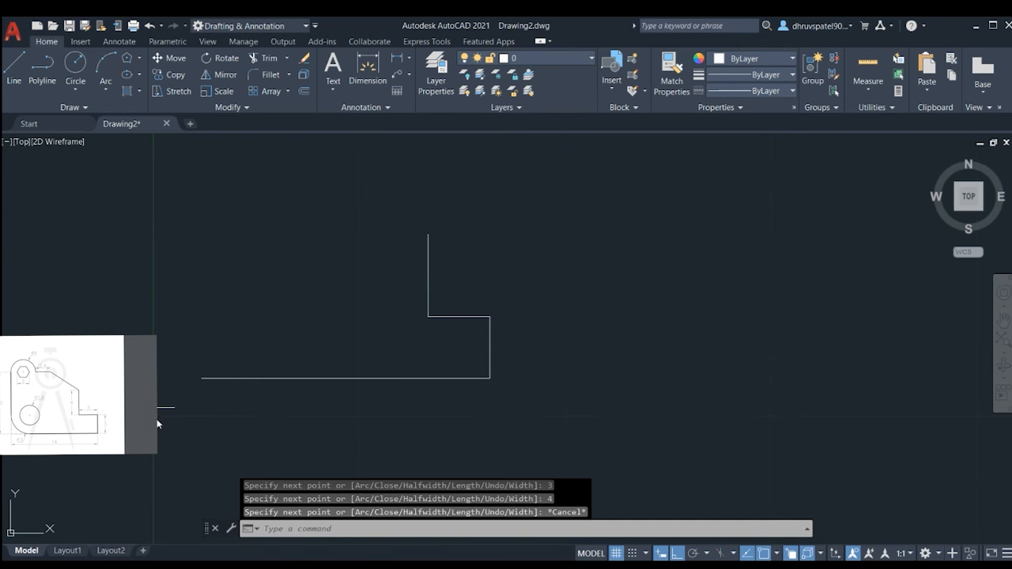
click(41, 70)
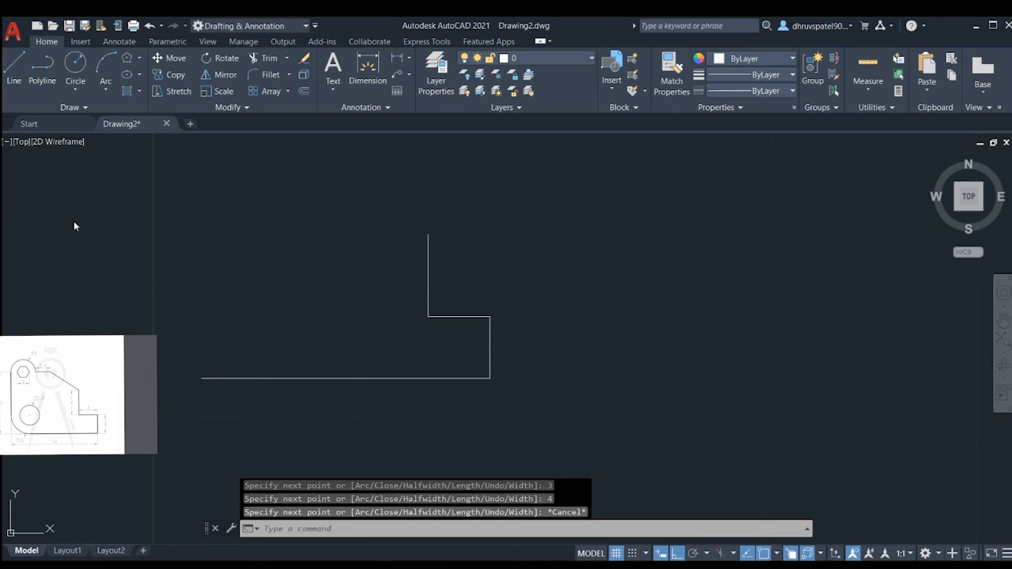
click(202, 377)
text(10)
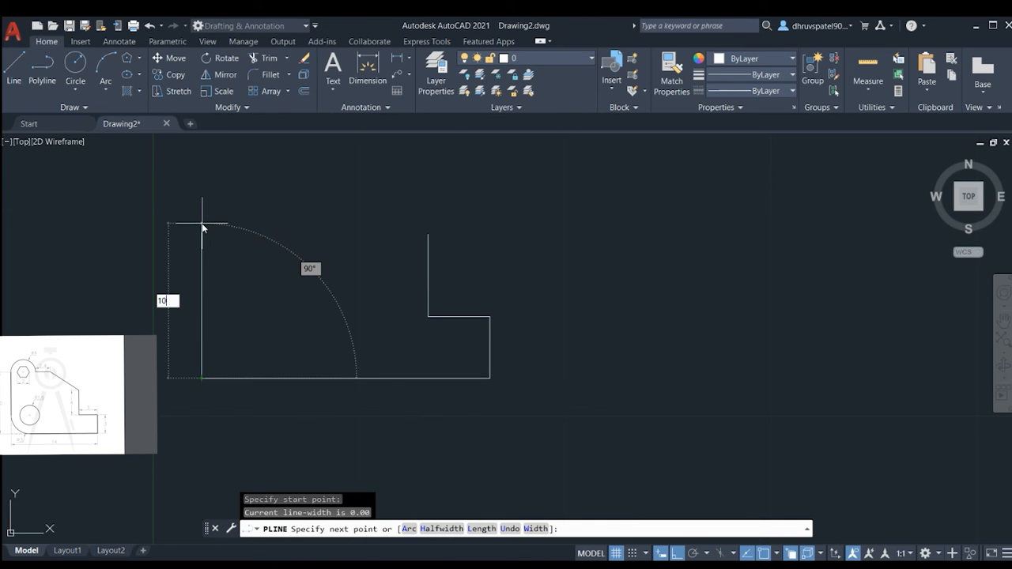
key(Return)
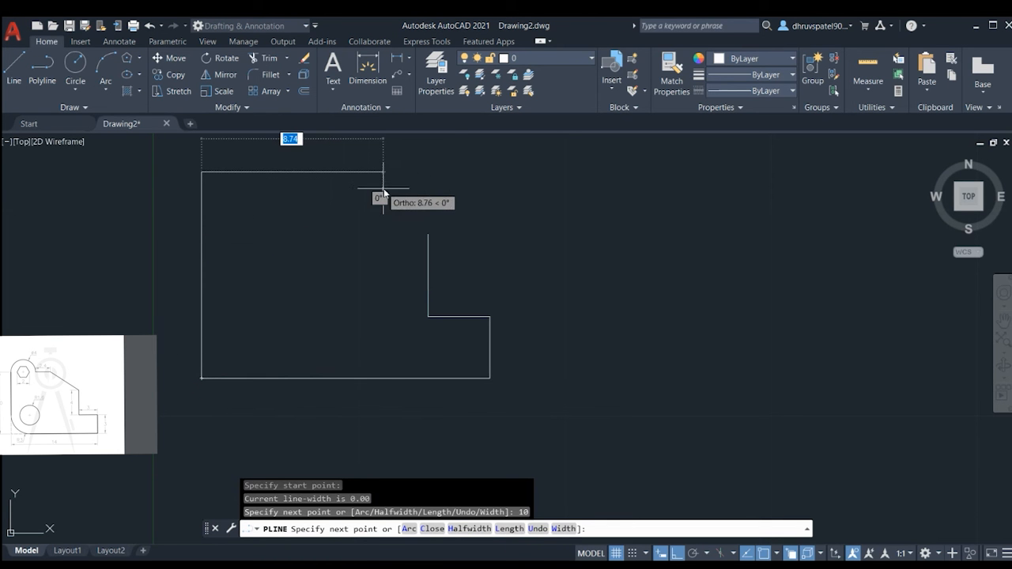
key(Return)
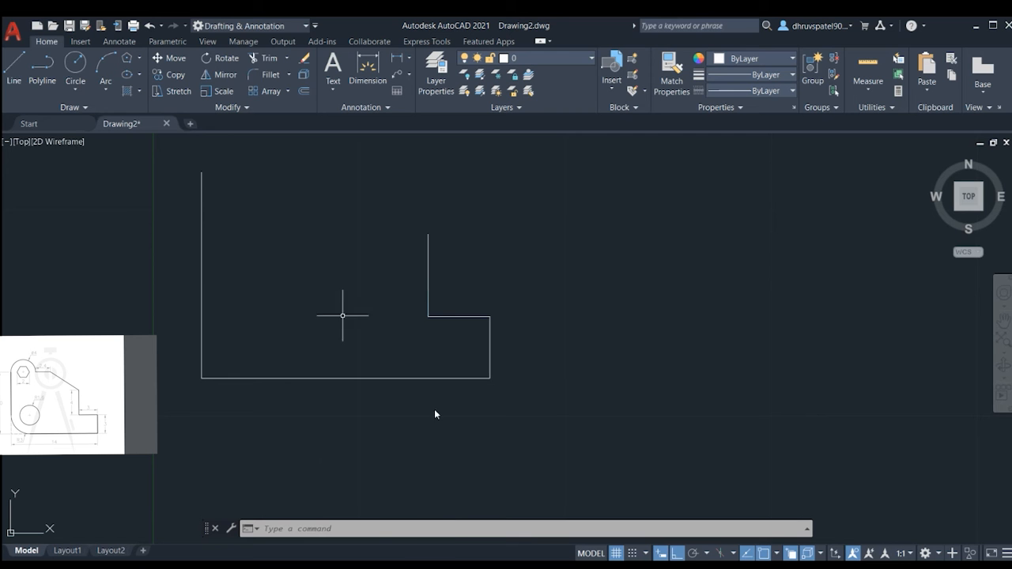
- Draw a horizontal line from the upper end of the left side, ending nearly above the bracket's inner vertical edge
click(12, 65)
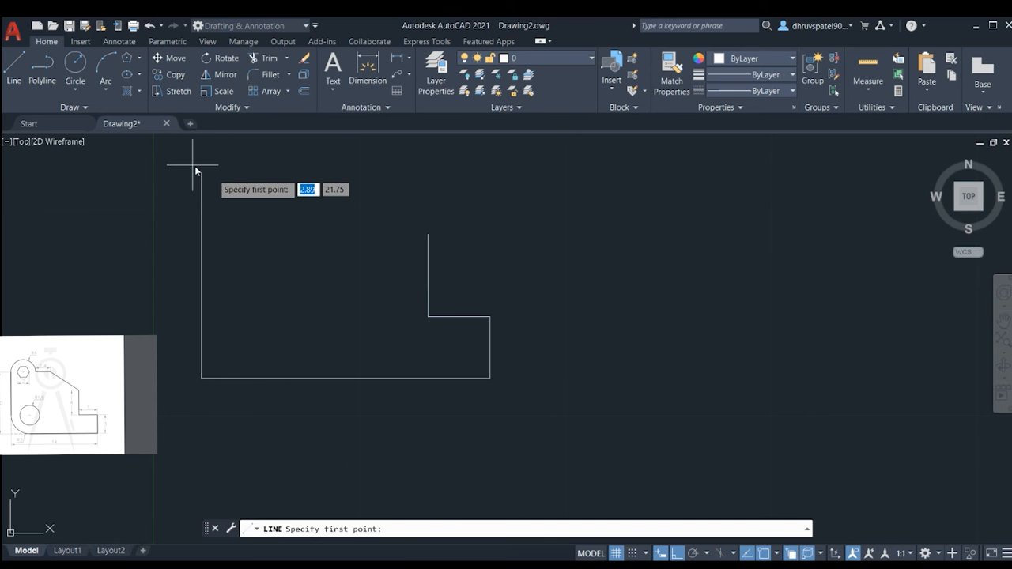
click(201, 171)
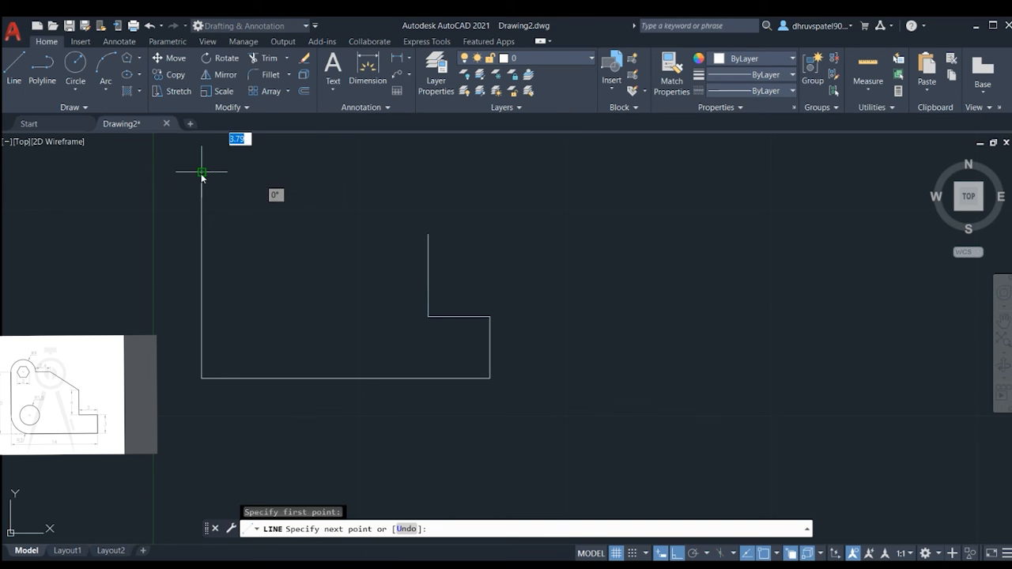
click(424, 172)
key(Escape)
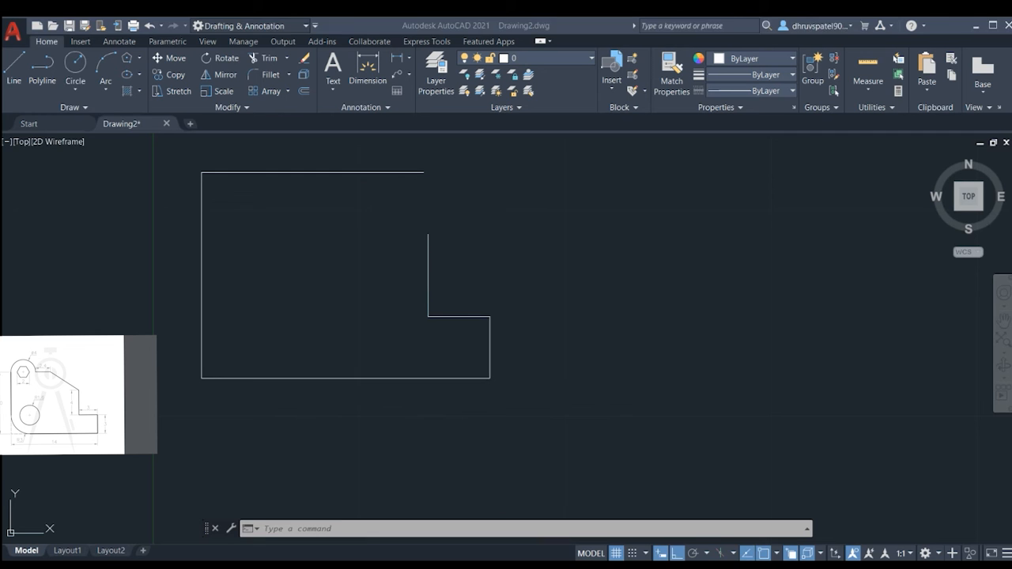
- Draw a 4.80 mm diameter circle centred on the upper end of the left side and erase it
click(75, 89)
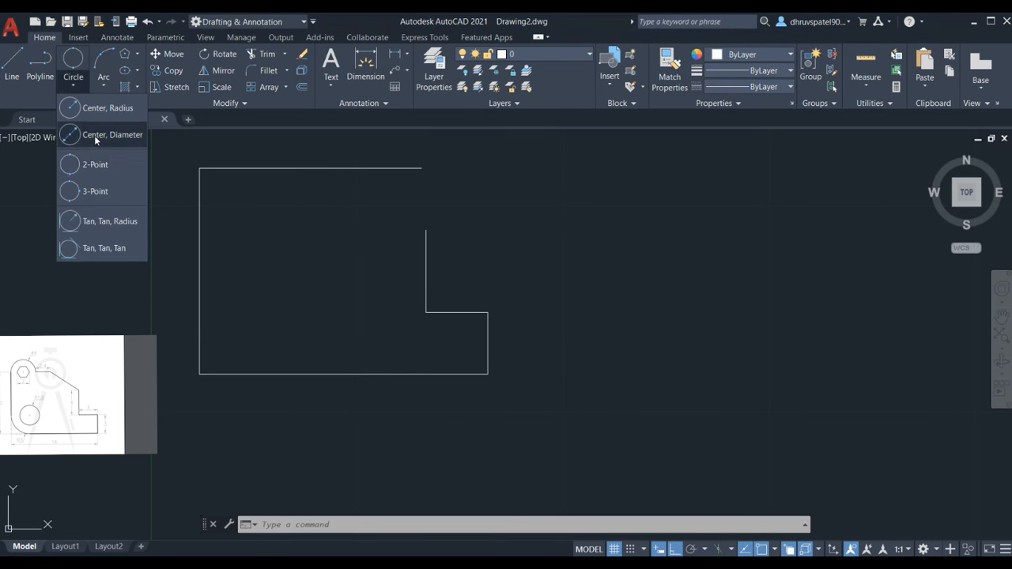
click(94, 135)
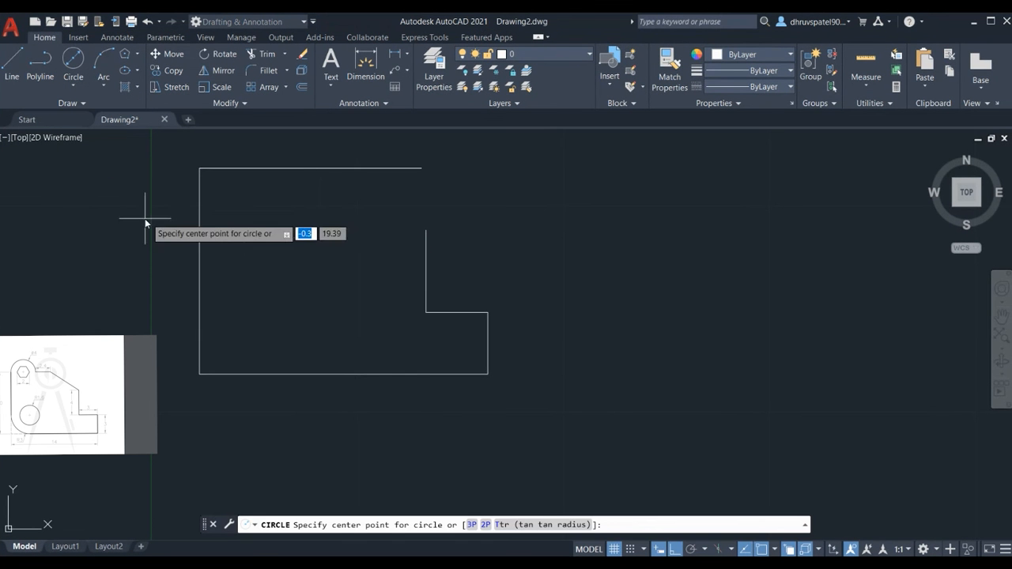
click(200, 168)
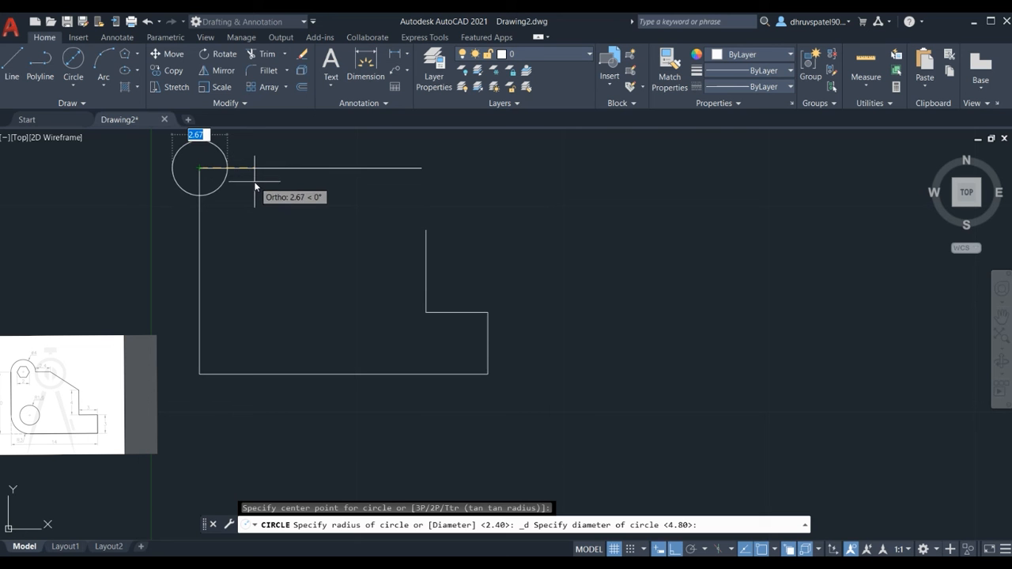
key(Return)
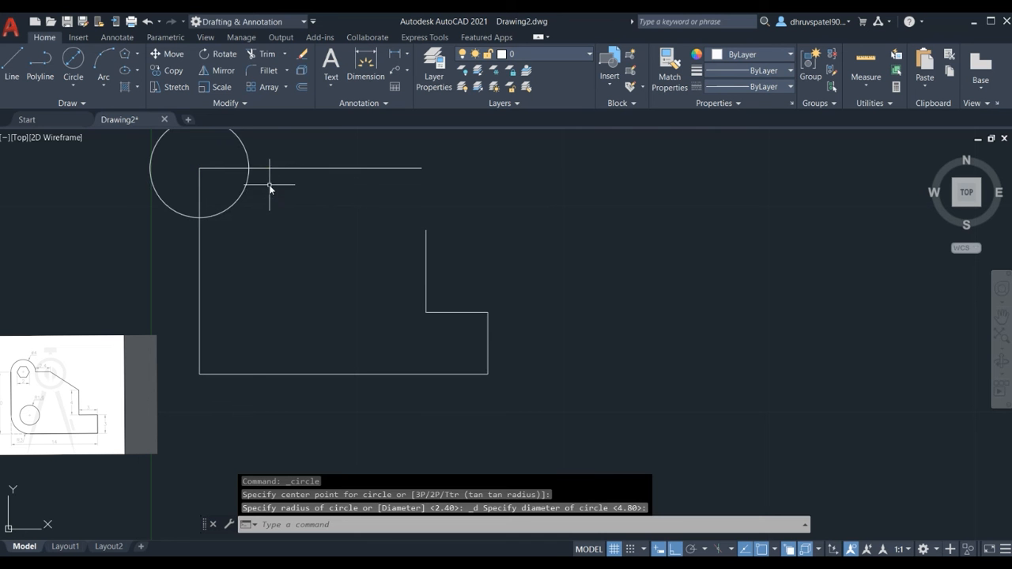
click(248, 148)
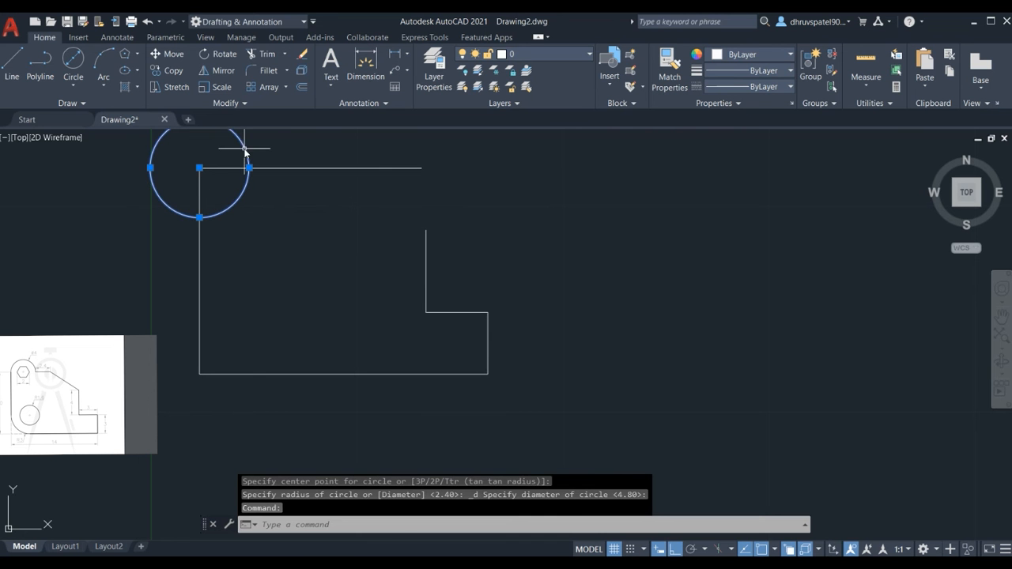
click(302, 54)
- Draw a two-point circle 4 mm in diameter, extending right along the horizontal line from the upper end of the left side
click(77, 85)
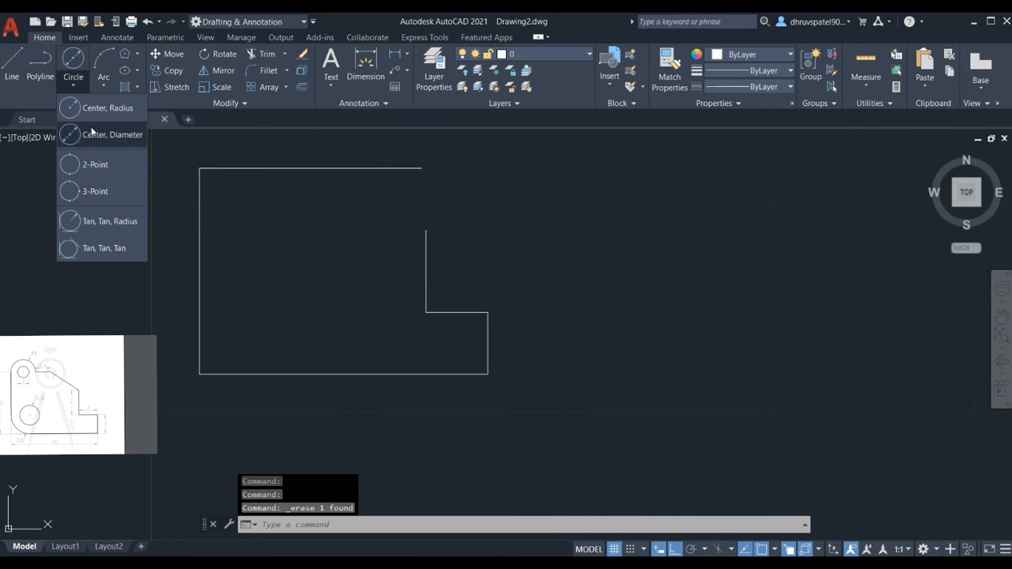
click(114, 166)
click(199, 168)
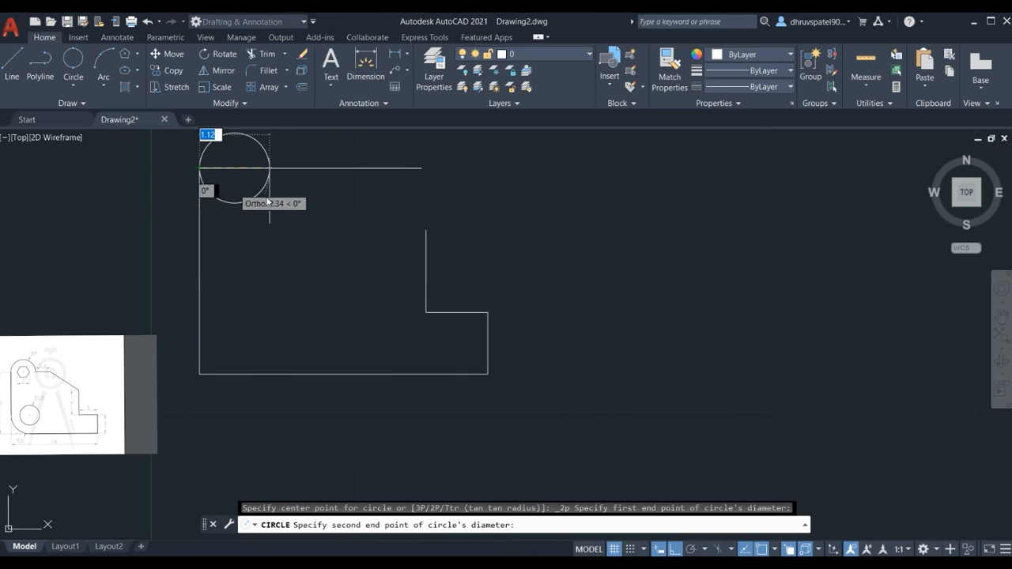
text(4)
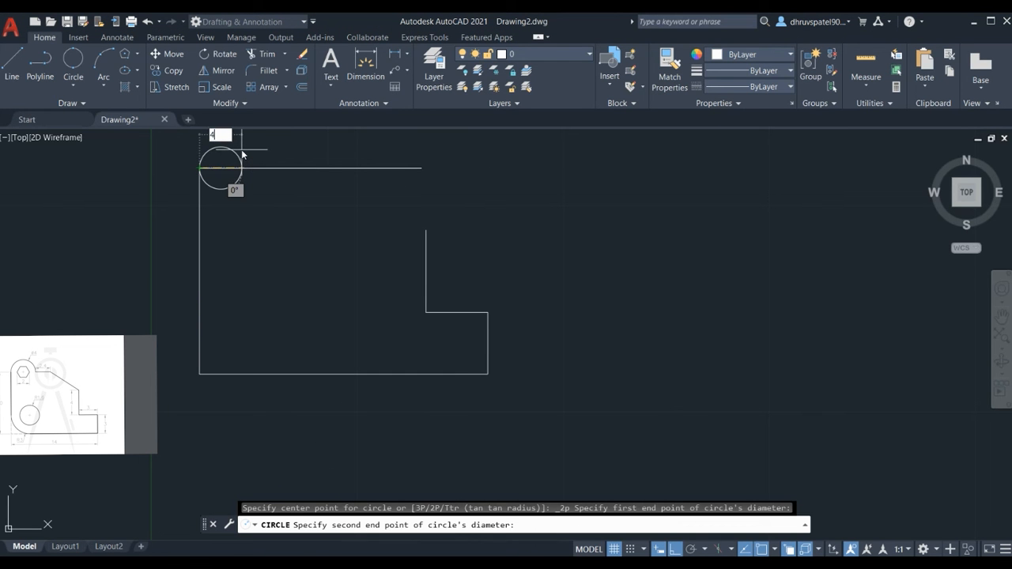
key(Return)
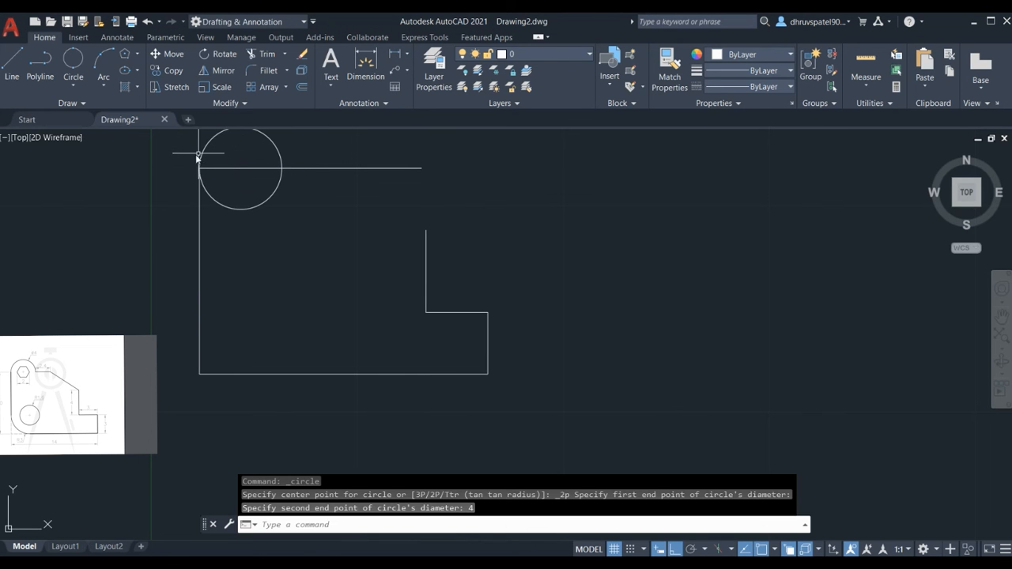
- Trim the circle's lower half and remove both parts of the horizontal line, leaving only the upper semicircle
click(272, 56)
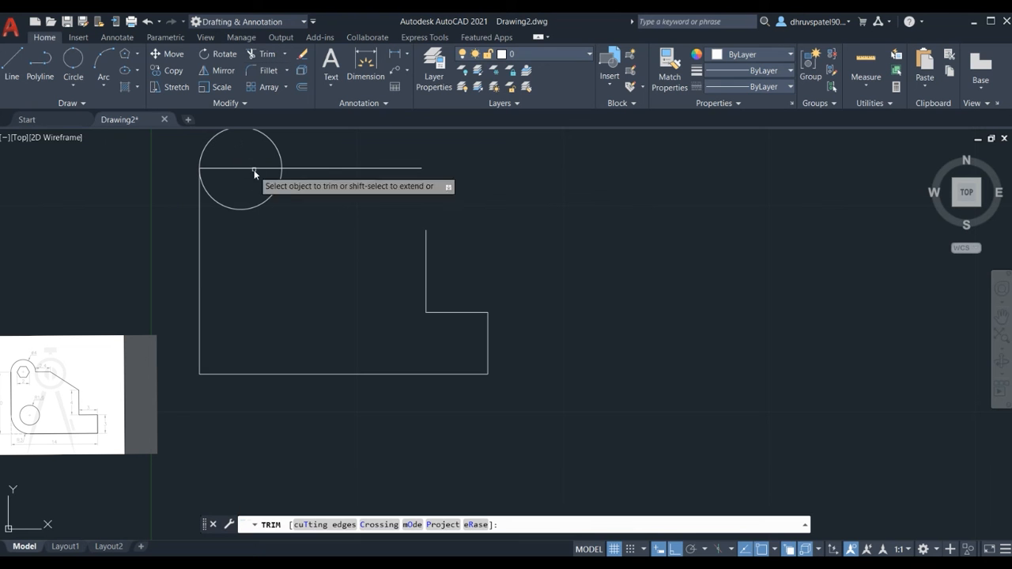
click(251, 209)
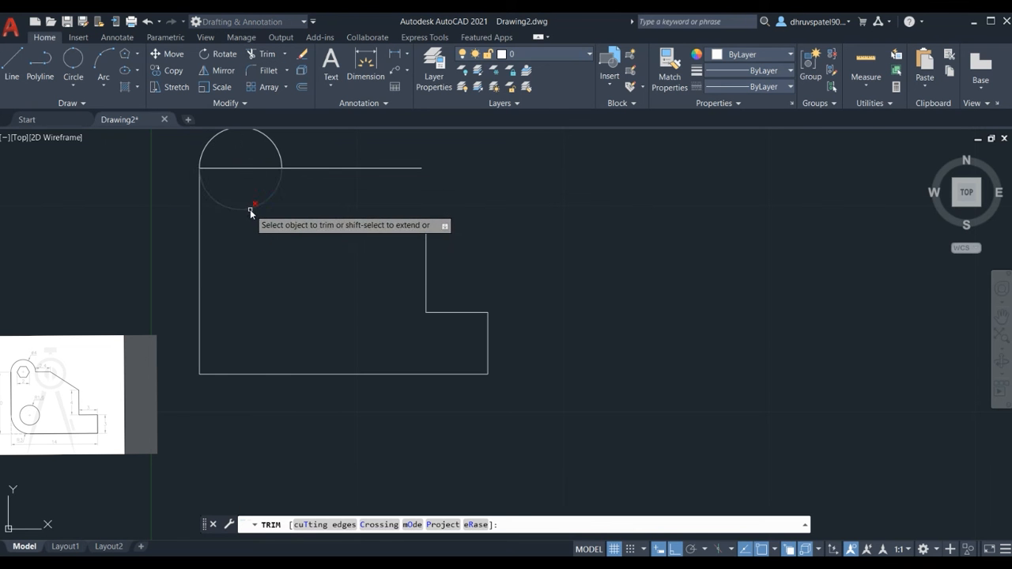
click(237, 168)
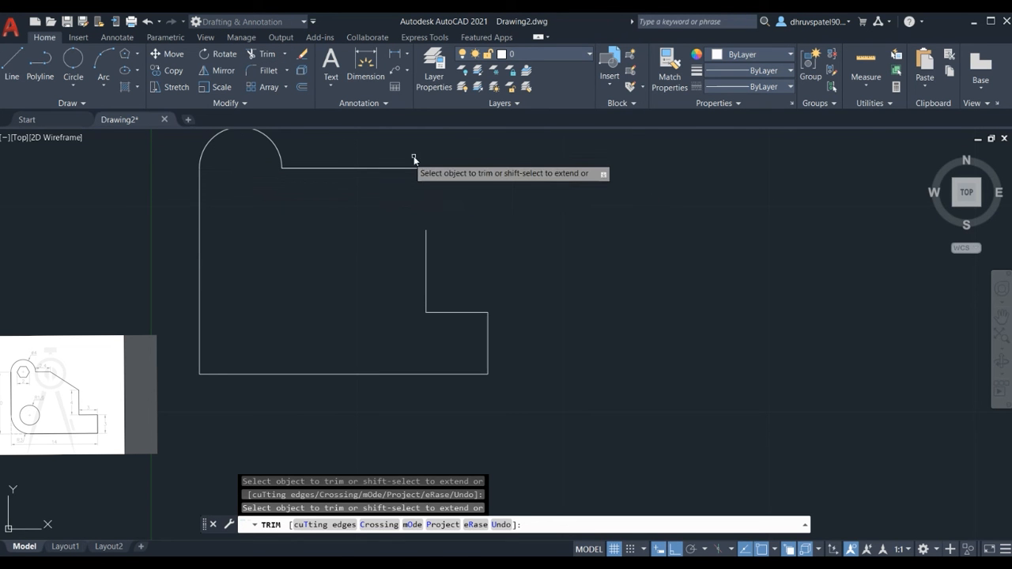
click(368, 168)
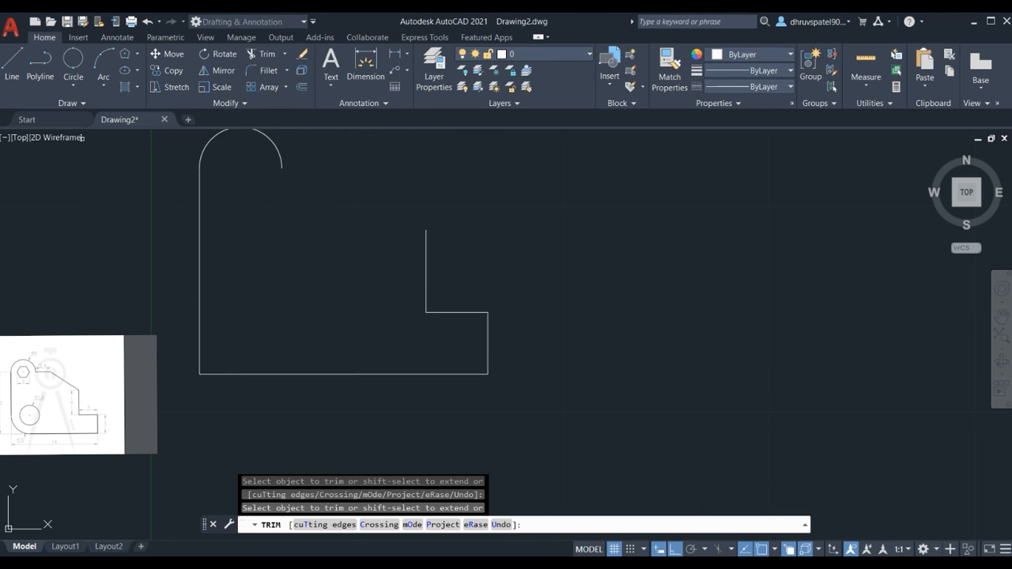
- Draw a polyline from the semicircle's right end 2.4 mm right, and with Ortho off slope it down to the inner vertical edge's upper end
click(41, 63)
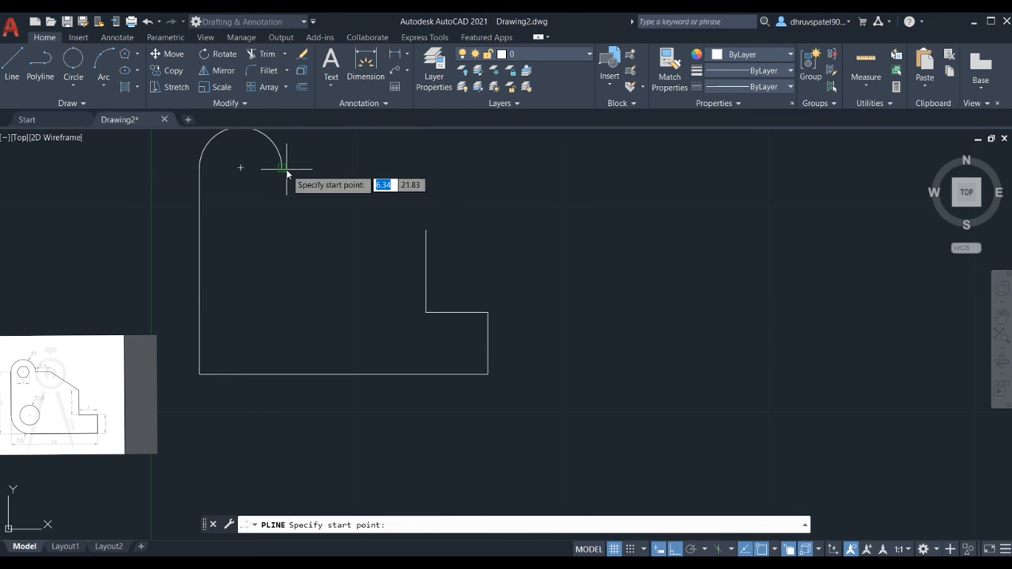
click(282, 168)
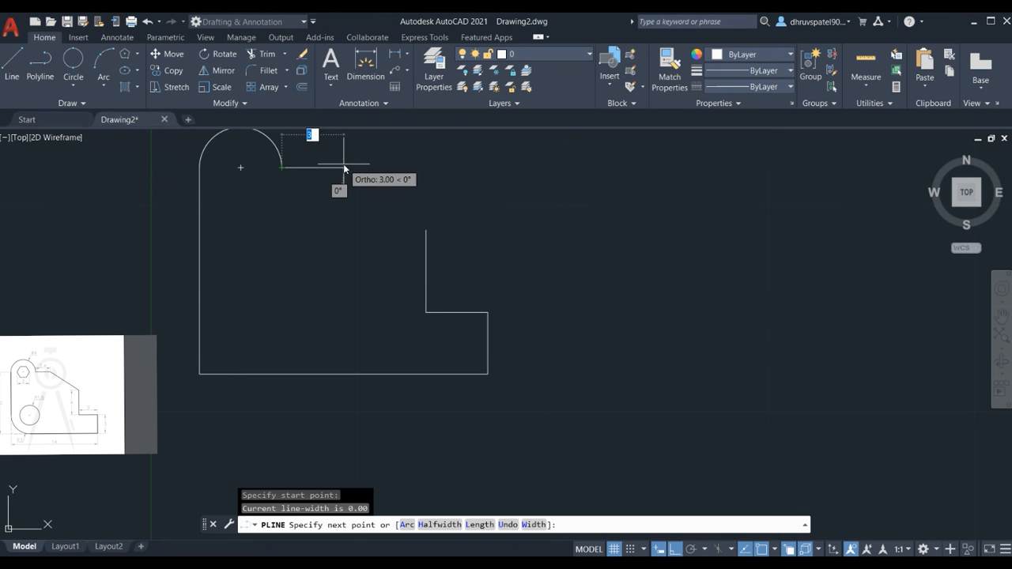
text(2.4)
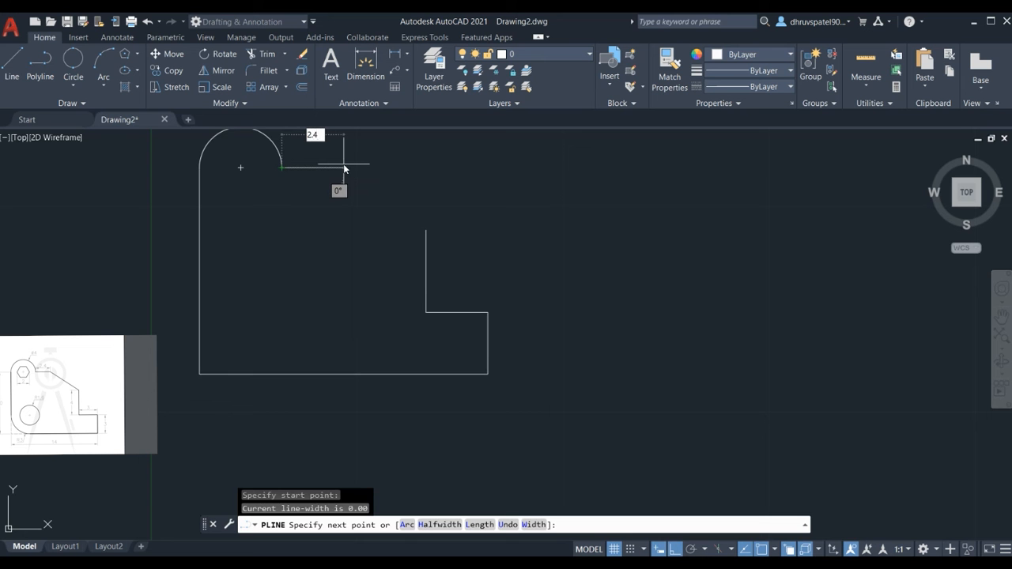
key(Return)
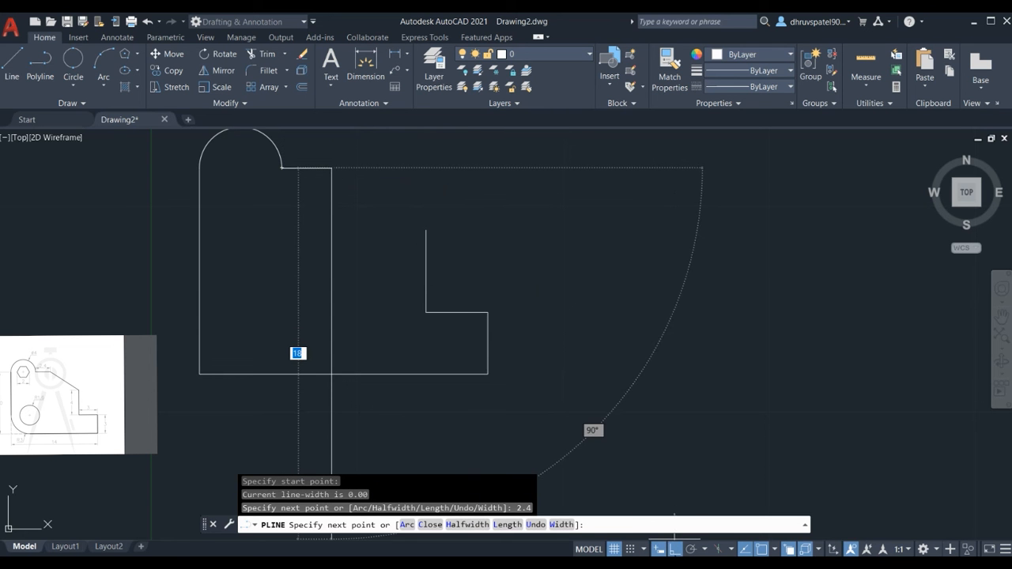
click(675, 548)
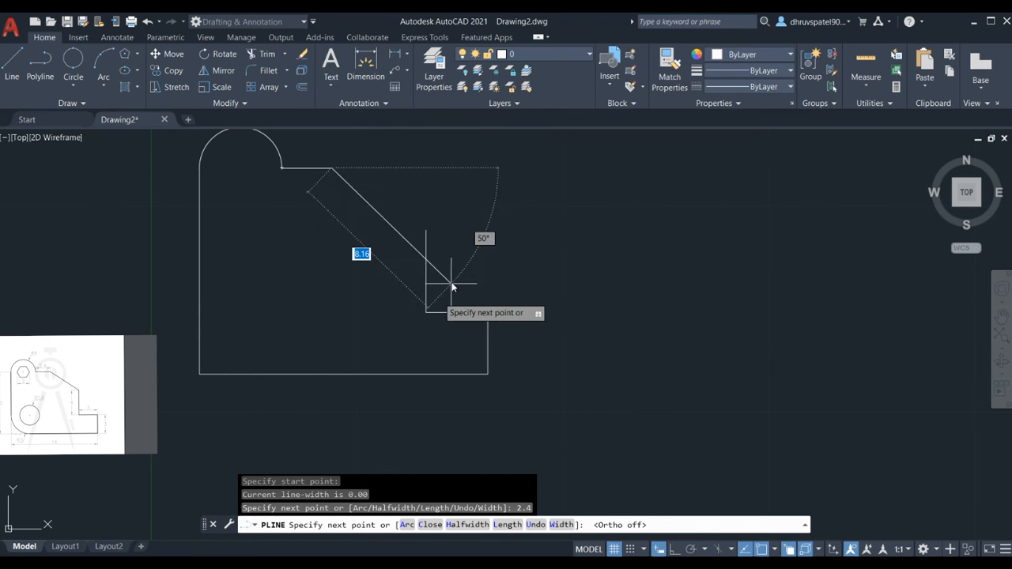
click(427, 231)
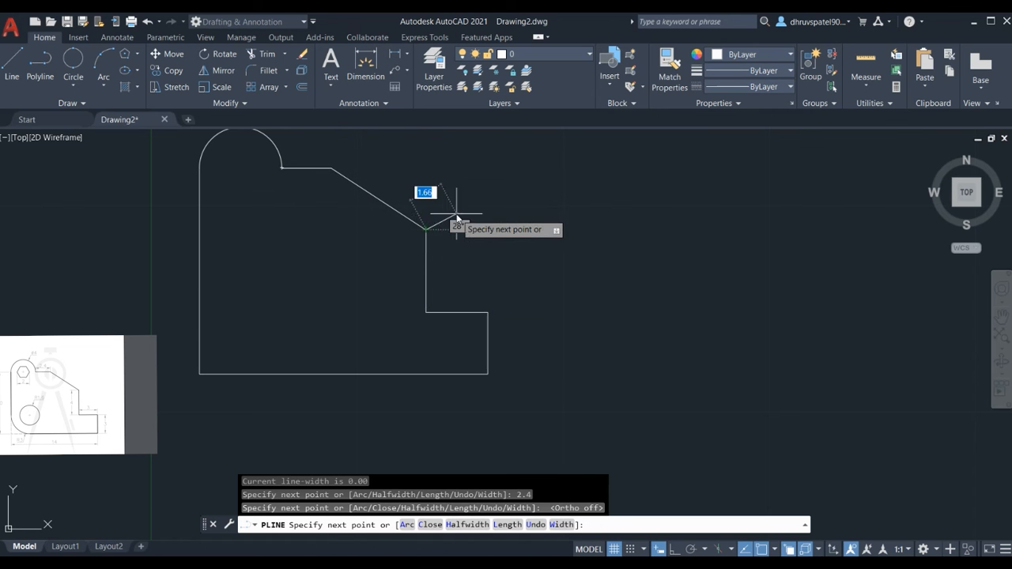
click(456, 214)
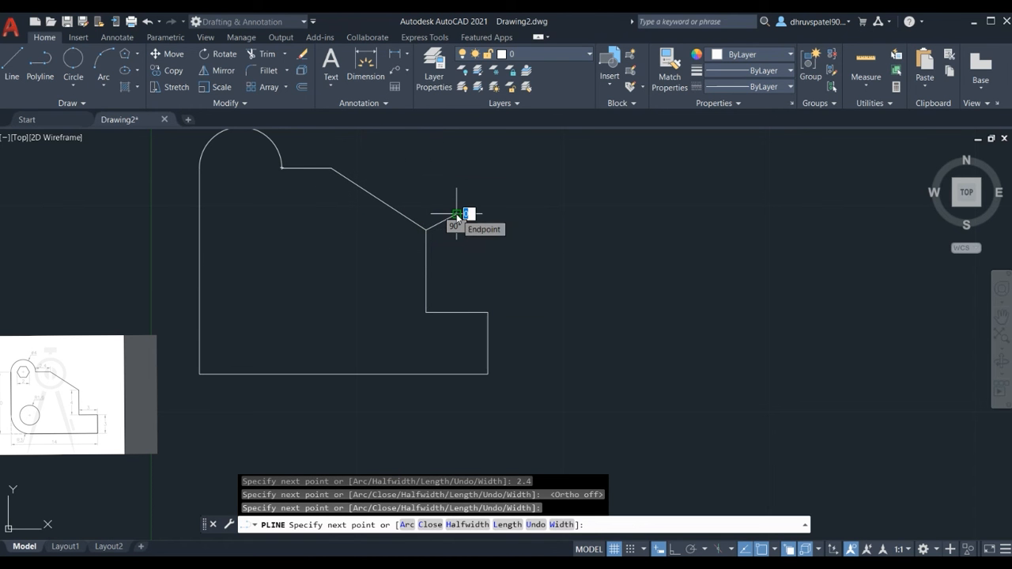
key(Return)
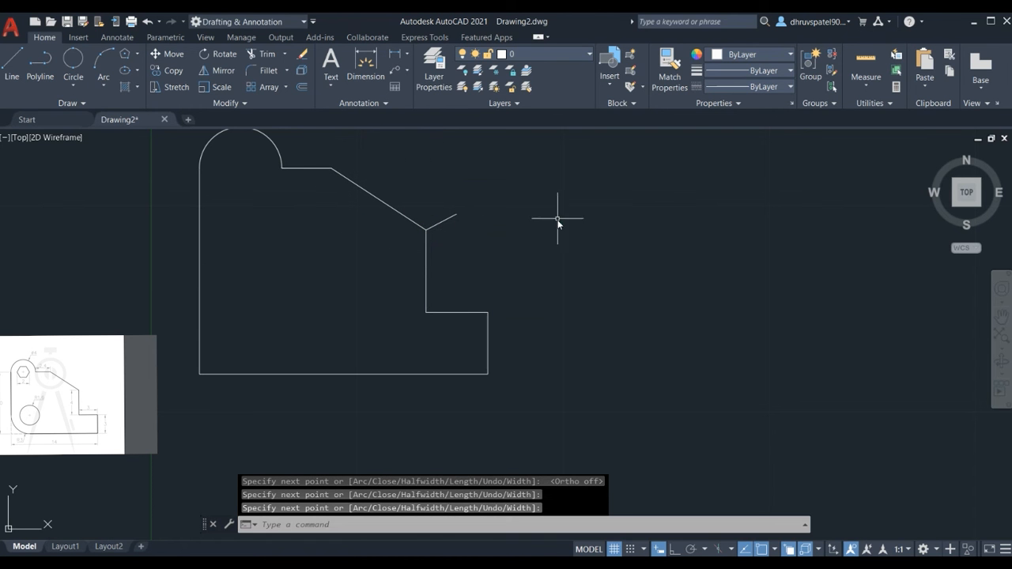
- Trim off the stray short segment beyond the junction of the sloped edge and the inner vertical edge
click(443, 222)
click(429, 192)
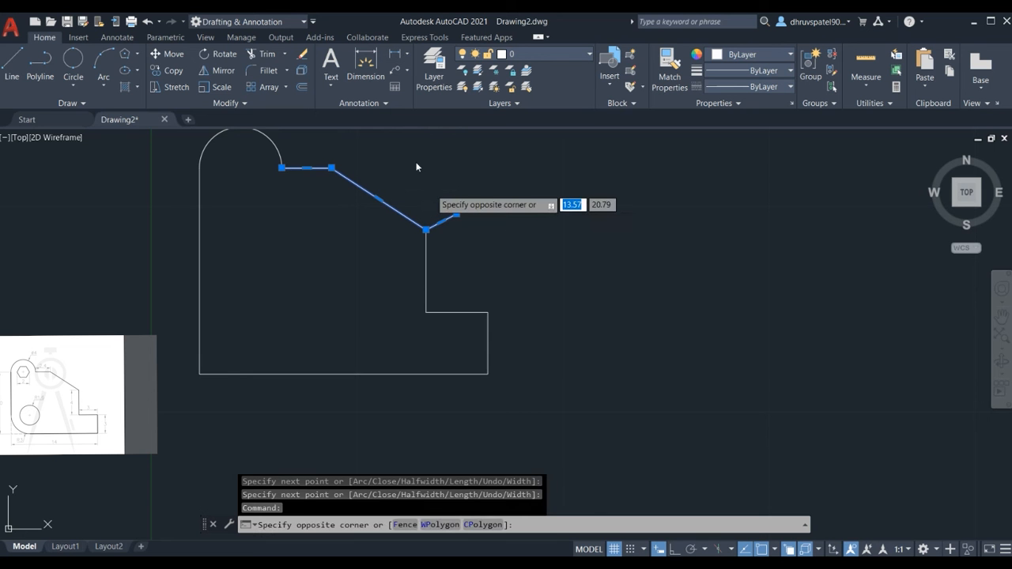
click(410, 161)
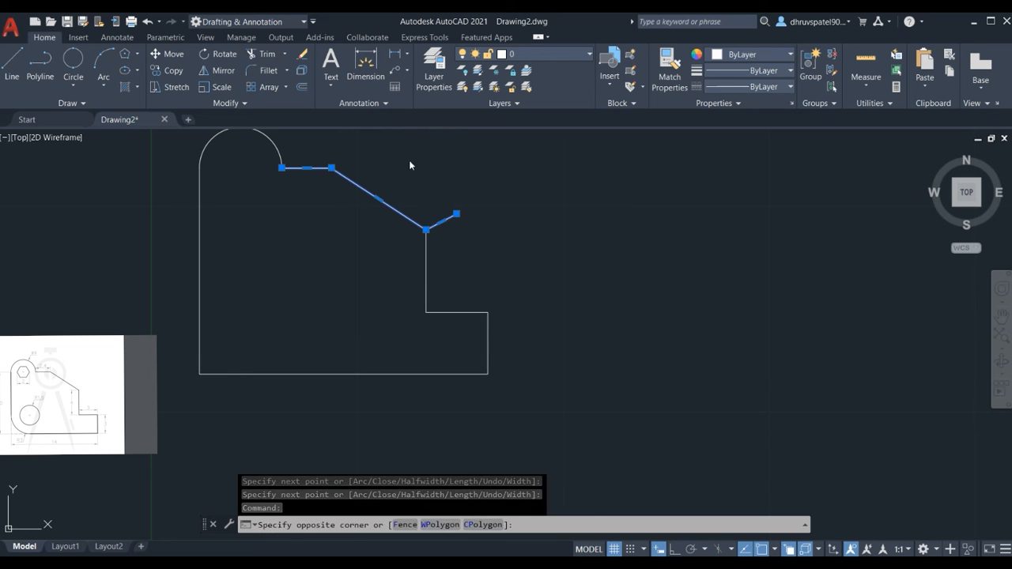
click(261, 54)
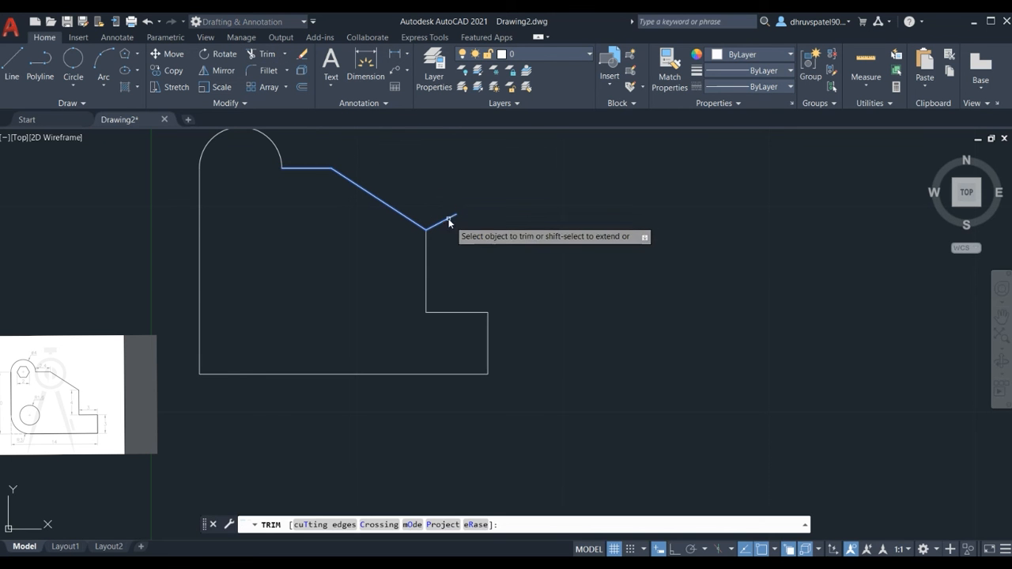
click(450, 221)
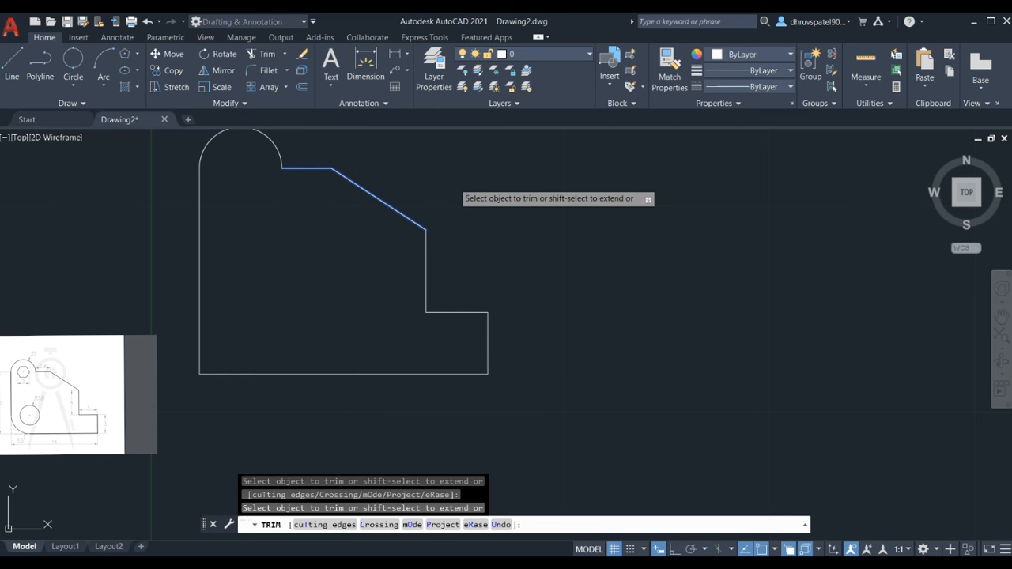
key(Return)
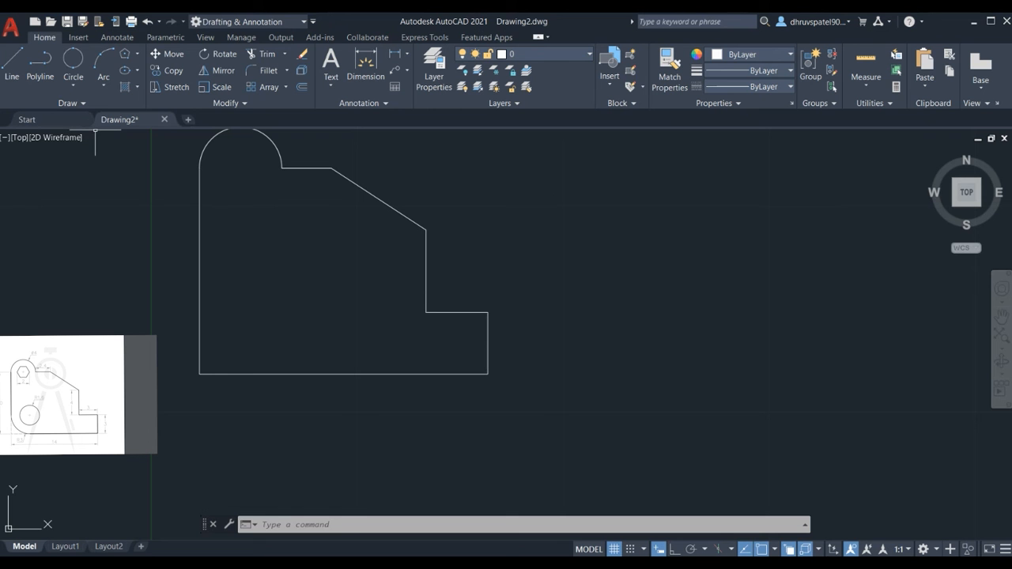
- Draw a six-sided polygon centred on the upper semicircle's centre, inscribed in a 1 mm radius circle, with Ortho on and vertices pointing sideways
click(124, 53)
click(136, 54)
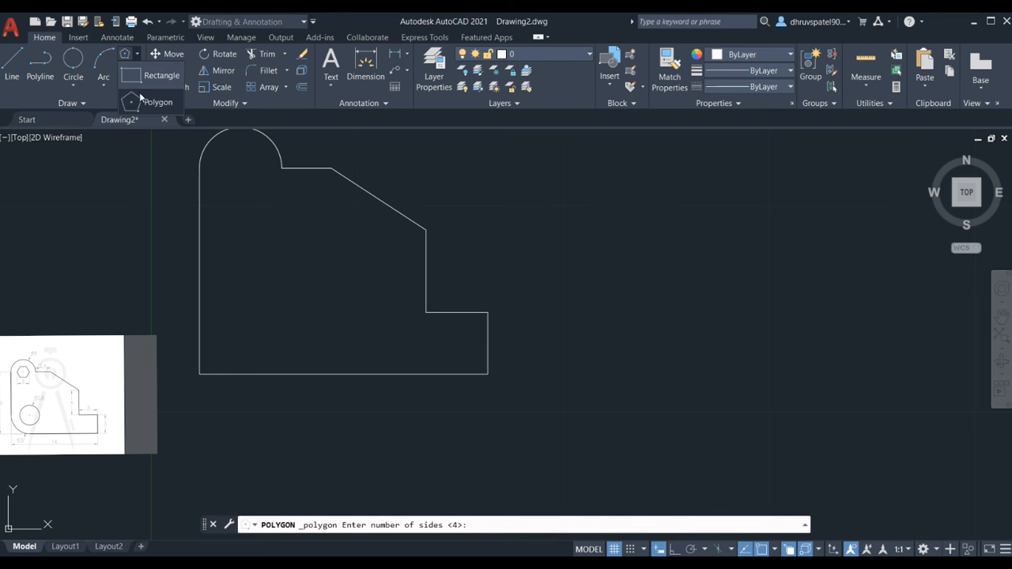
click(153, 103)
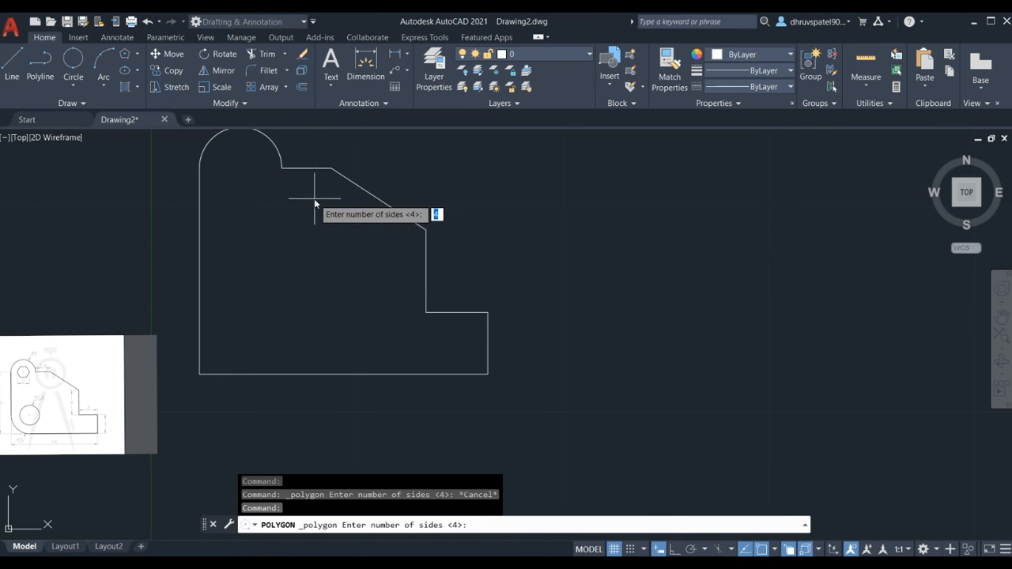
text(6)
key(Return)
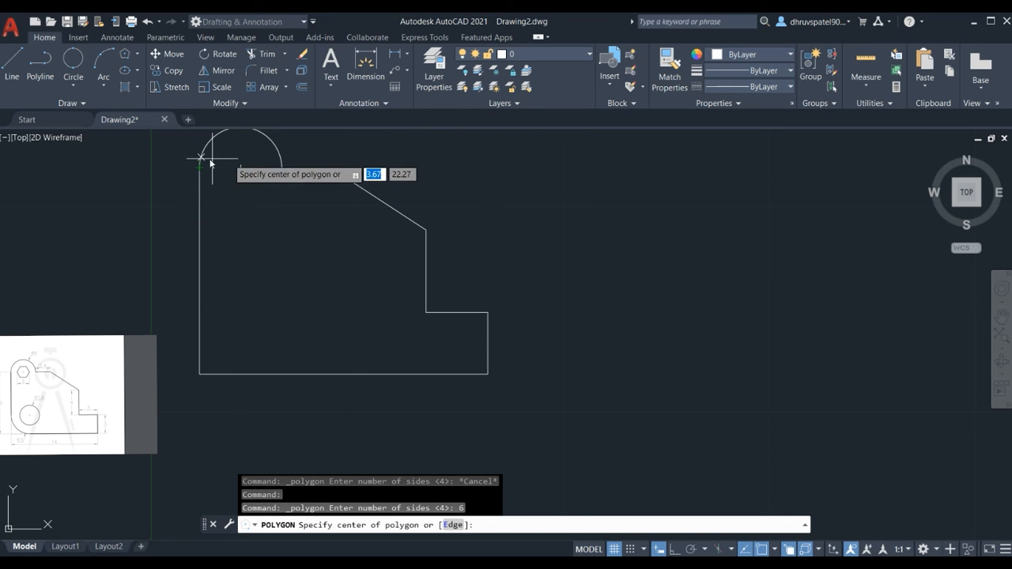
click(241, 172)
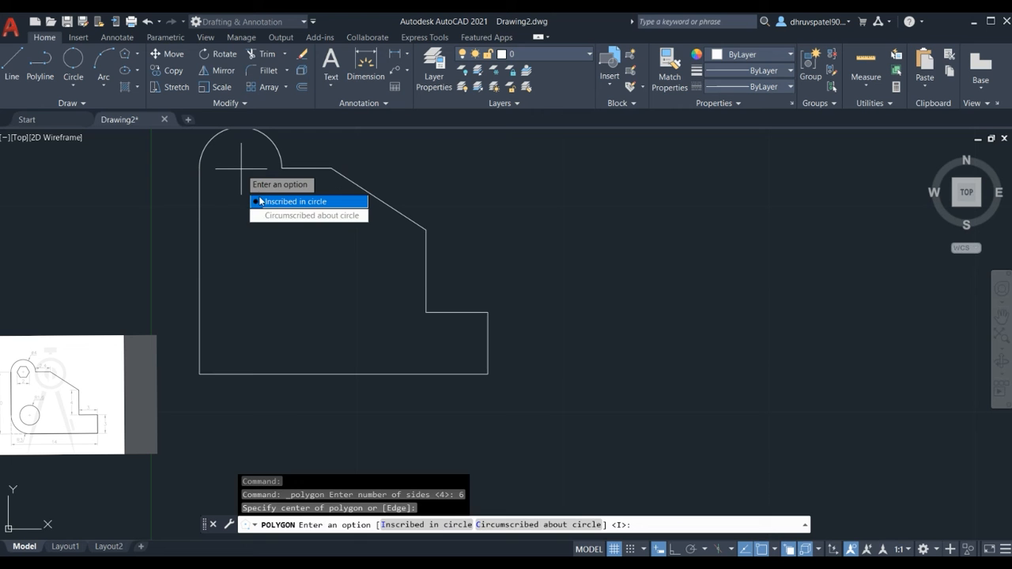
click(262, 202)
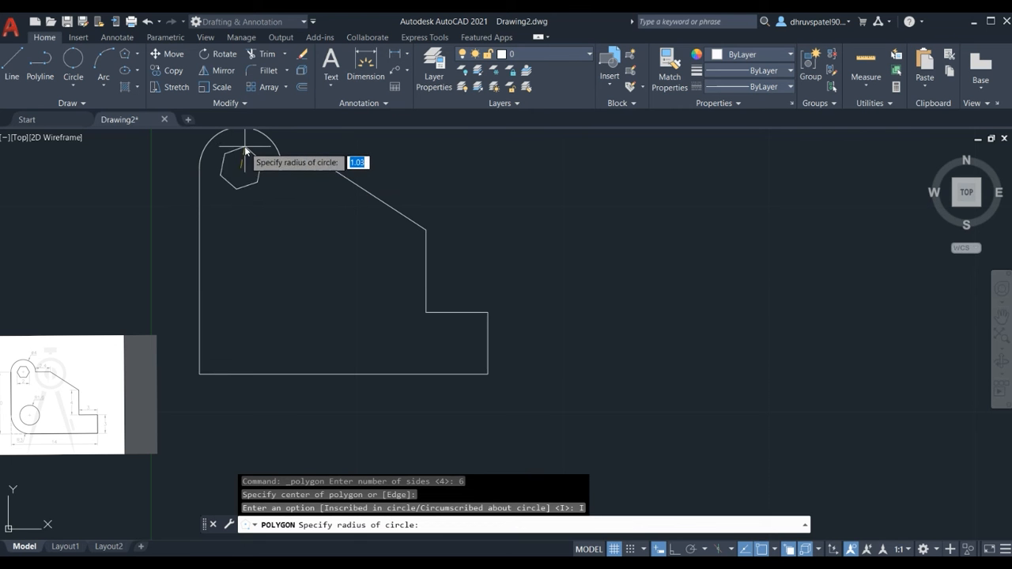
click(673, 551)
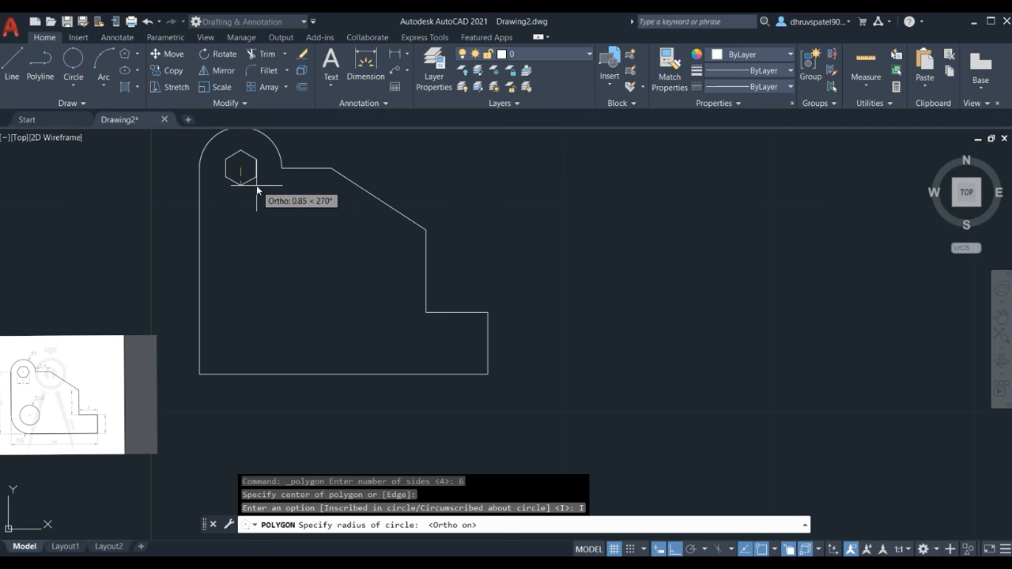
text(1)
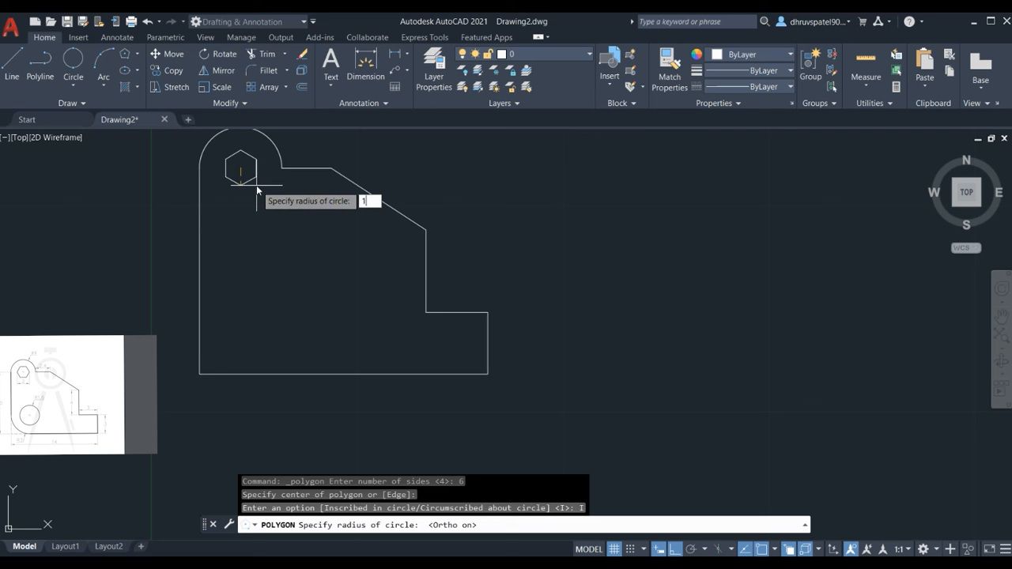
key(Return)
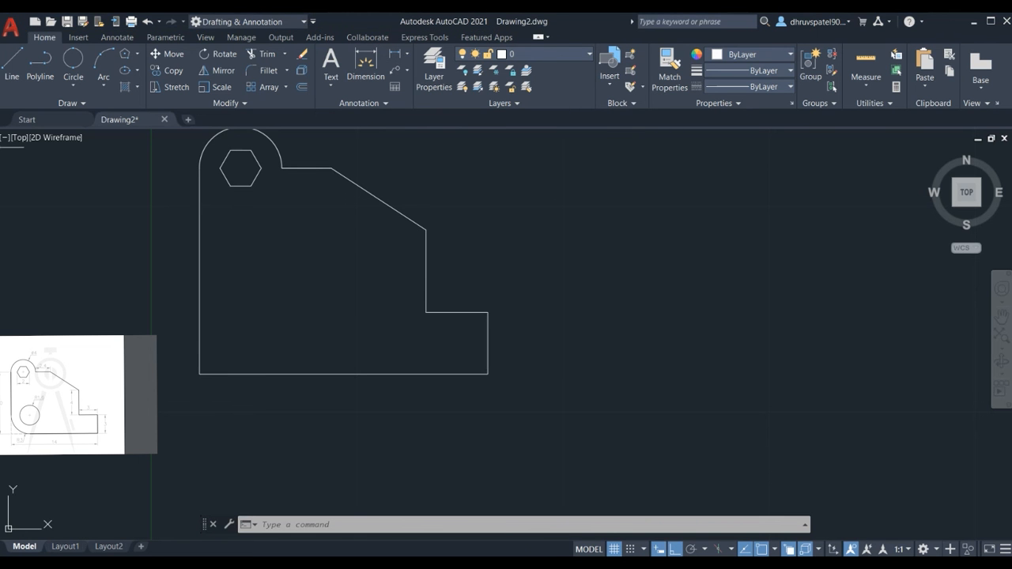
- Draw a vertical construction line from the hexagon's right vertex down to a point just above the bottom edge
click(10, 65)
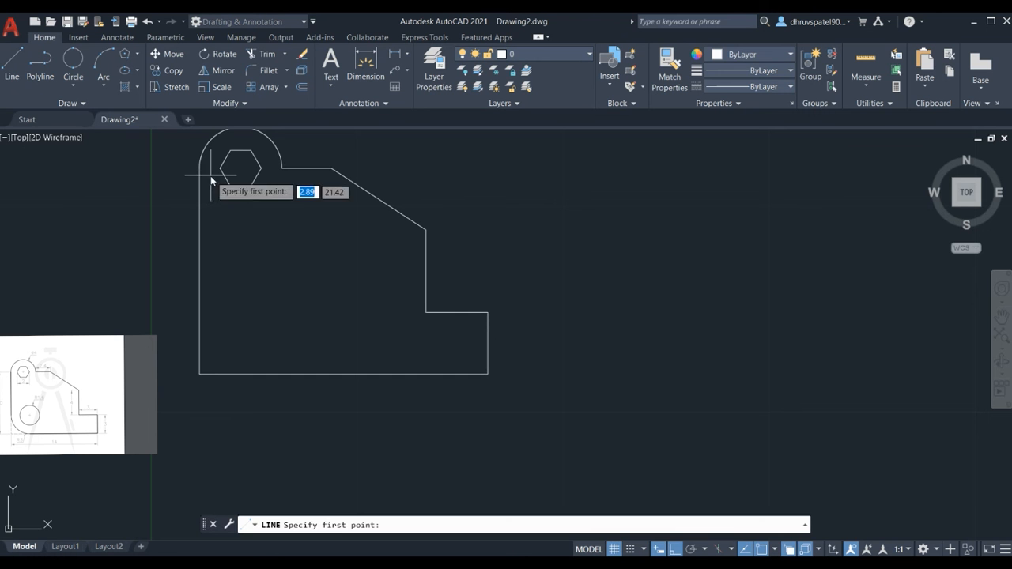
click(261, 168)
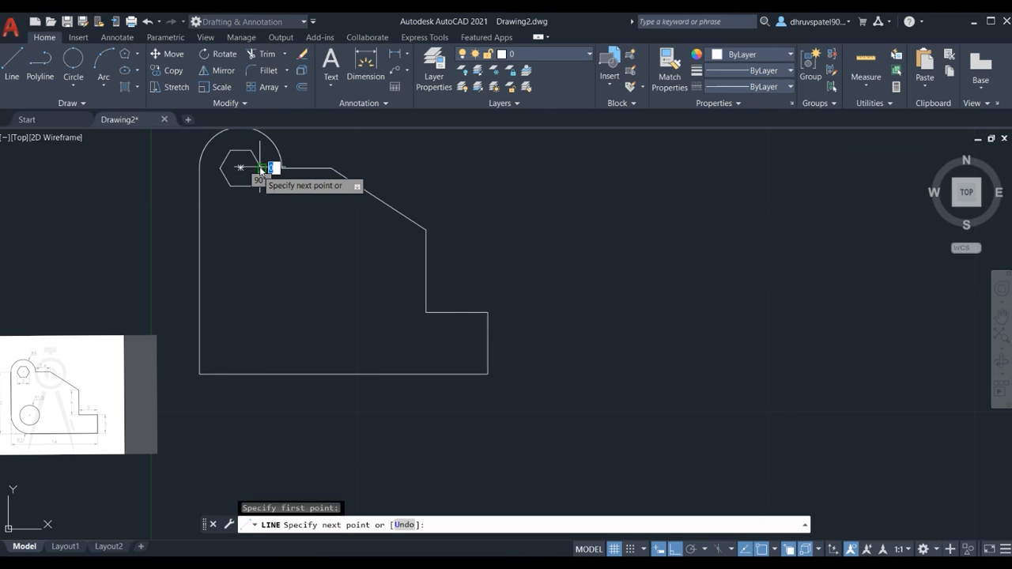
click(297, 339)
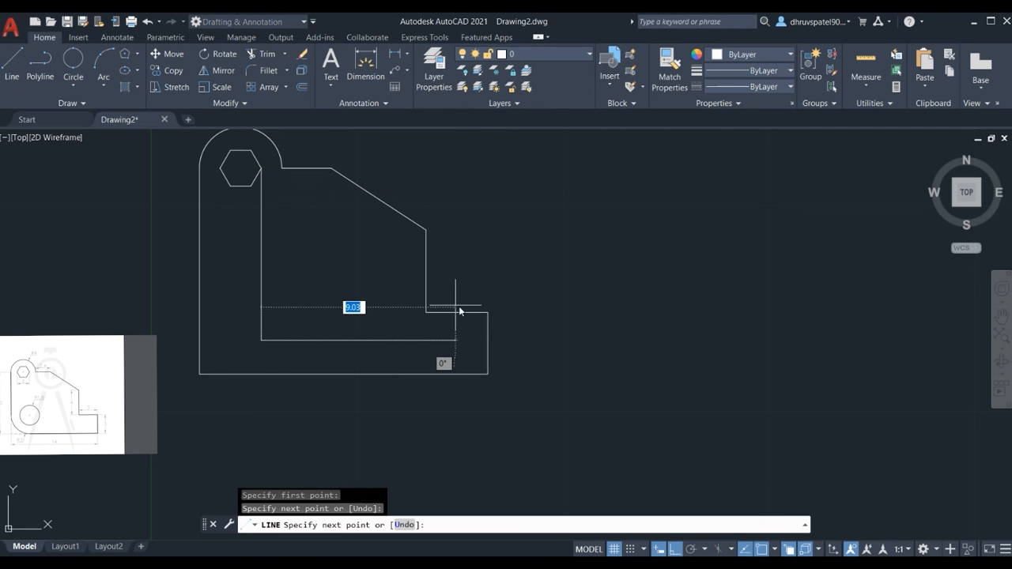
key(Return)
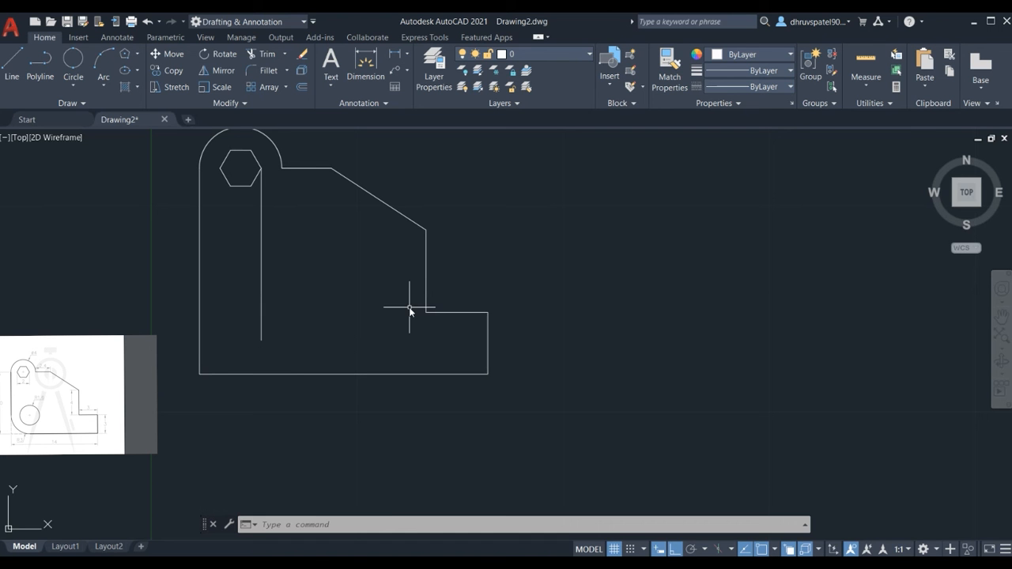
- Draw a horizontal construction line from the inner corner of the step leftward, across the vertical construction line and past the bracket's left side
text(l)
key(Return)
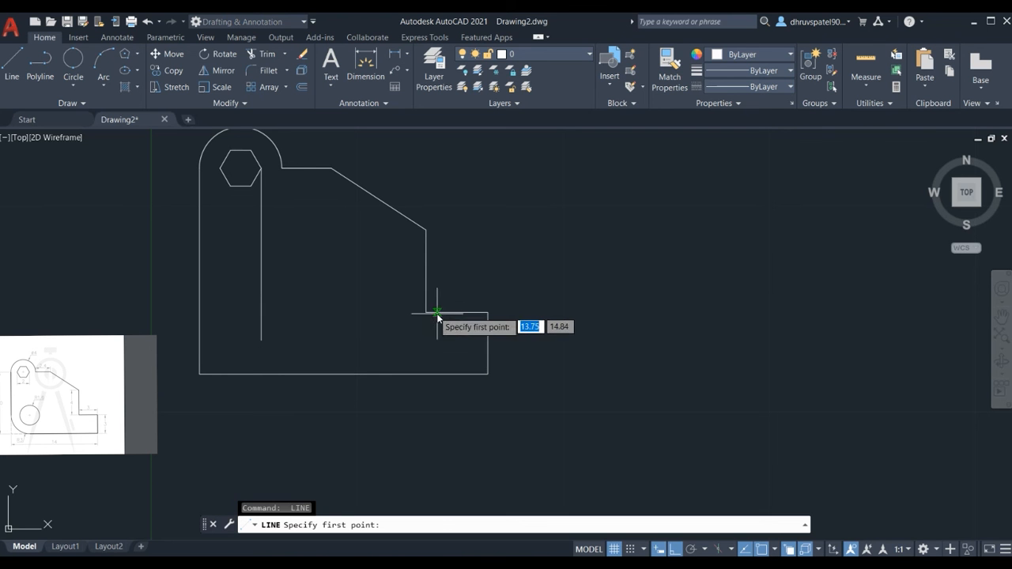
click(427, 313)
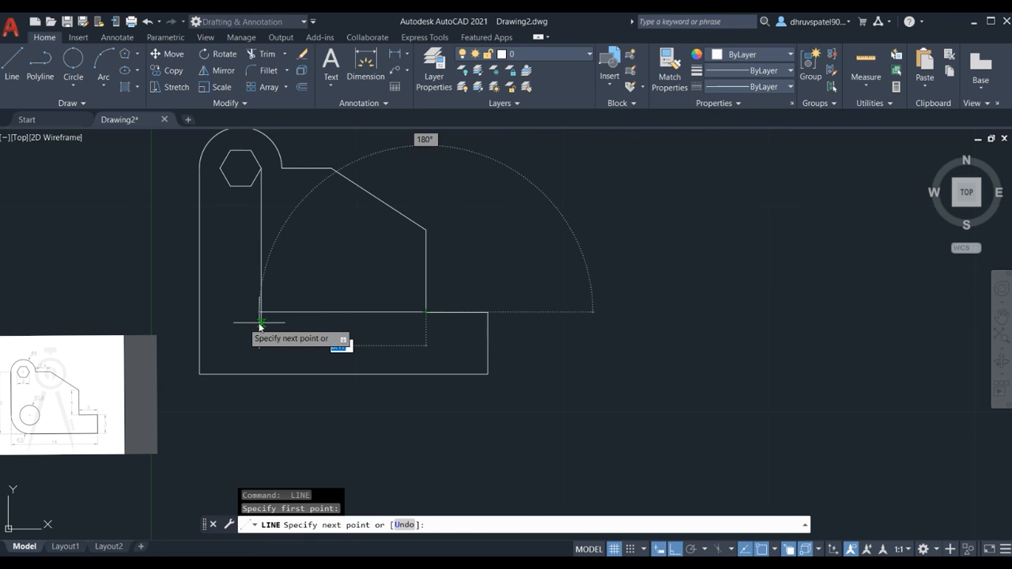
click(230, 312)
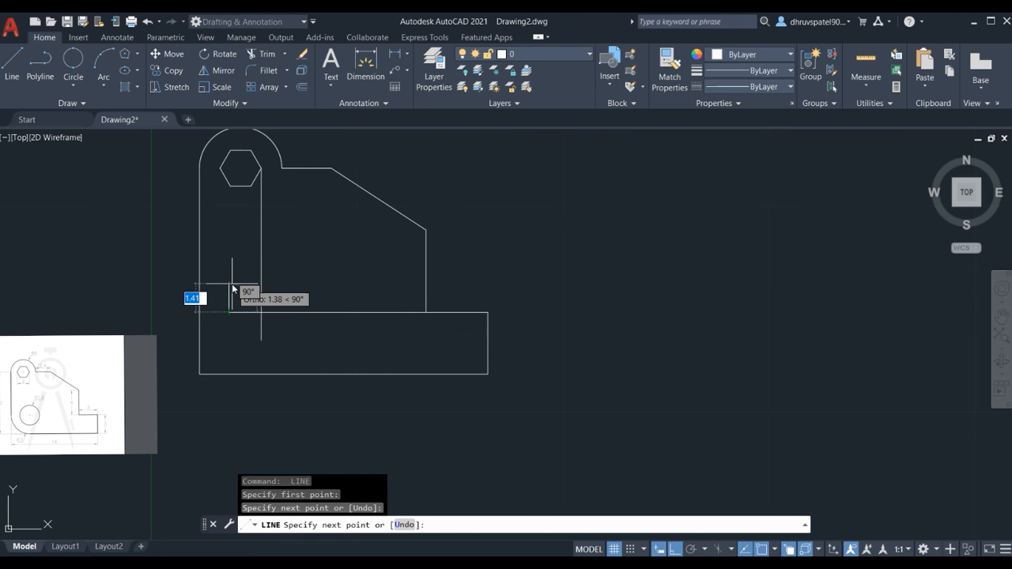
key(BackSpace)
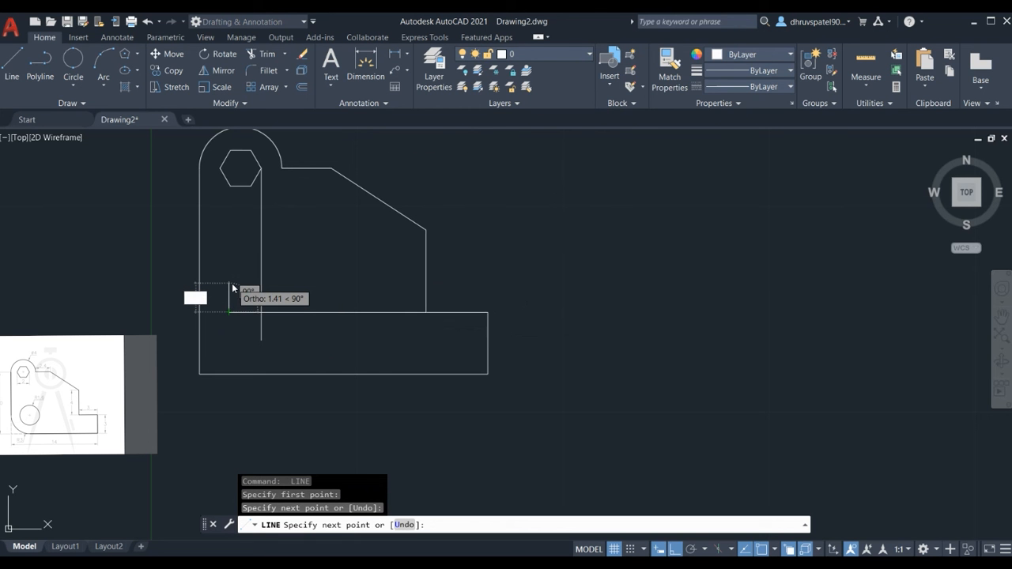
click(91, 254)
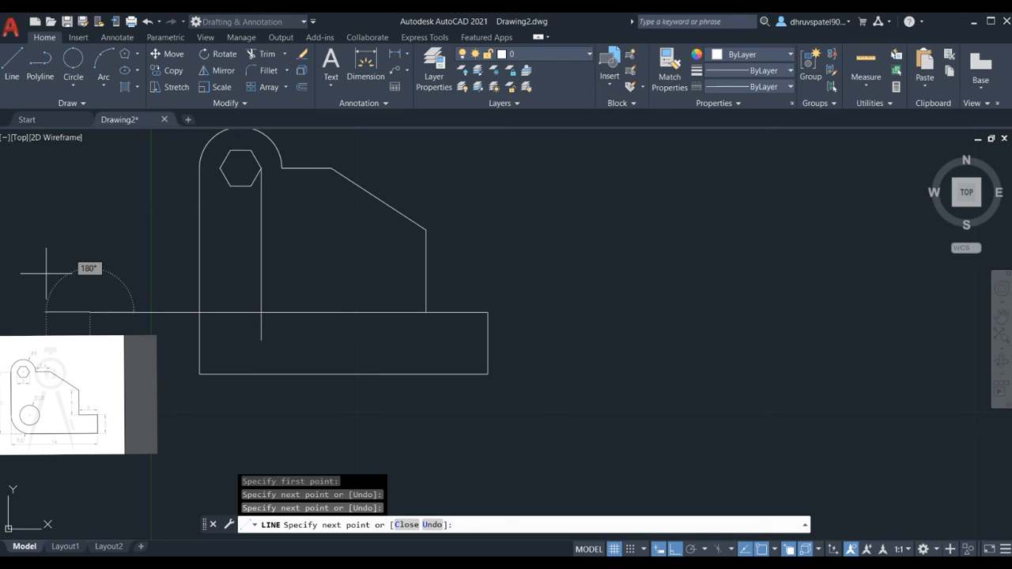
key(Return)
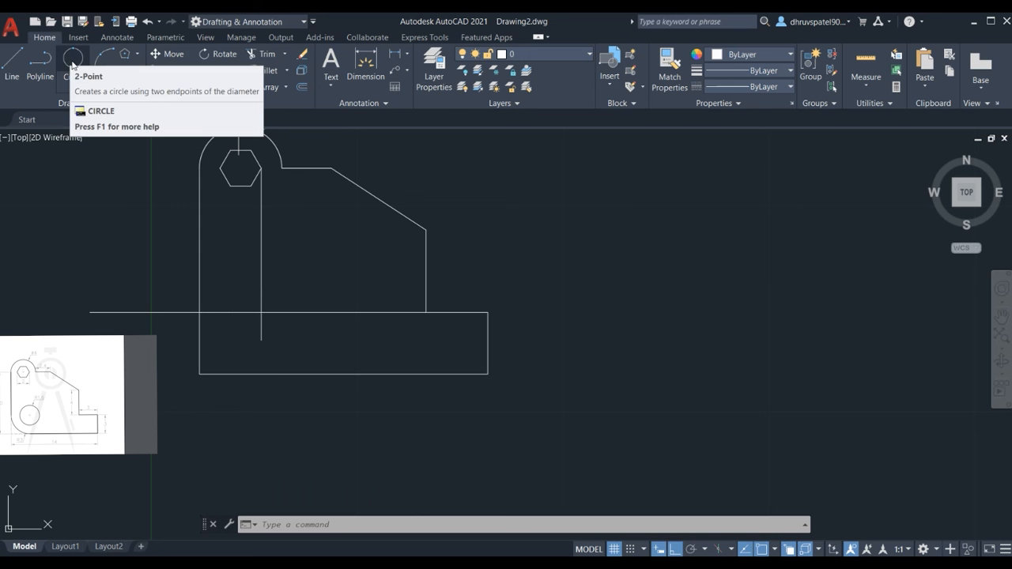
- Draw a centre-radius circle of radius 1.6 mm at the intersection of the two construction lines
click(486, 564)
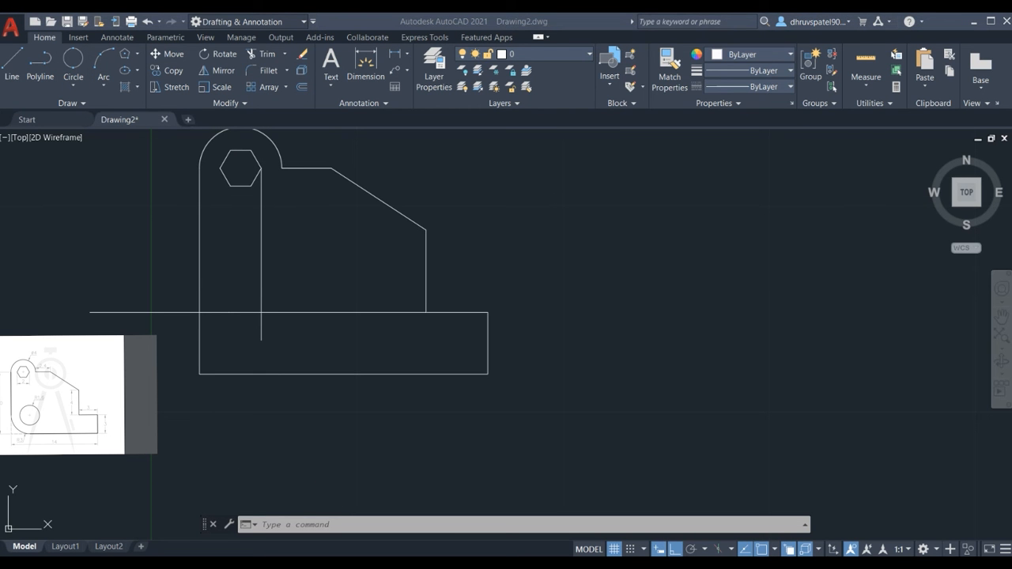
click(73, 80)
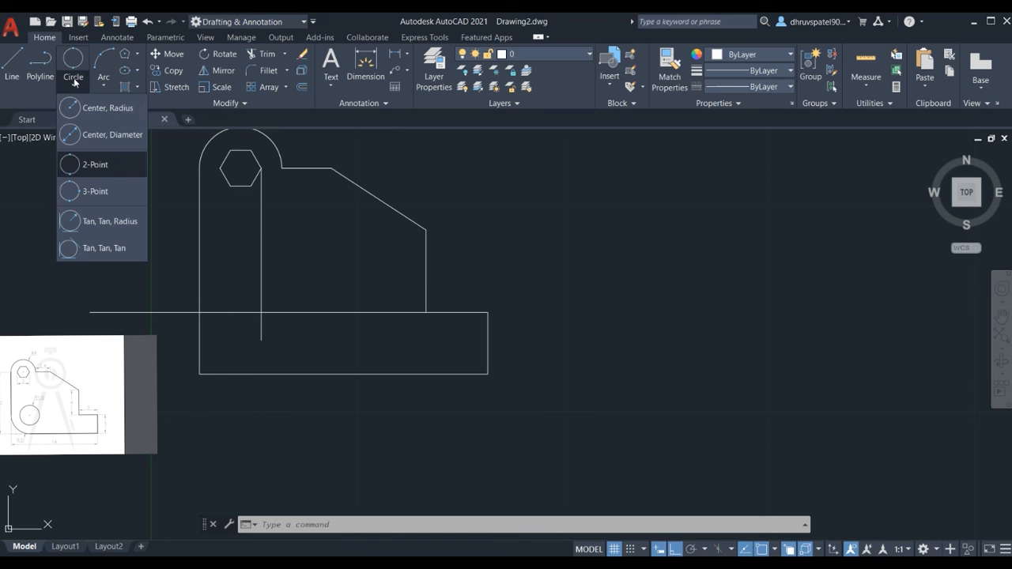
click(78, 107)
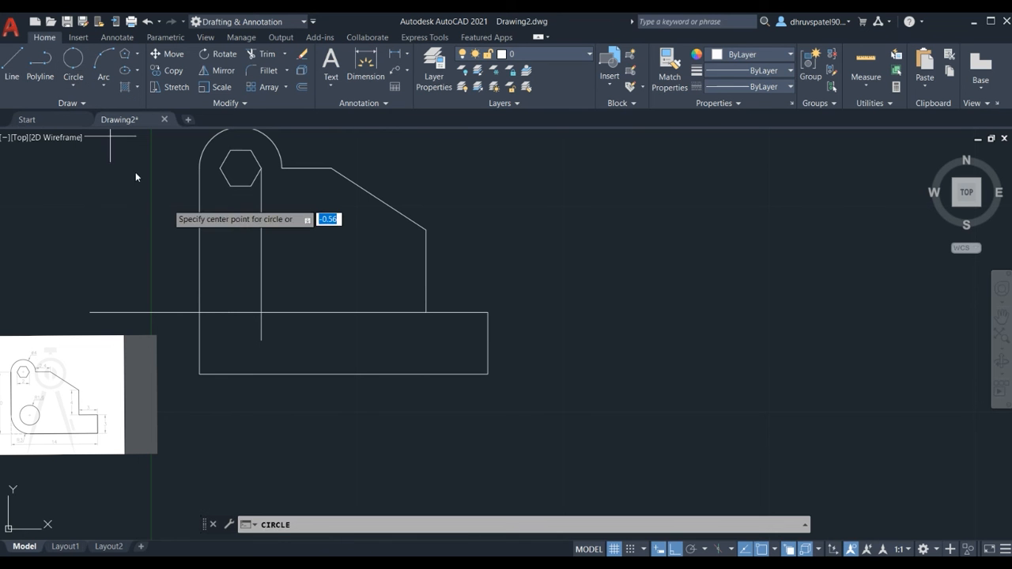
click(261, 313)
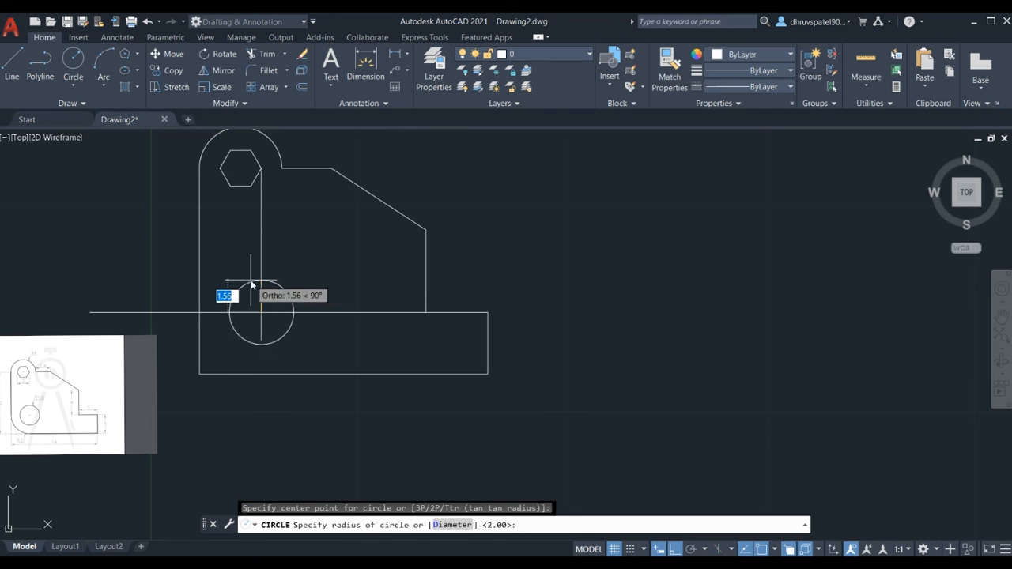
text(1.)
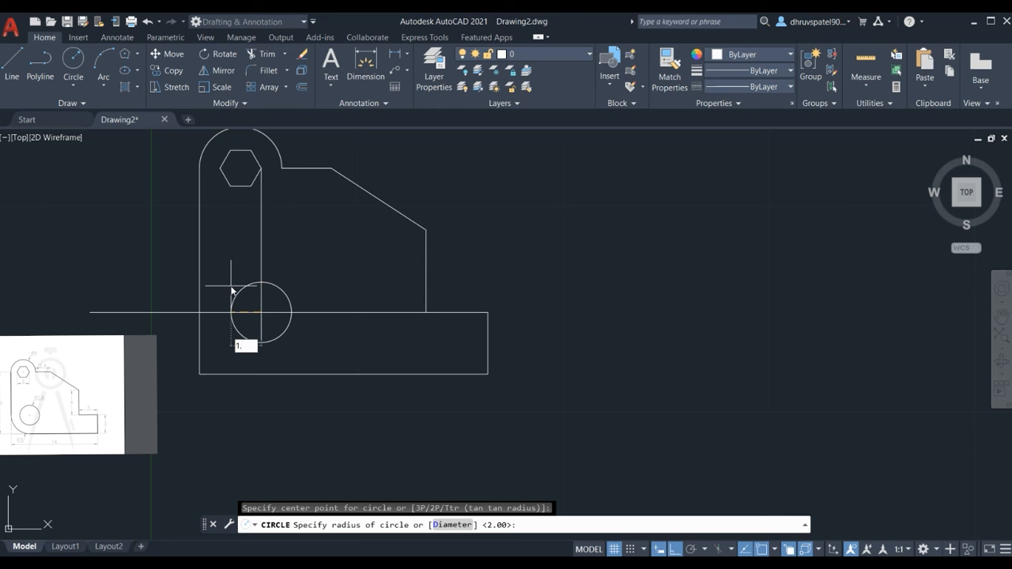
text(6)
key(Return)
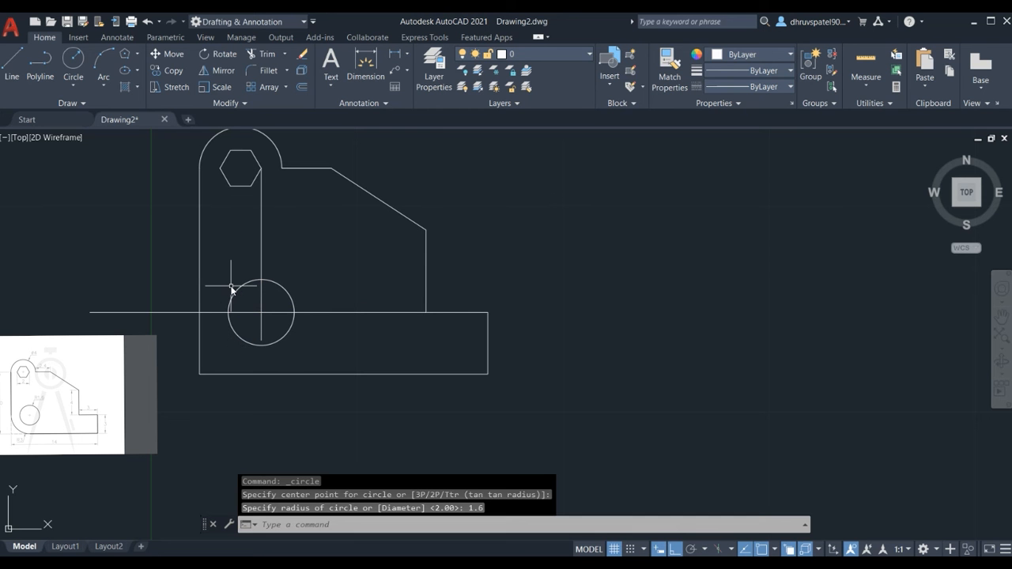
- Trim away all parts of the vertical and horizontal construction lines inside and outside the circle, keeping the circle and the bracket outline
click(262, 60)
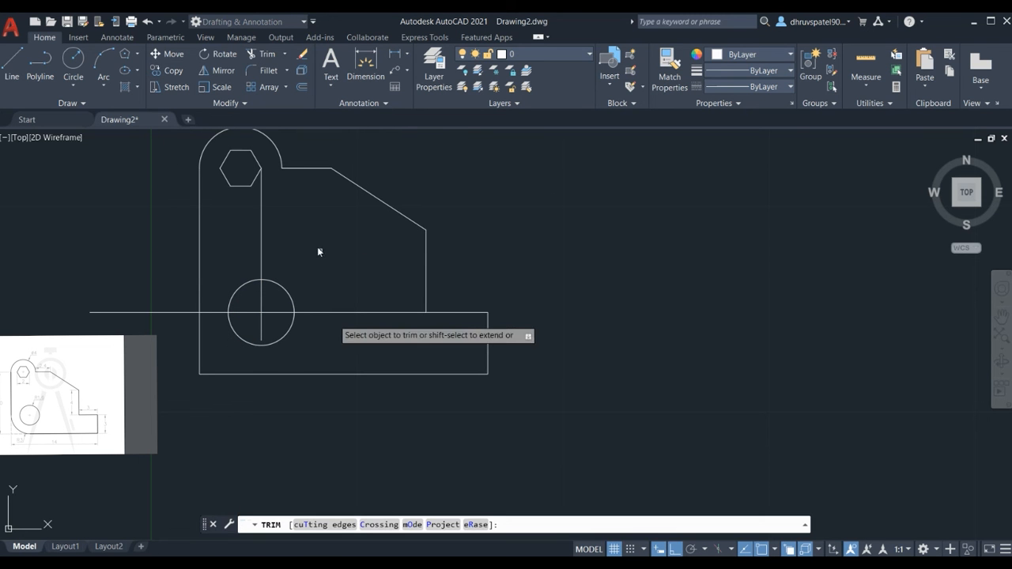
click(218, 312)
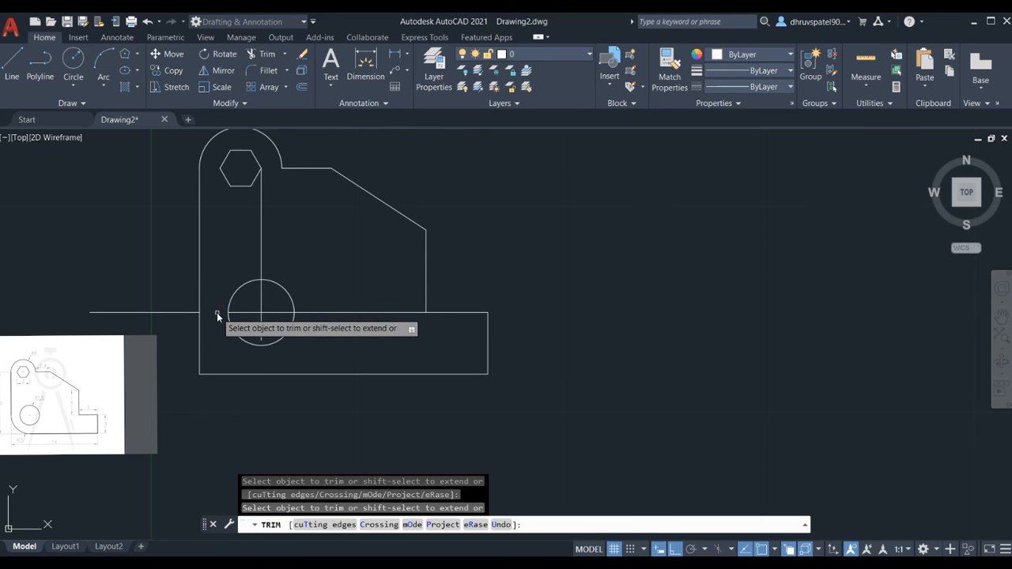
click(262, 263)
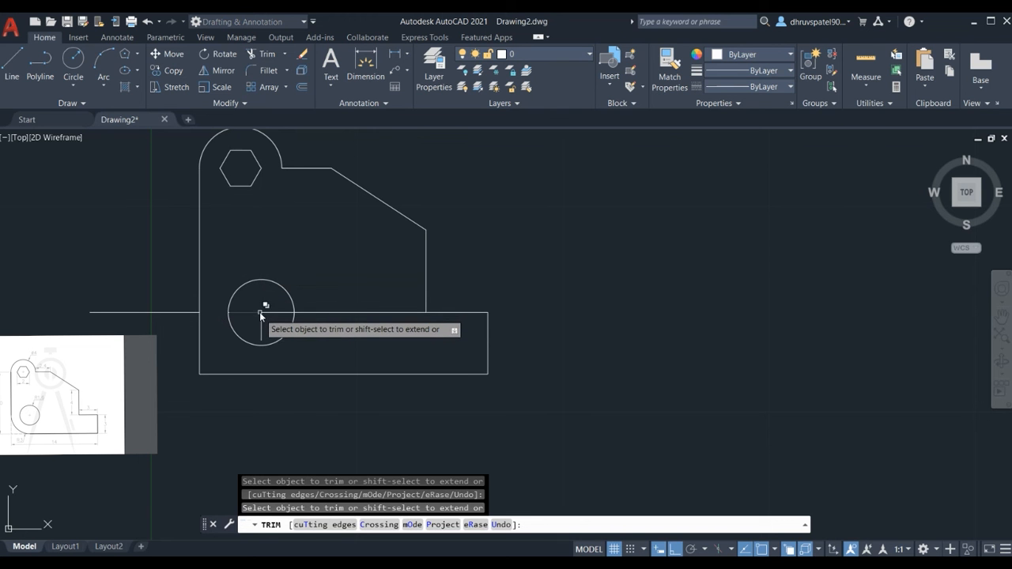
click(261, 314)
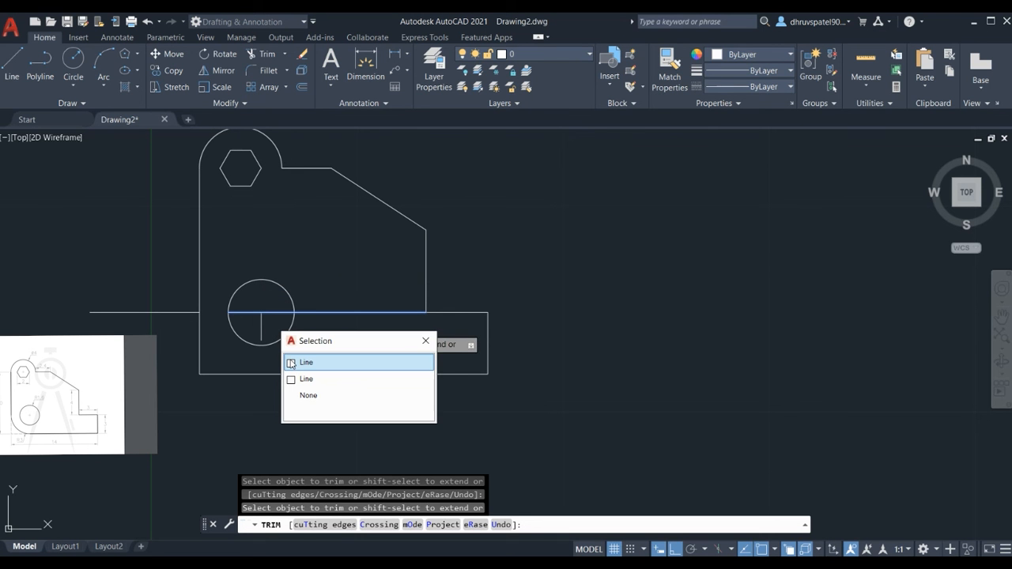
click(305, 362)
click(262, 325)
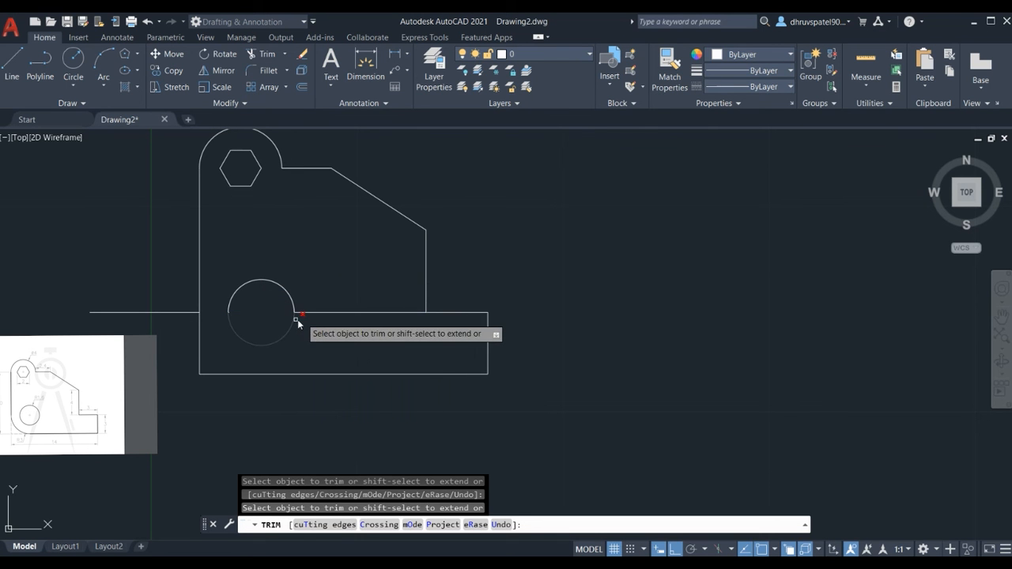
click(307, 315)
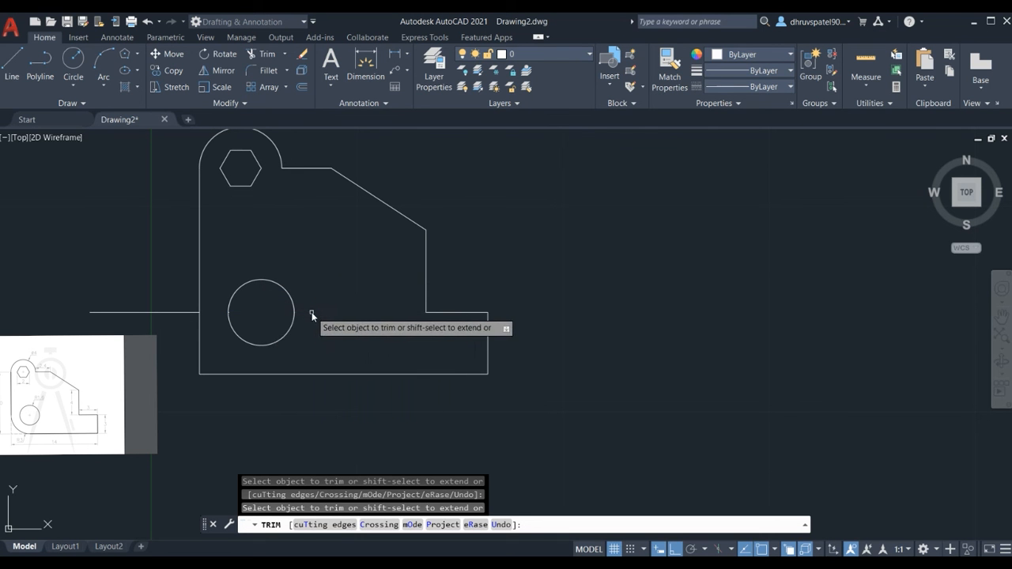
click(175, 314)
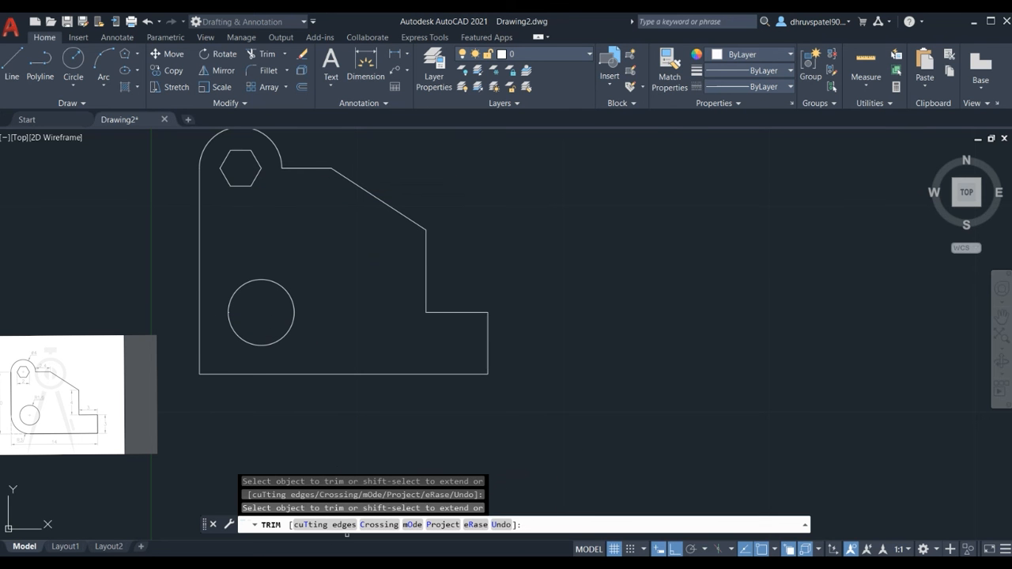
click(346, 564)
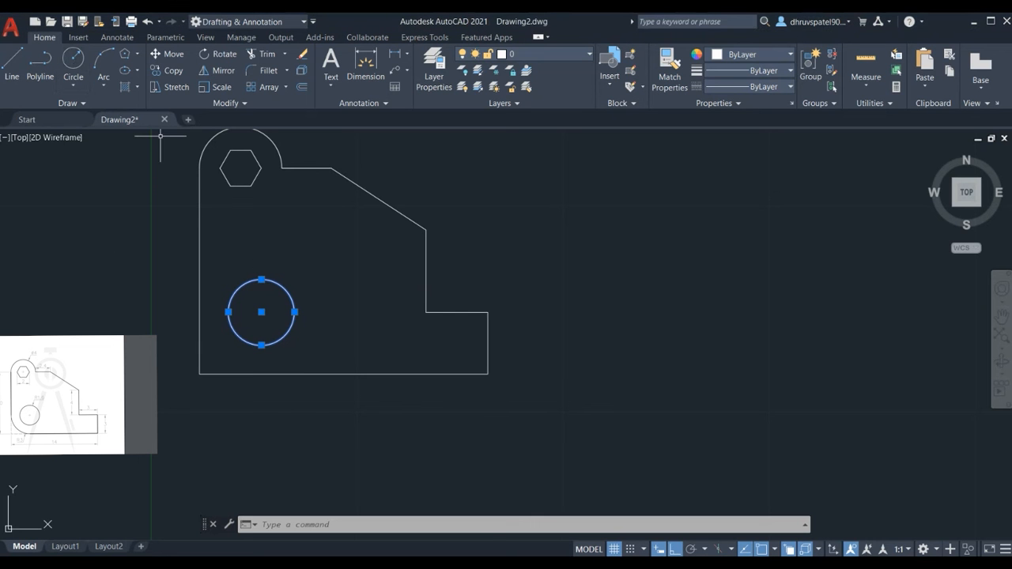
- Draw a circle of radius 3 mm concentric with the circular hole
click(68, 63)
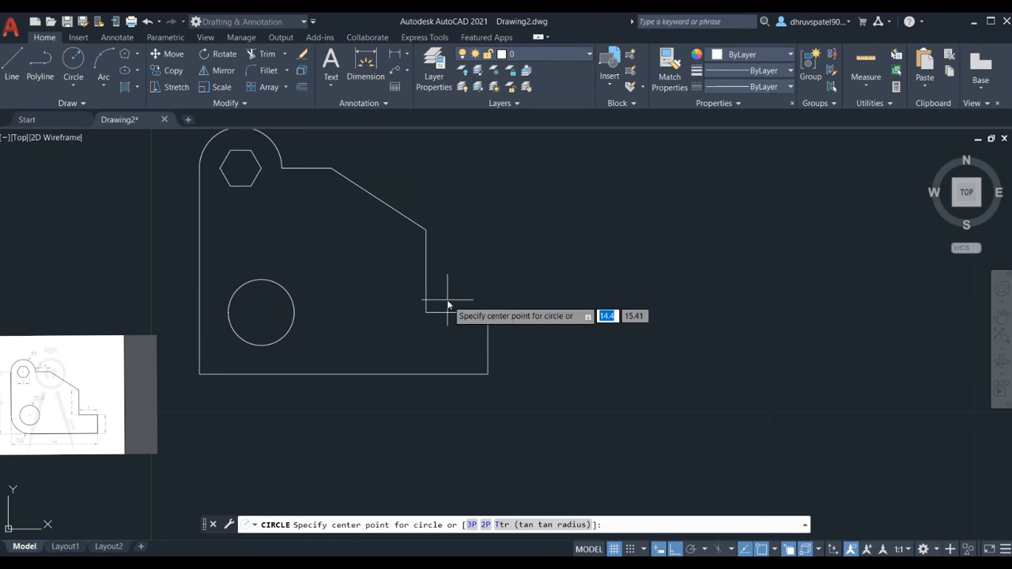
click(263, 309)
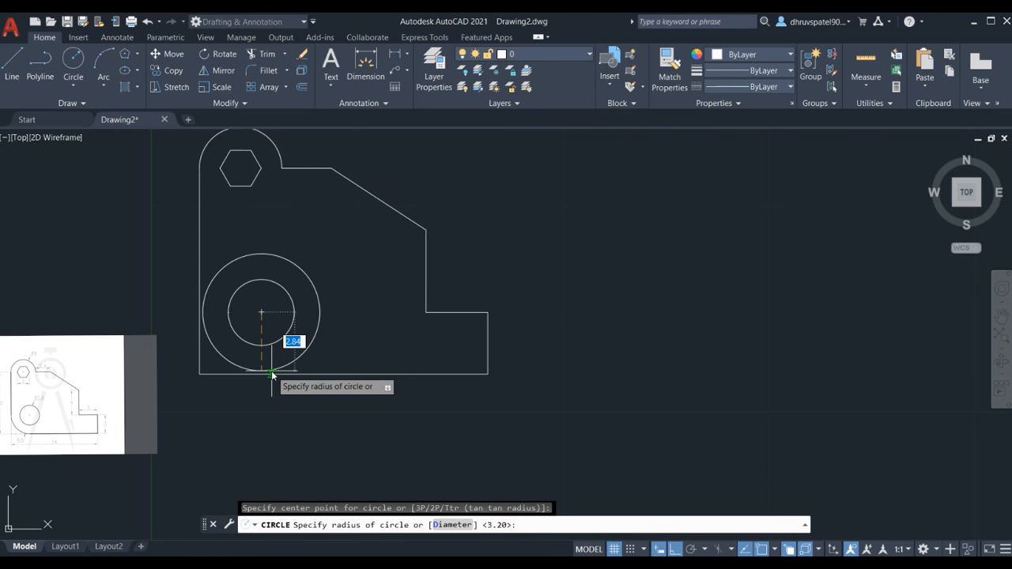
text(3)
key(Return)
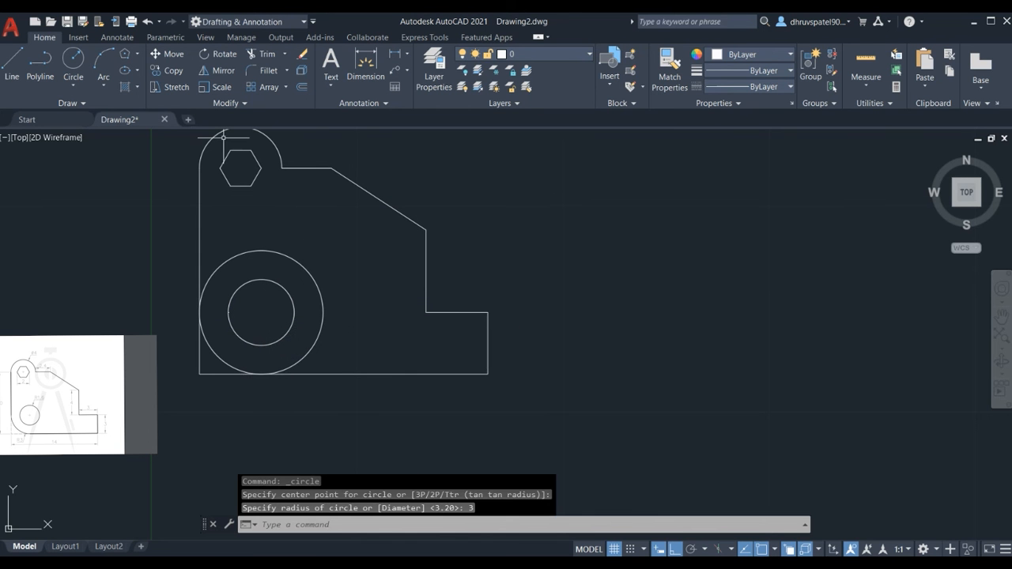
- Trim the outer concentric circle and the sharp lower-left corner lines, leaving only the arc that rounds the bracket's corner
click(268, 53)
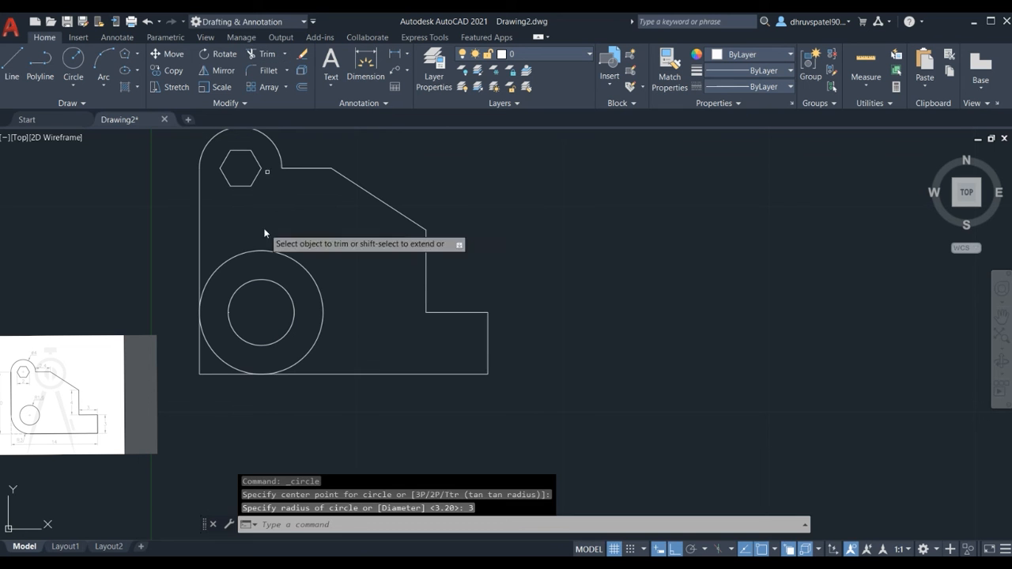
click(273, 251)
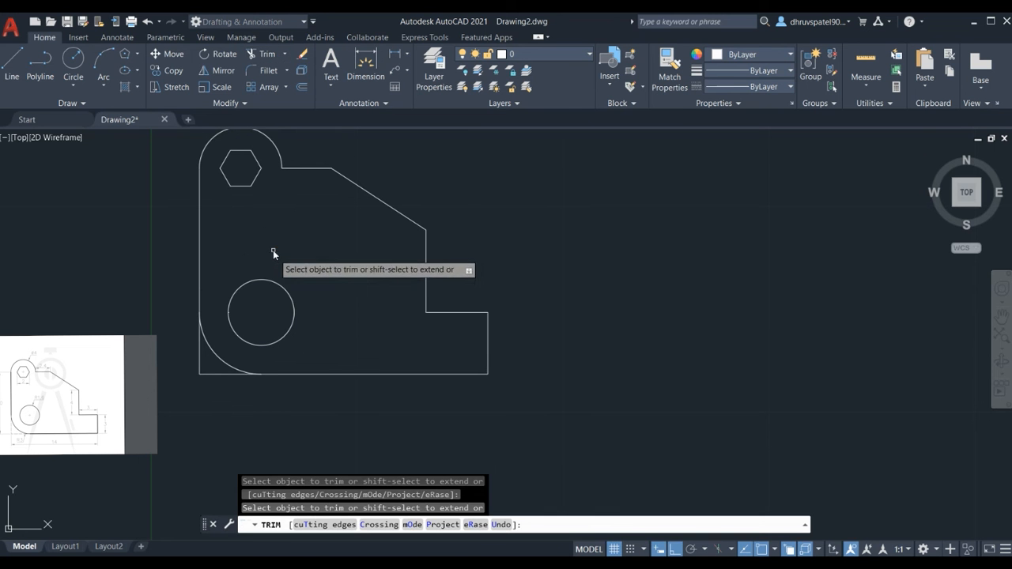
click(207, 374)
click(200, 360)
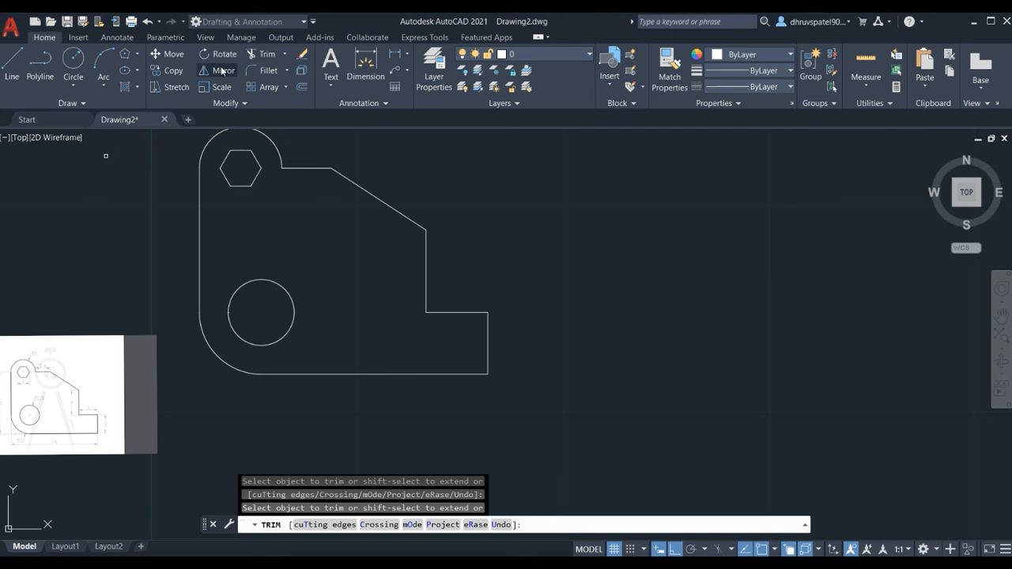
- Add a horizontal linear dimension for the bracket's overall width, placing it well below the bottom edge
click(401, 56)
click(411, 78)
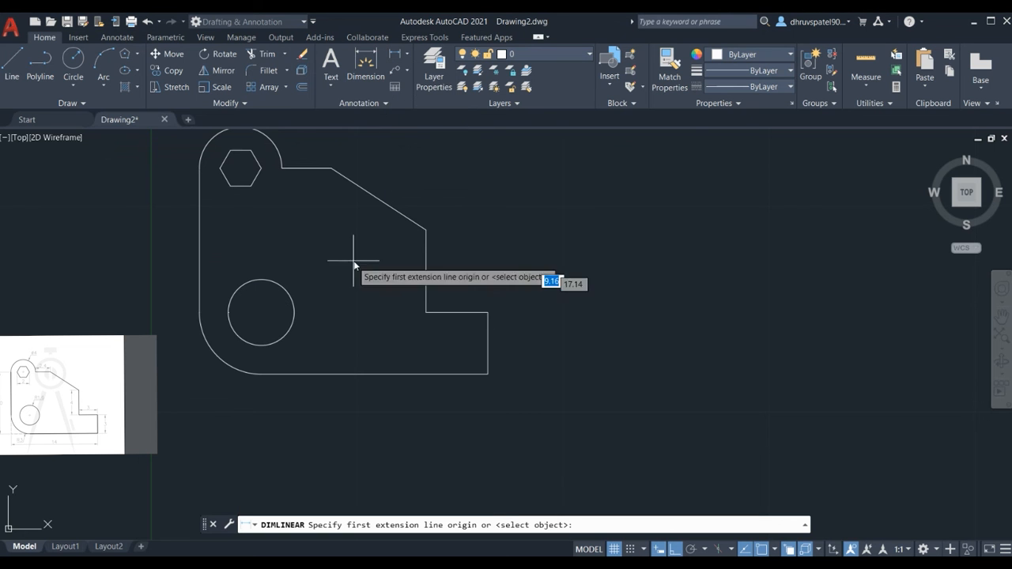
click(200, 313)
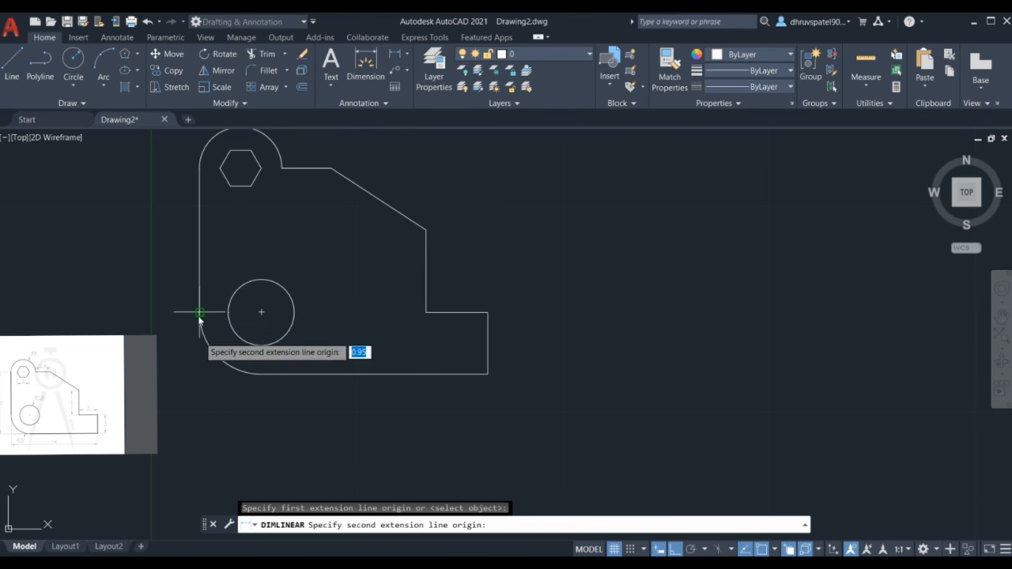
click(487, 375)
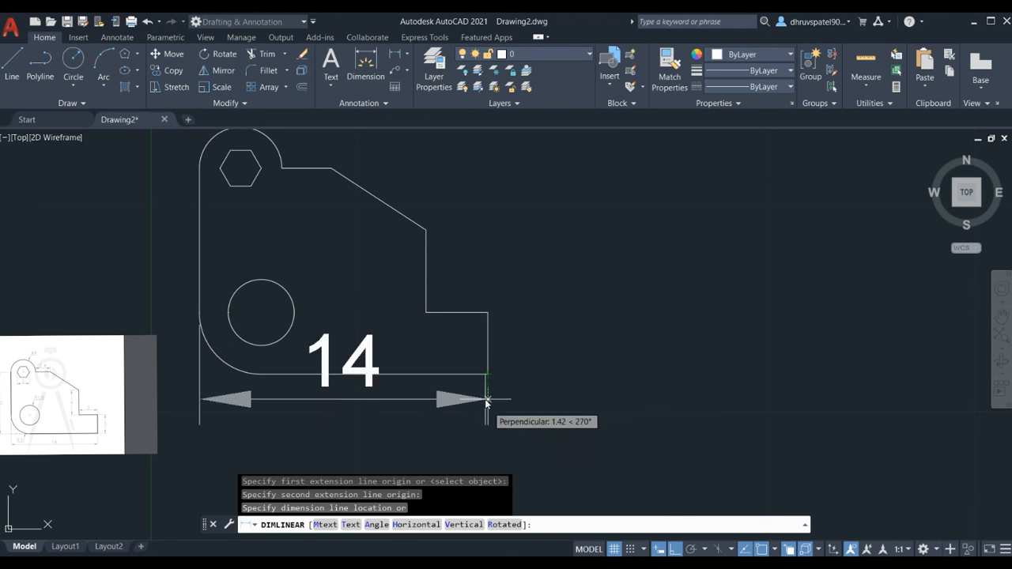
click(497, 450)
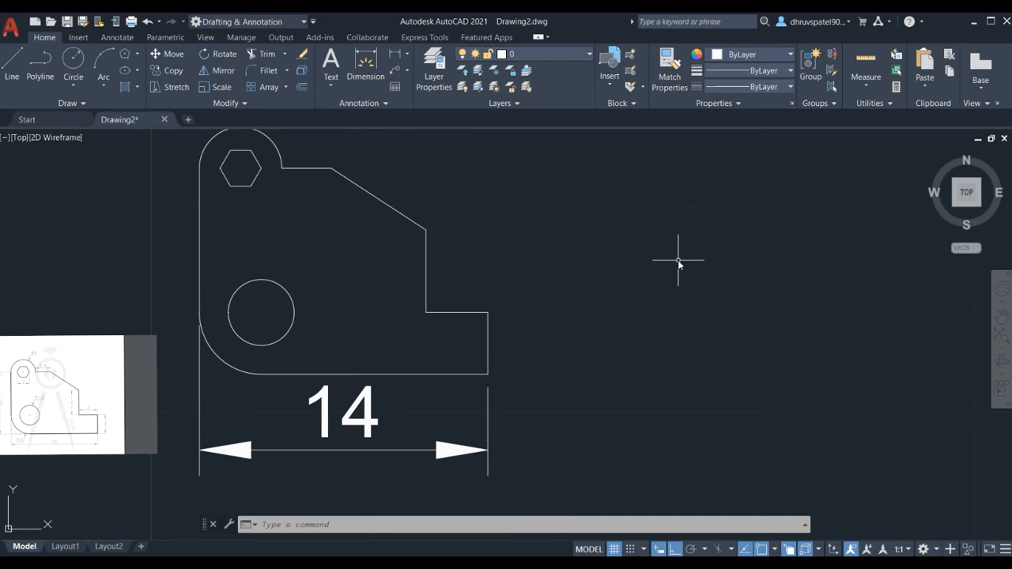
- Open the ISO-25 dimension style for modification and set its baseline spacing to 0.5
text(d)
key(Return)
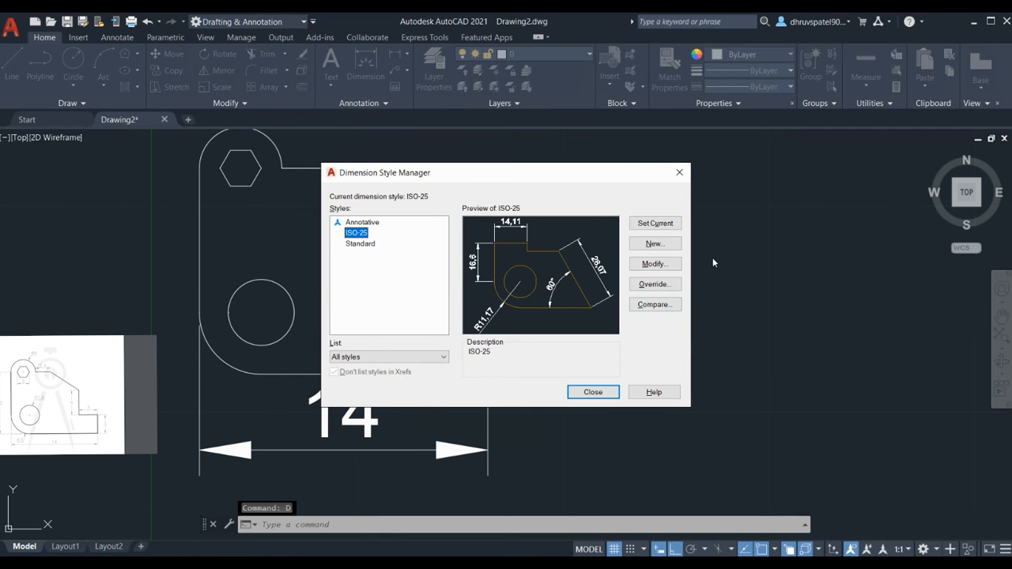
click(662, 270)
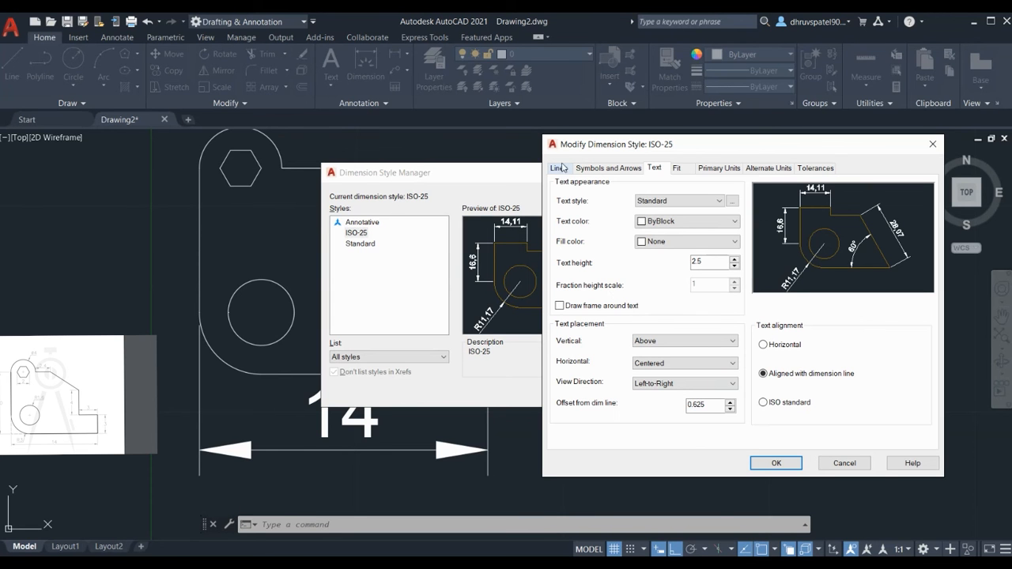
click(559, 169)
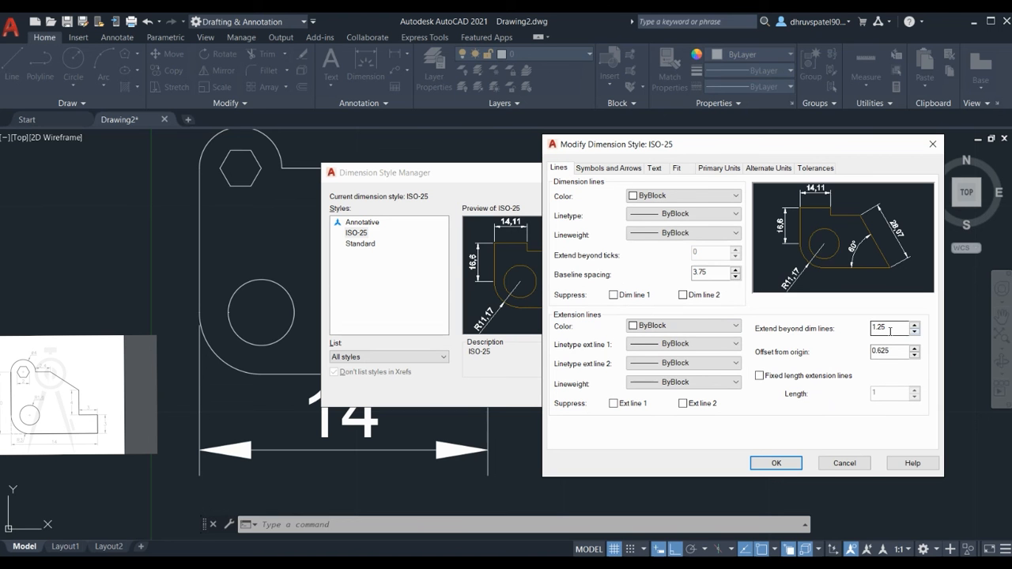
click(717, 274)
key(BackSpace)
key(BackSpace)
key(BackSpace)
key(BackSpace)
text(0.5)
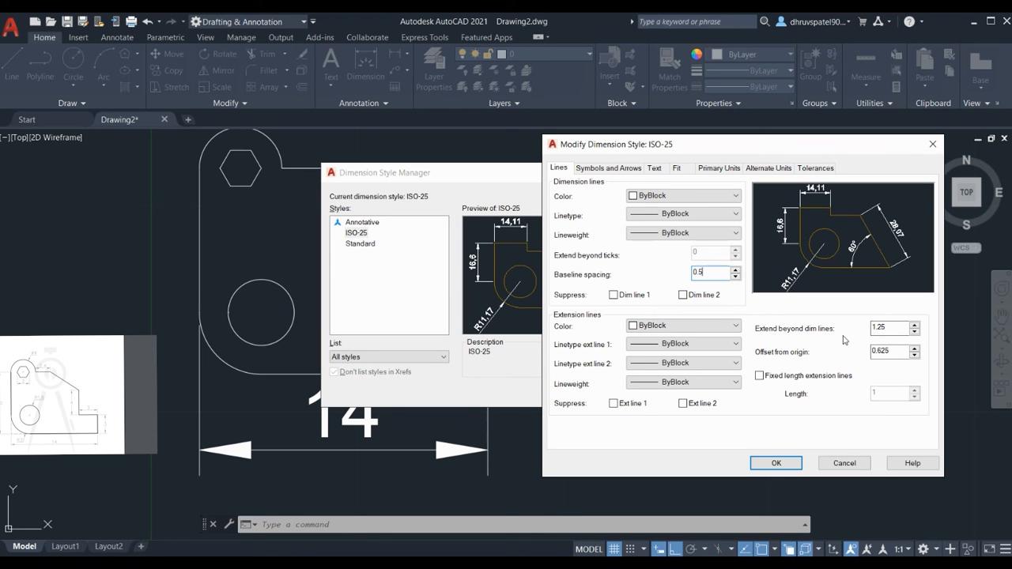
- Set the extension lines' offset from origin to 0.5 in the ISO-25 dimension style
click(896, 327)
click(893, 352)
key(BackSpace)
key(BackSpace)
key(BackSpace)
key(BackSpace)
key(BackSpace)
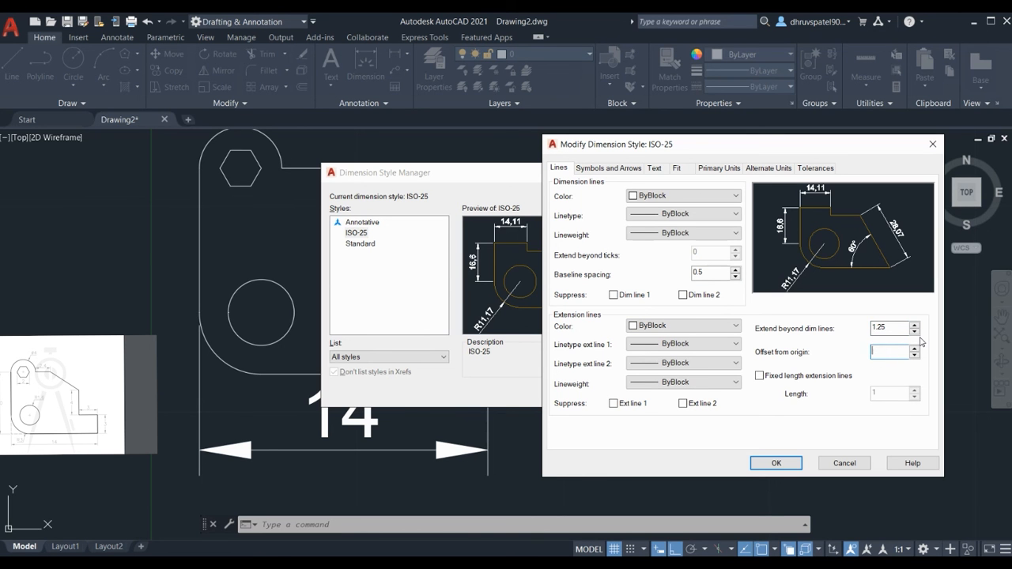
text(0.5)
- Reduce the arrow size in the ISO-25 dimension style, save the changes and leave the style manager
click(631, 174)
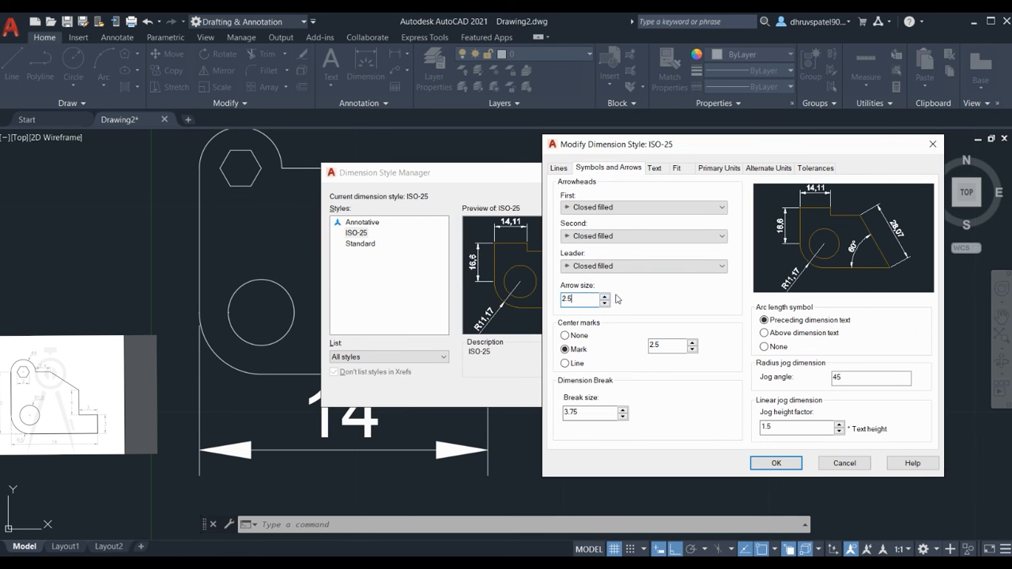
key(BackSpace)
key(BackSpace)
key(BackSpace)
click(655, 168)
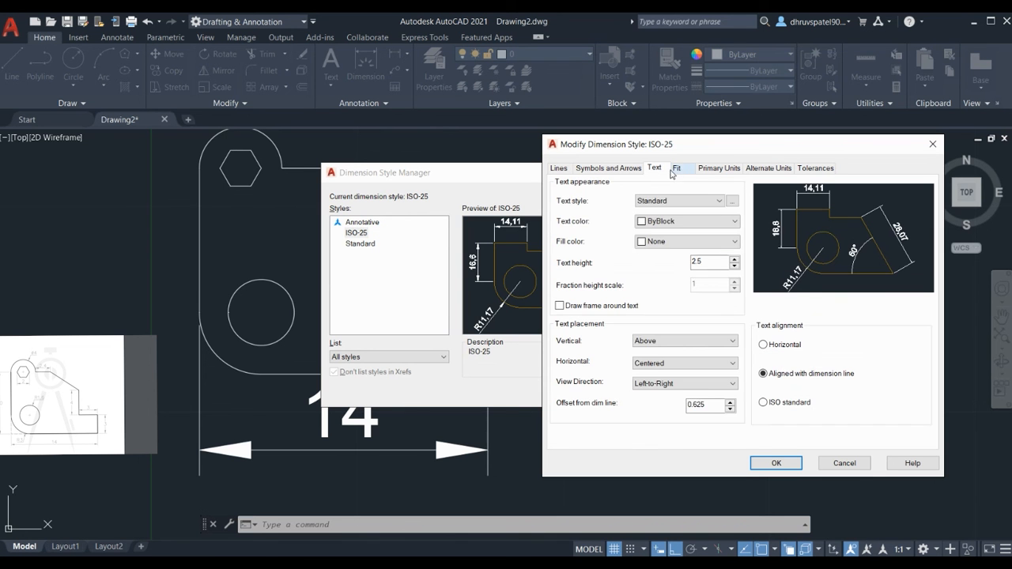
click(677, 169)
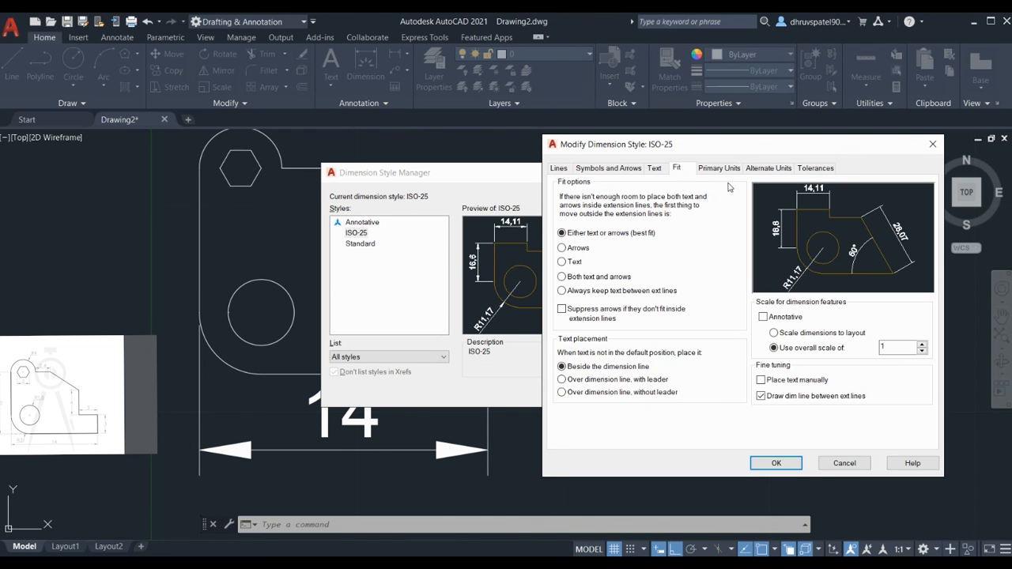
click(720, 170)
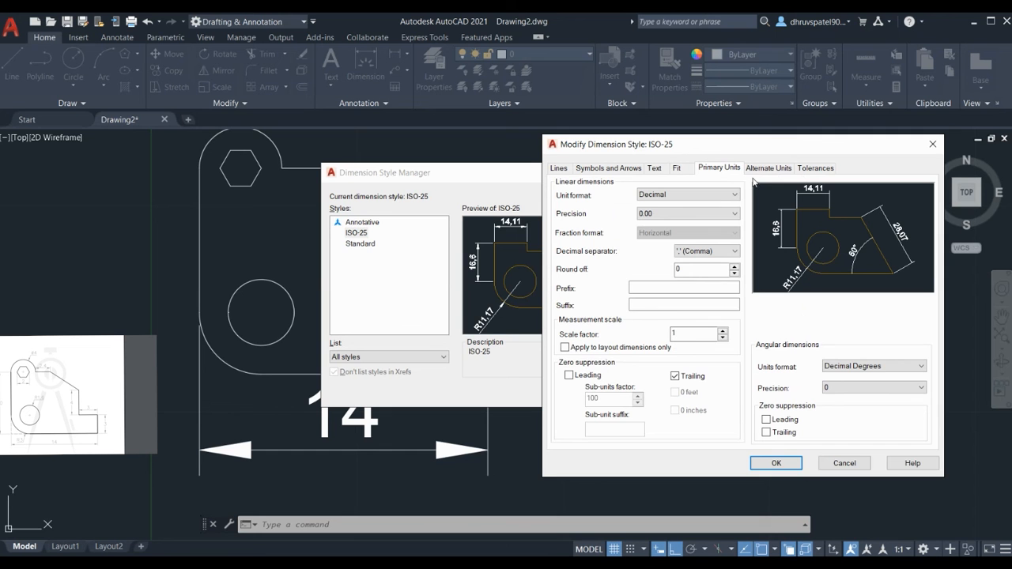
click(756, 170)
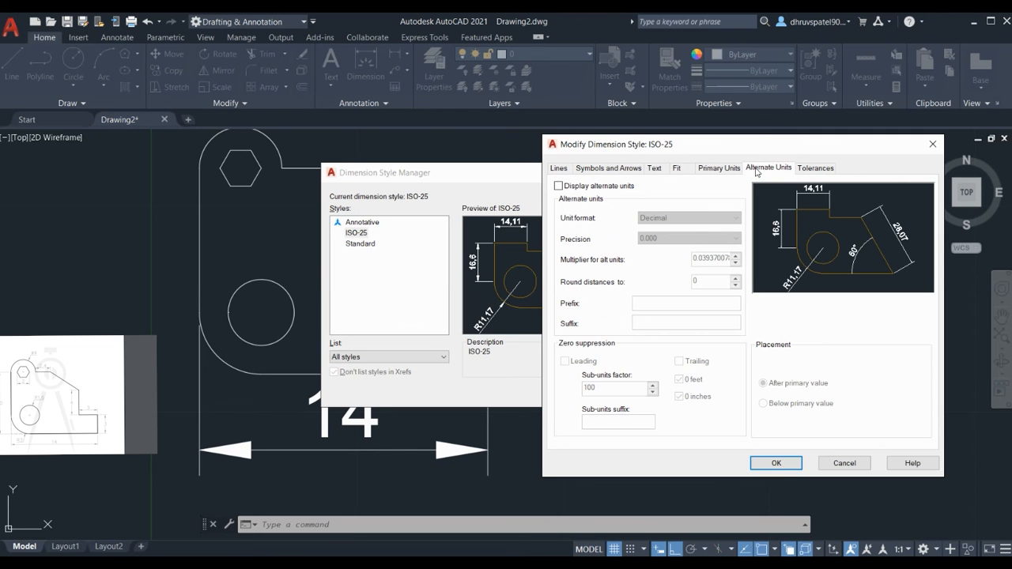
click(776, 463)
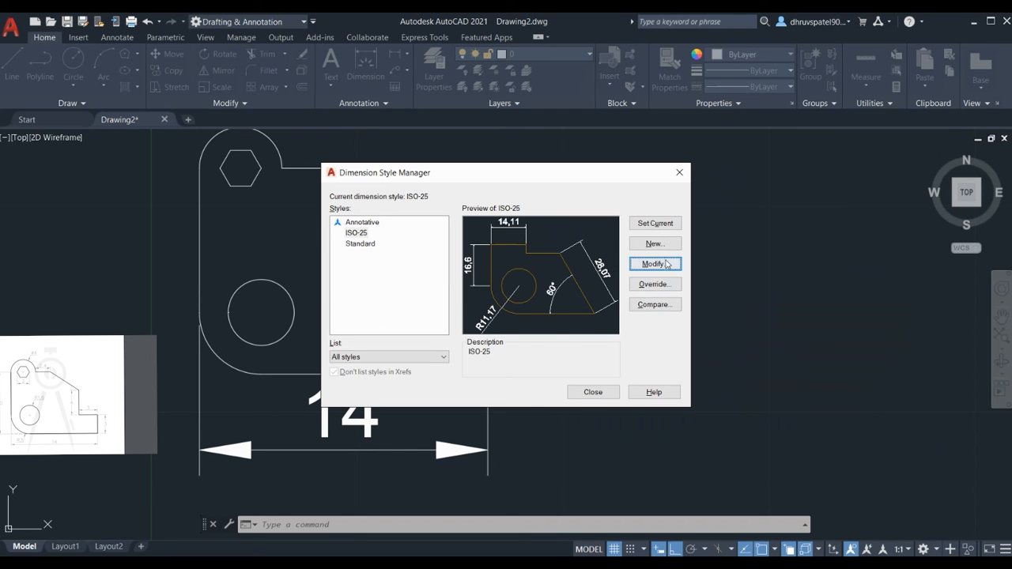
click(679, 172)
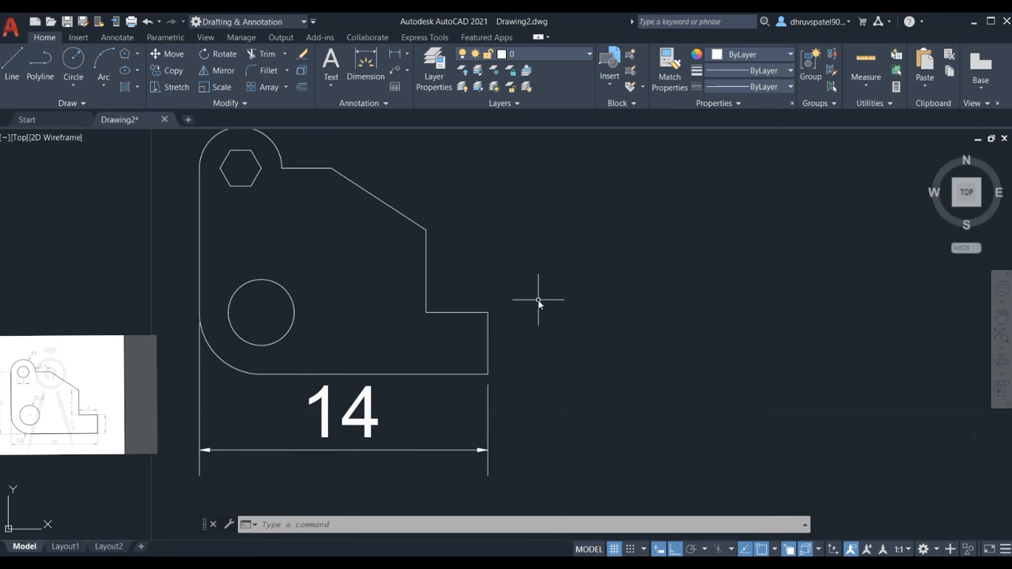
- Modify the ISO-25 dimension style's text offset from the dimension line to 0.2, reduce its text height and save the changes
text(d)
key(Return)
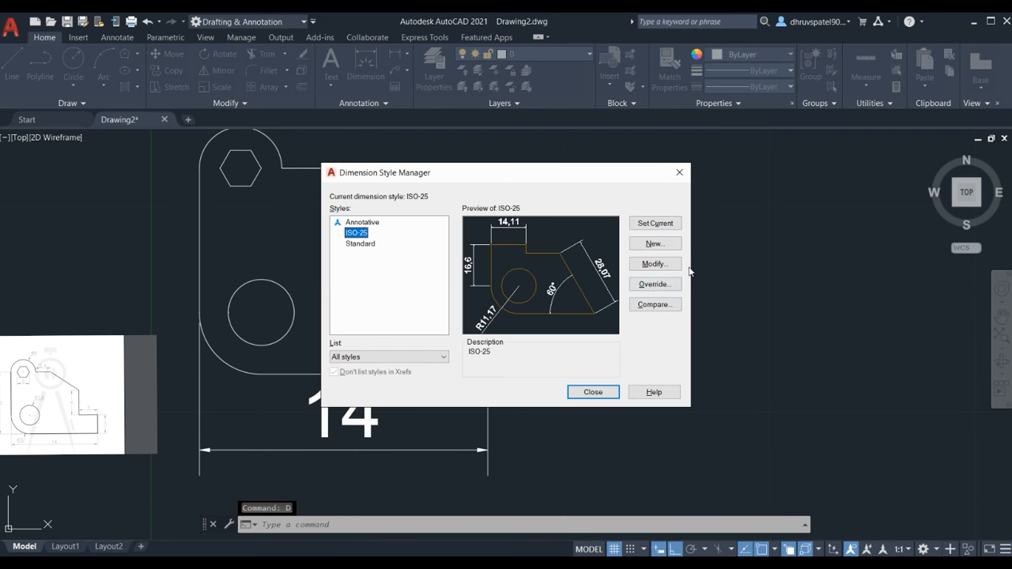
click(655, 265)
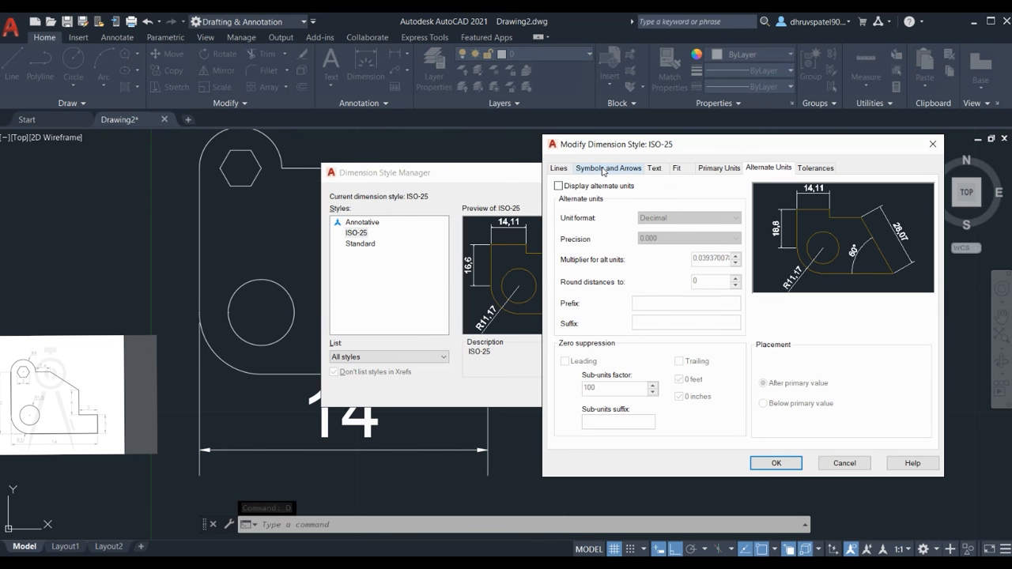
click(656, 168)
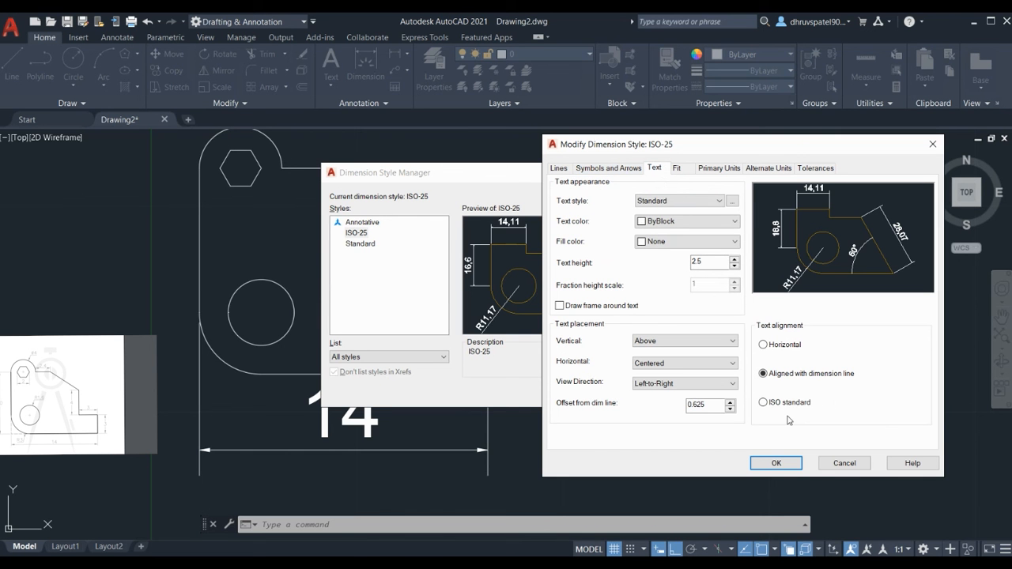
click(716, 404)
click(708, 263)
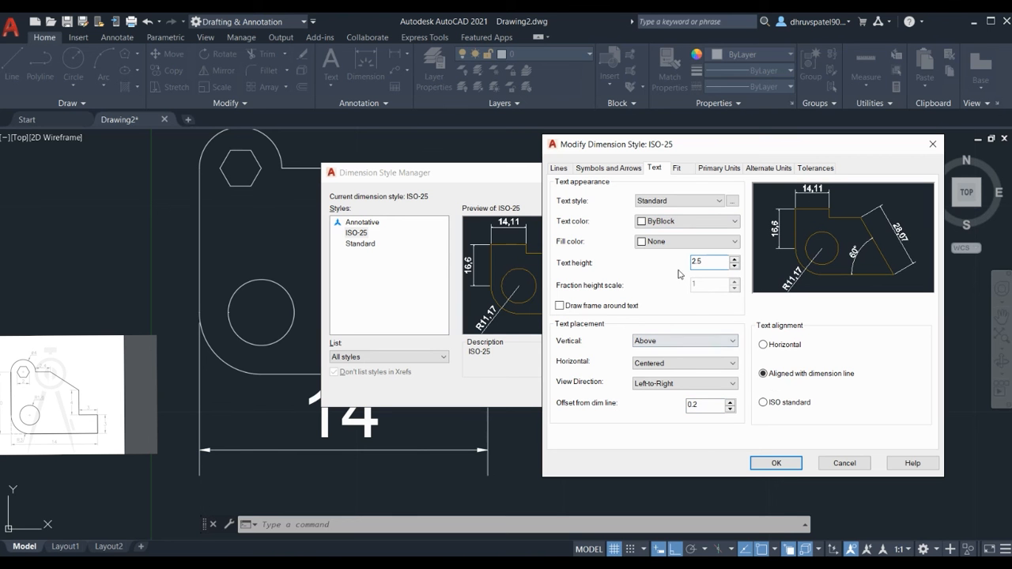
key(BackSpace)
key(BackSpace)
click(776, 463)
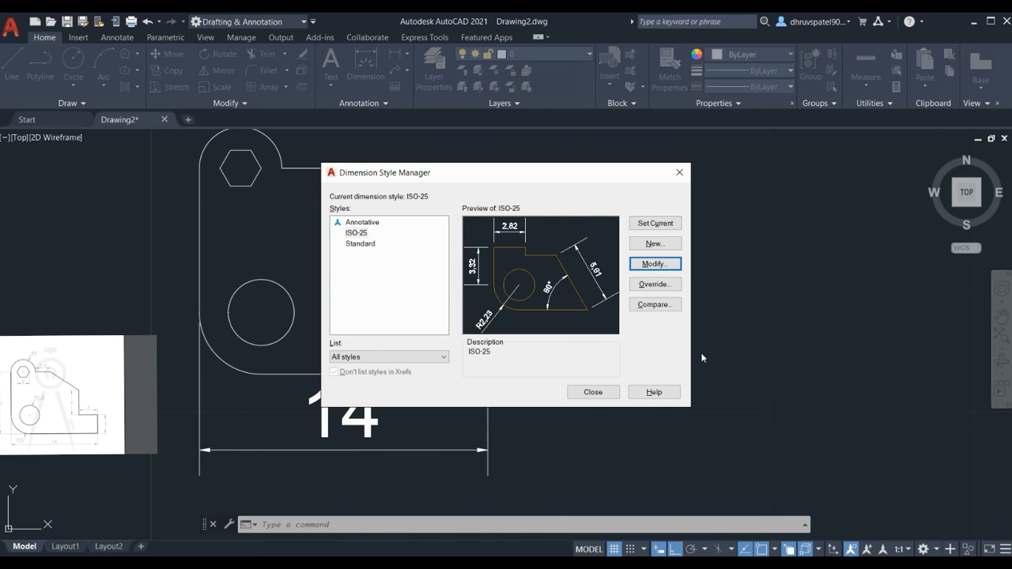
click(677, 175)
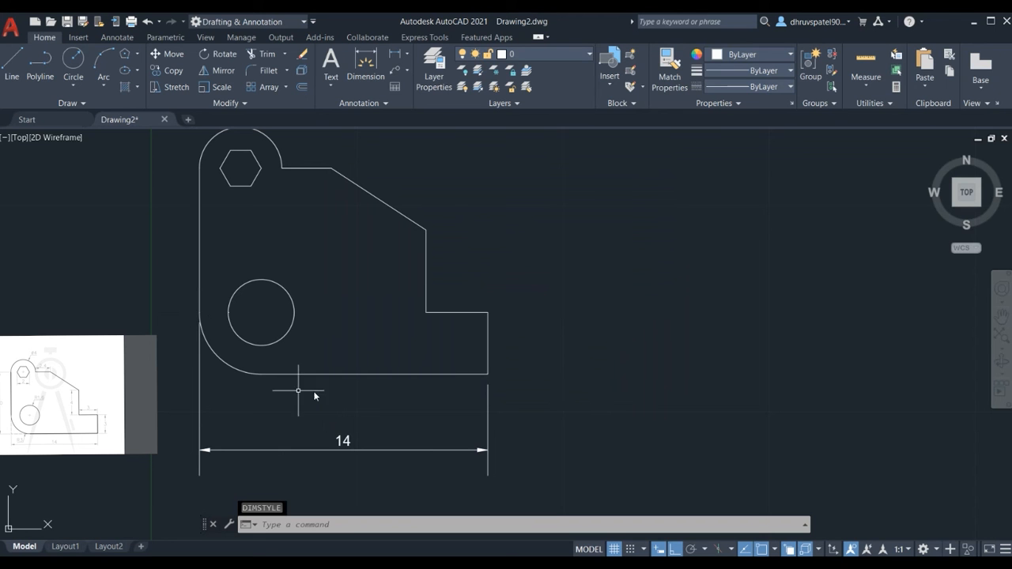
- Delete the overall width dimension below the bracket
click(485, 395)
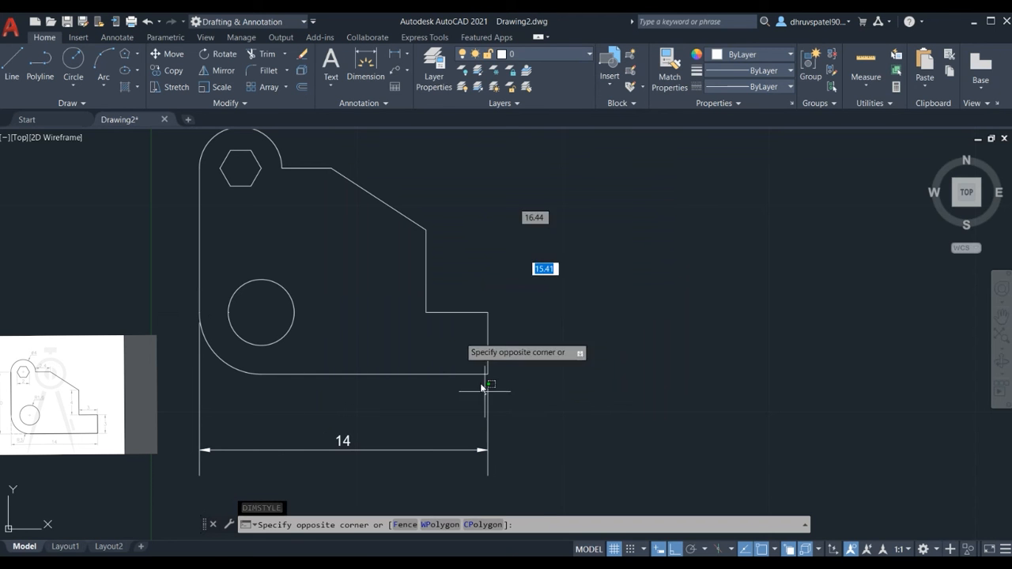
click(525, 406)
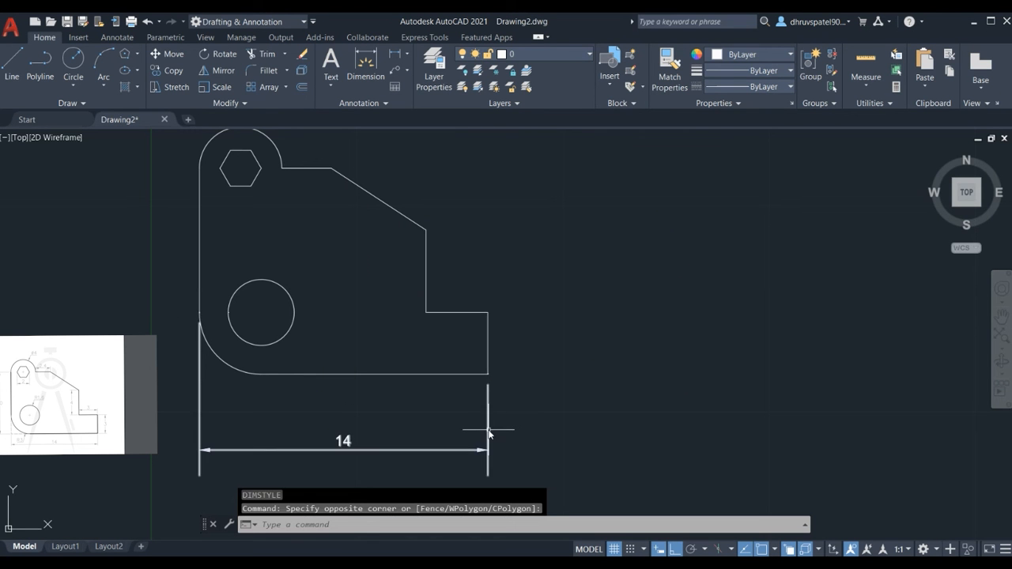
click(489, 425)
click(484, 428)
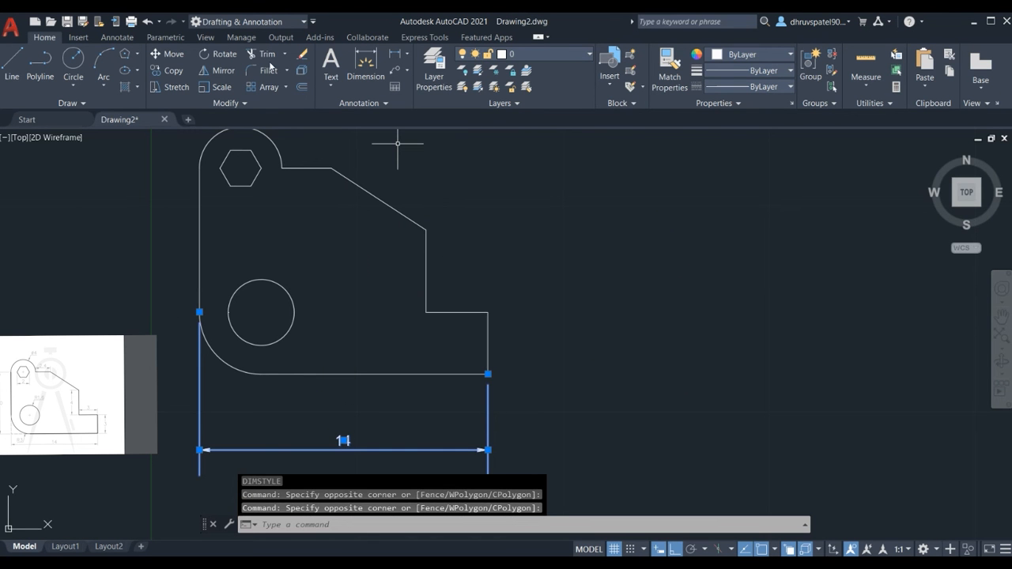
key(Delete)
- Add a horizontal linear dimension from the lower end of the straight left edge to the lower-right corner, placing it just below the bracket
click(394, 54)
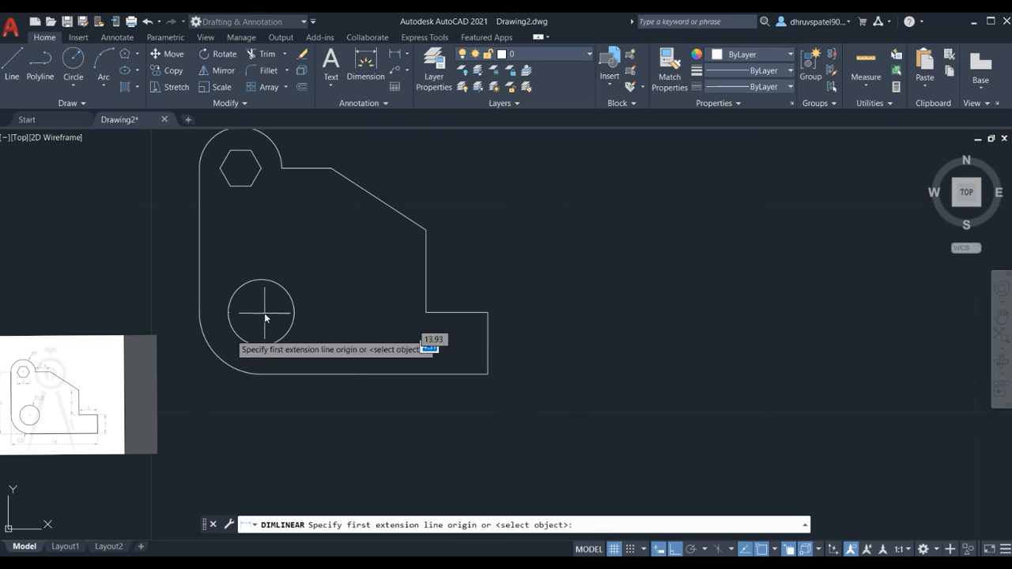
click(198, 311)
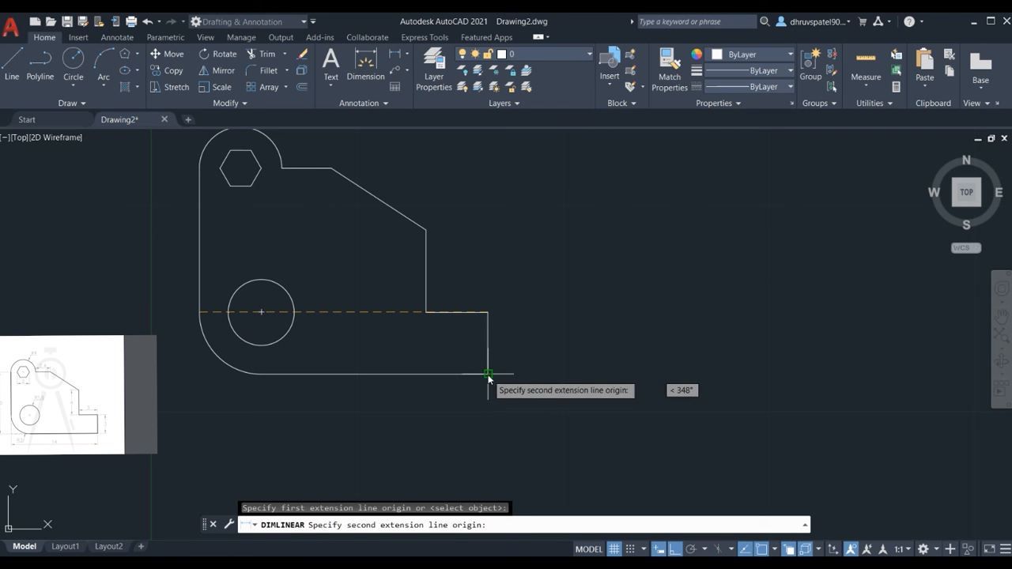
click(488, 375)
click(483, 399)
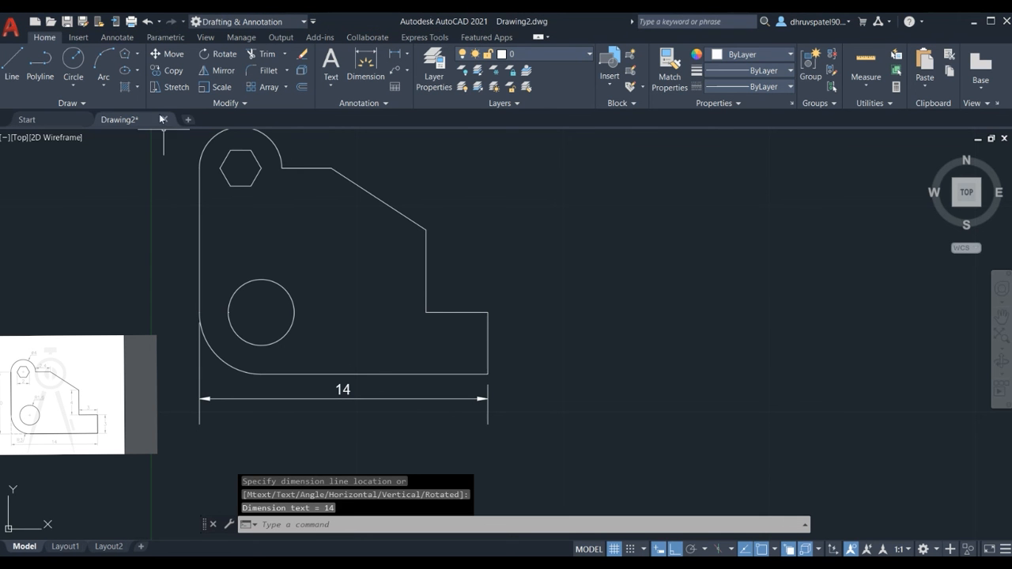
click(199, 174)
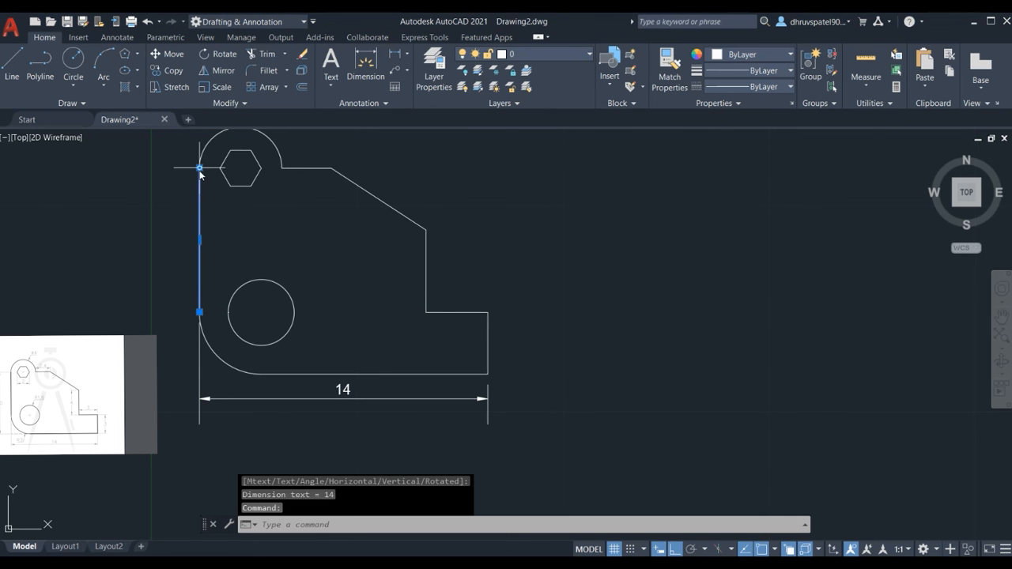
click(156, 181)
click(157, 187)
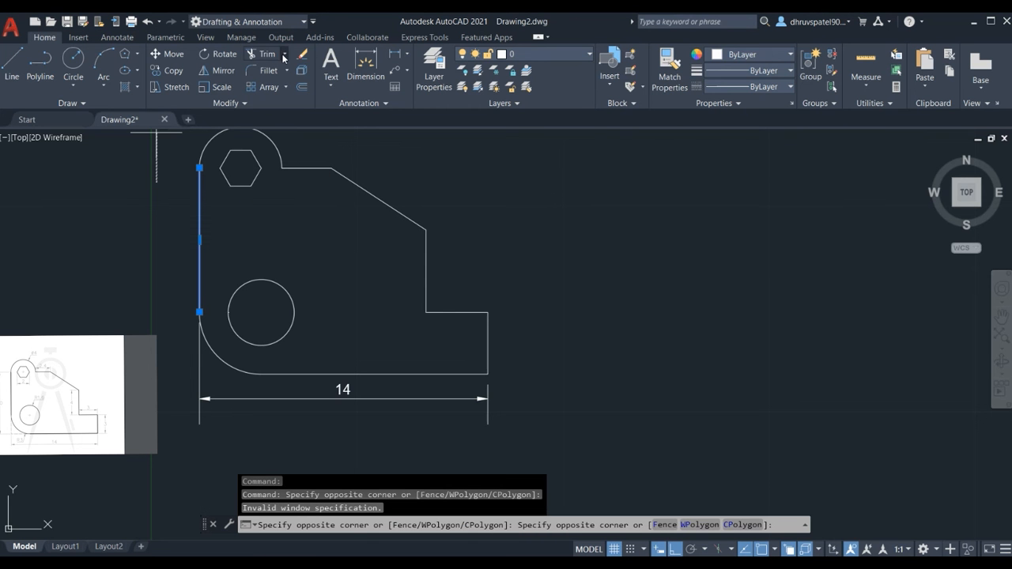
click(392, 53)
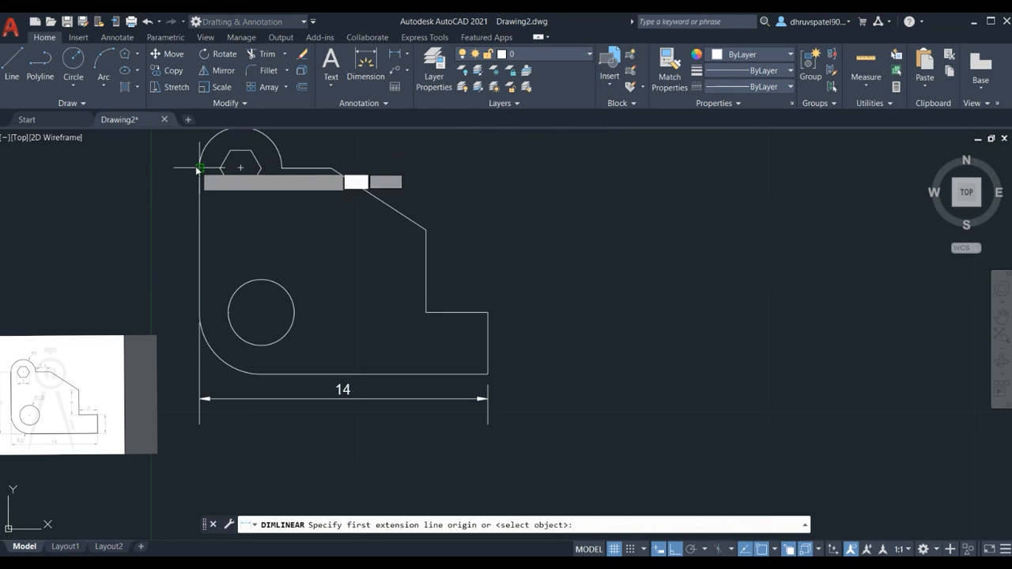
click(198, 168)
click(199, 322)
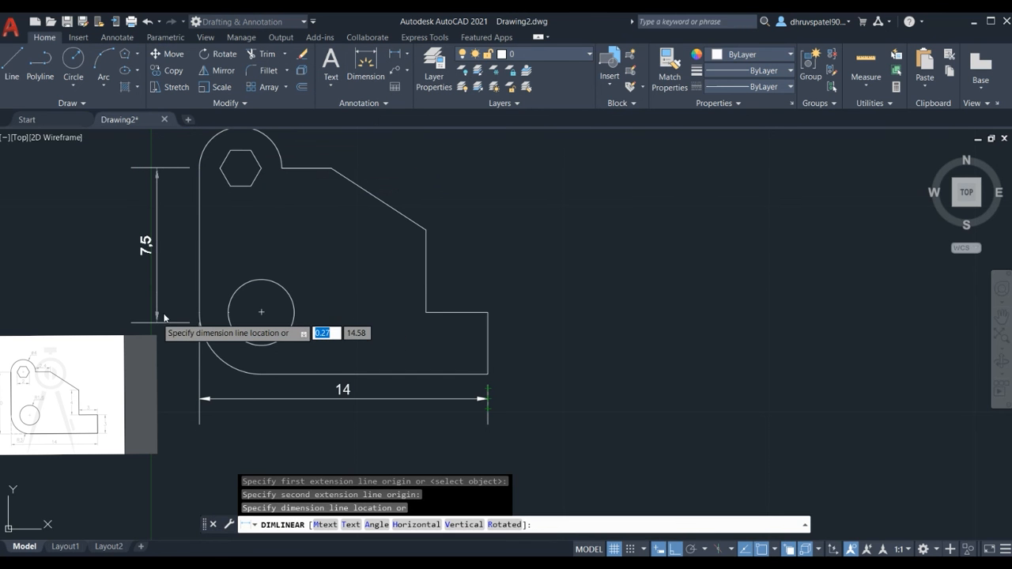
key(Escape)
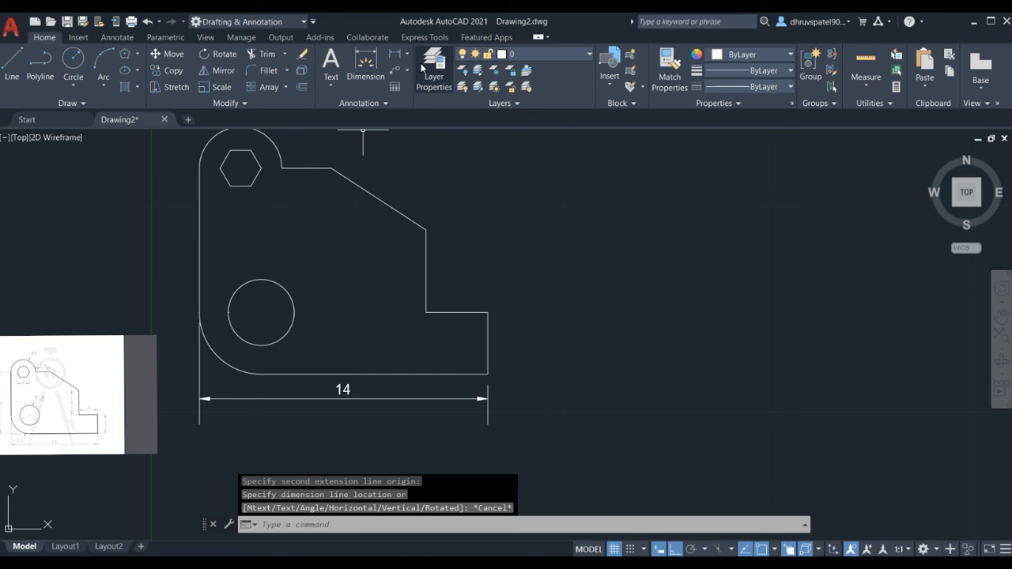
- Add a vertical linear dimension from the upper end of the straight left edge to the bottom edge, placing it to the left of the bracket
click(394, 58)
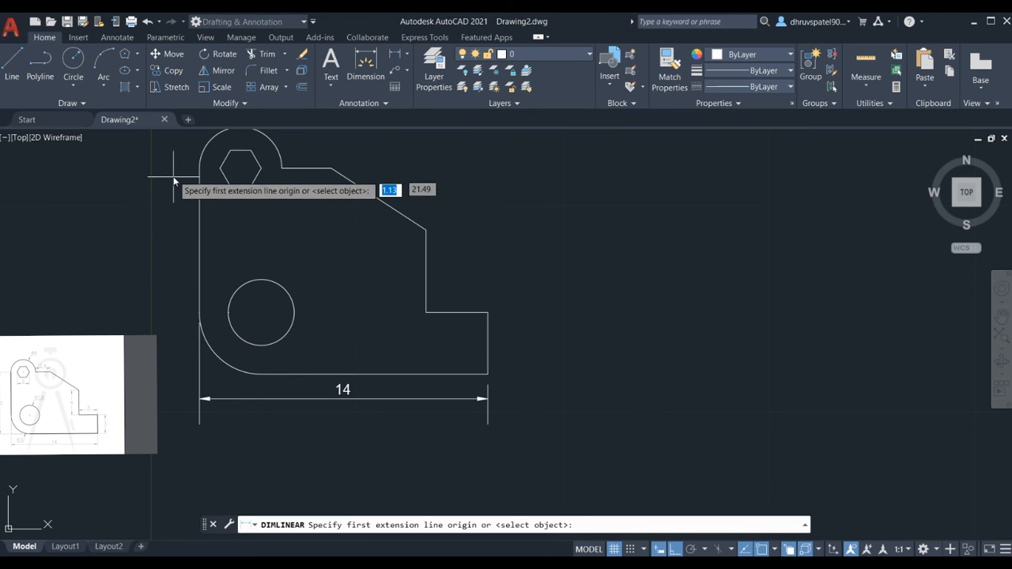
click(199, 168)
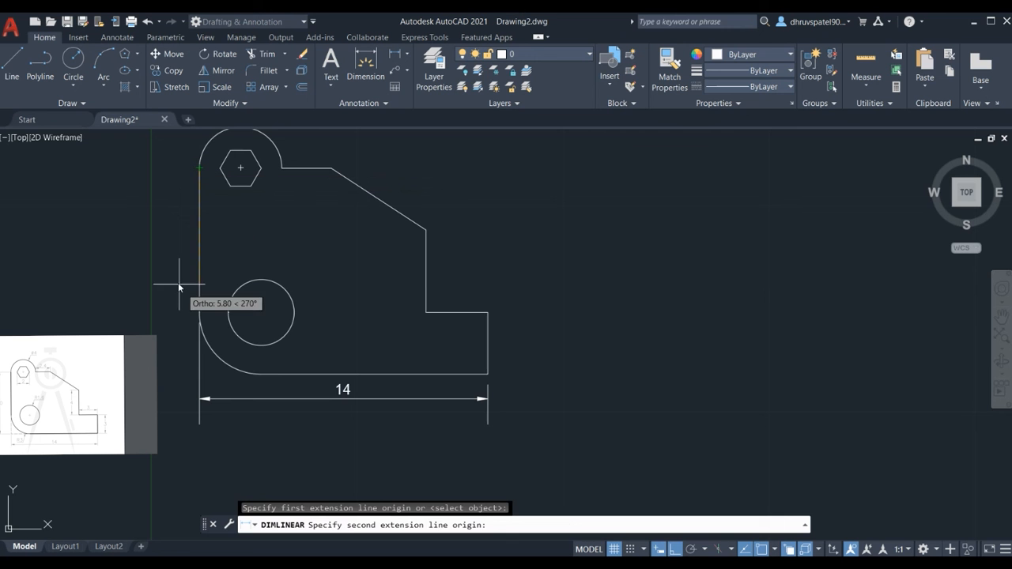
click(259, 379)
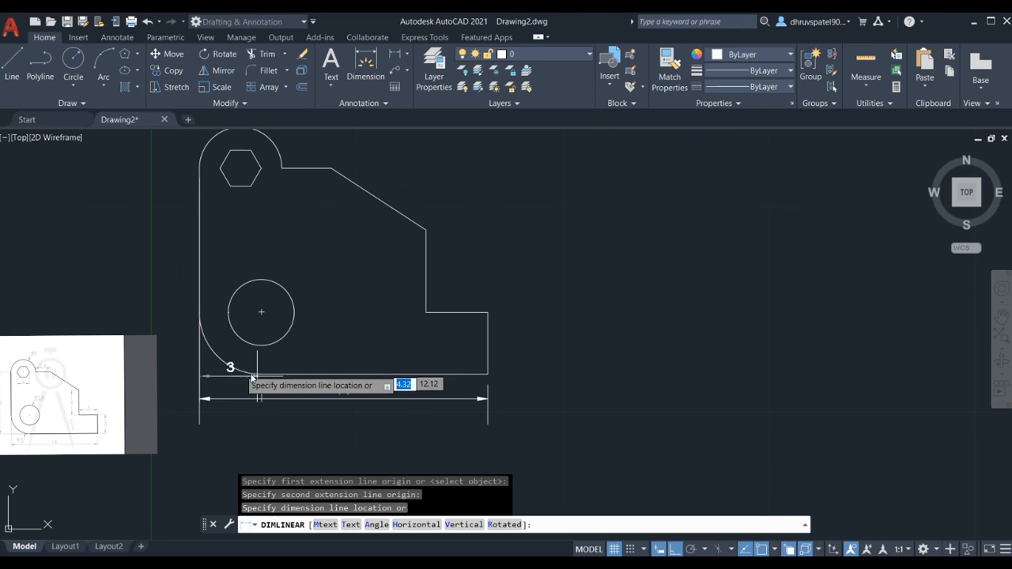
click(161, 365)
- Add a diameter dimension to the rounded top arc around the hexagon, placing its text outside the arc at the upper right
scroll(355, 261, up, 2)
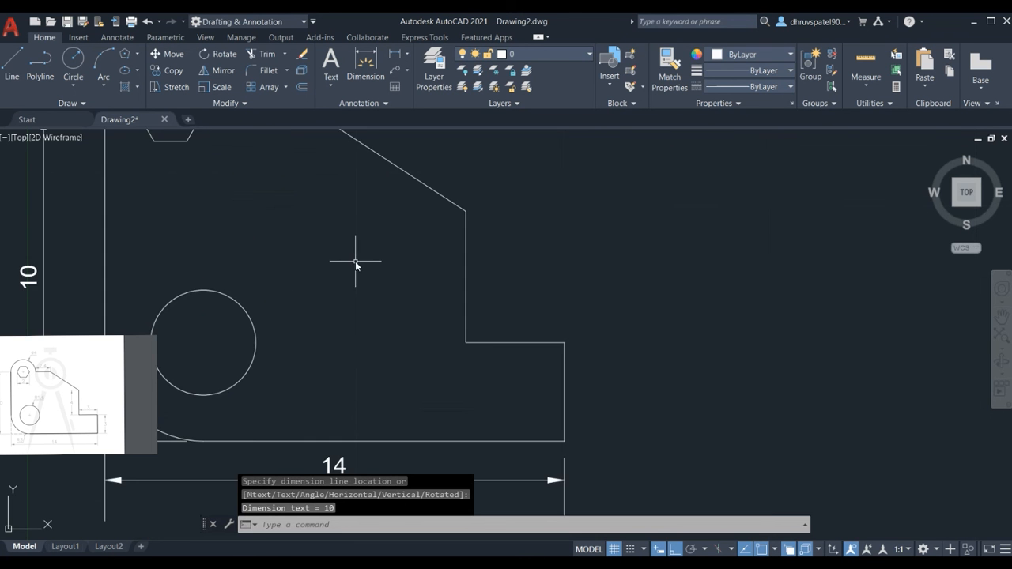
scroll(316, 233, down, 3)
scroll(276, 143, up, 2)
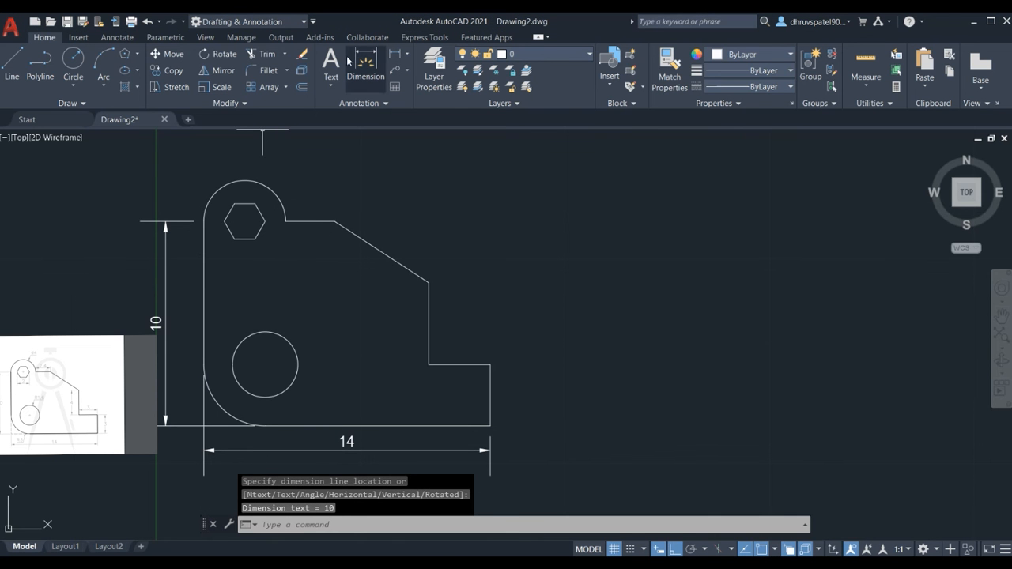
click(406, 54)
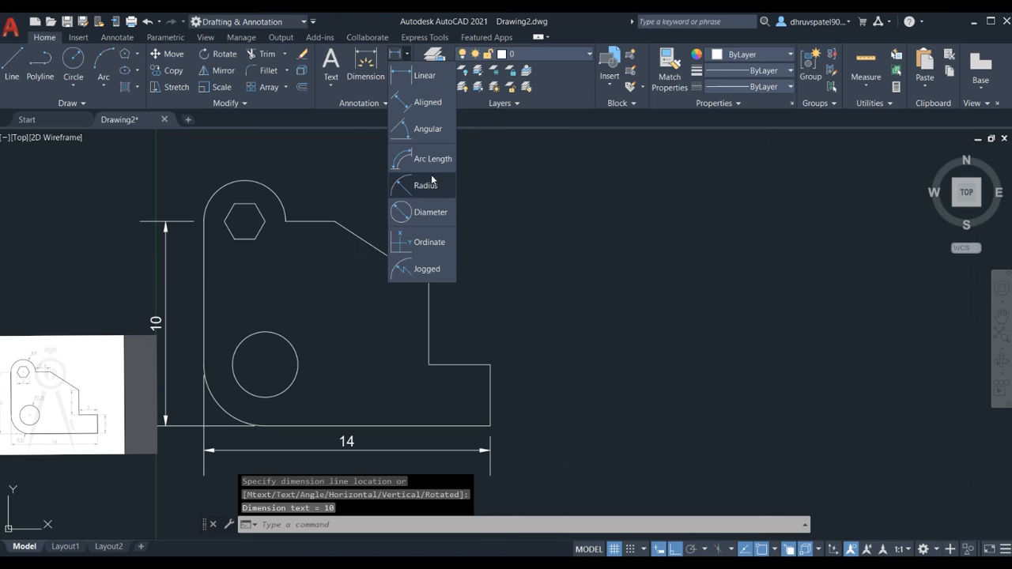
click(431, 212)
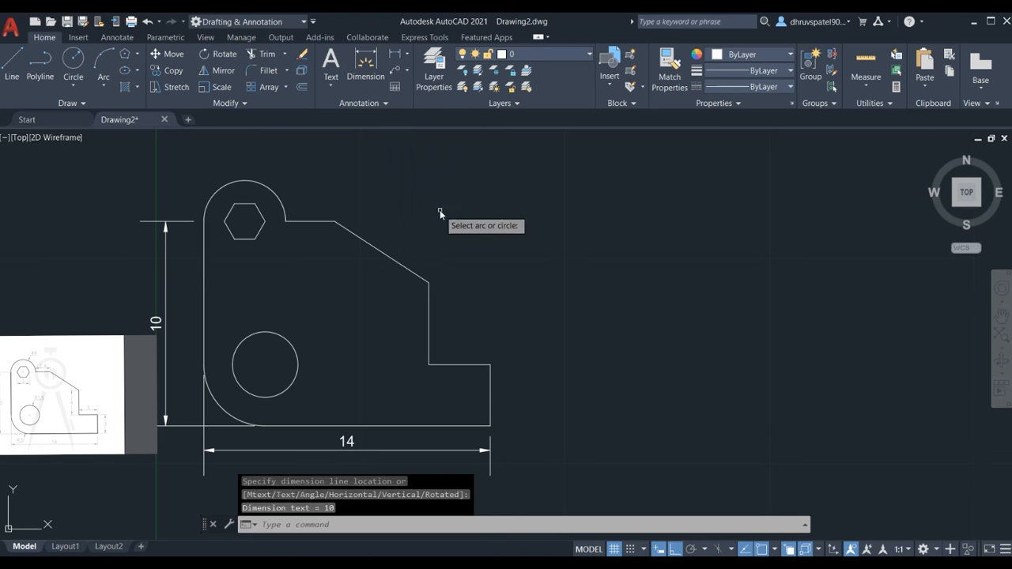
click(246, 183)
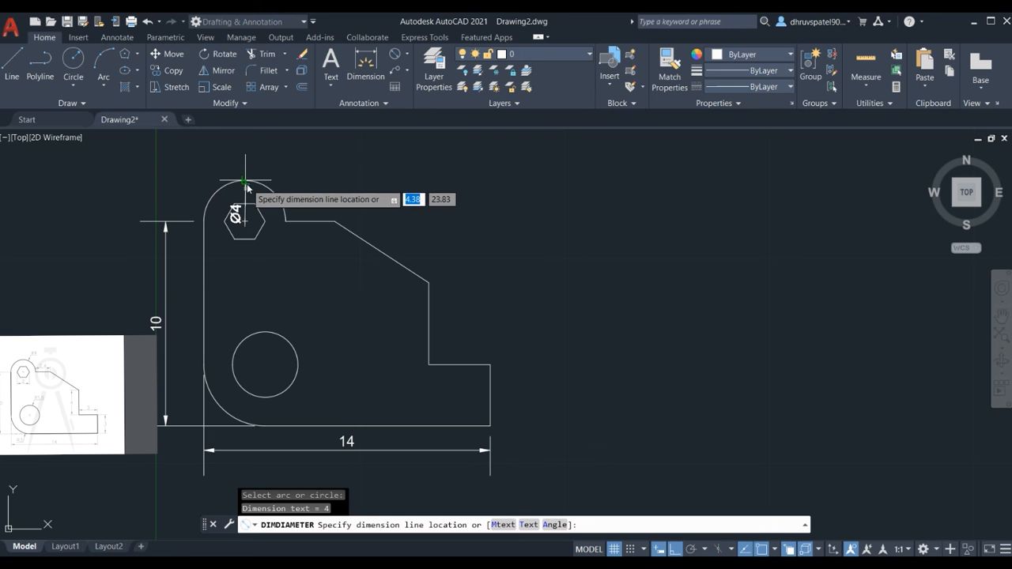
click(291, 170)
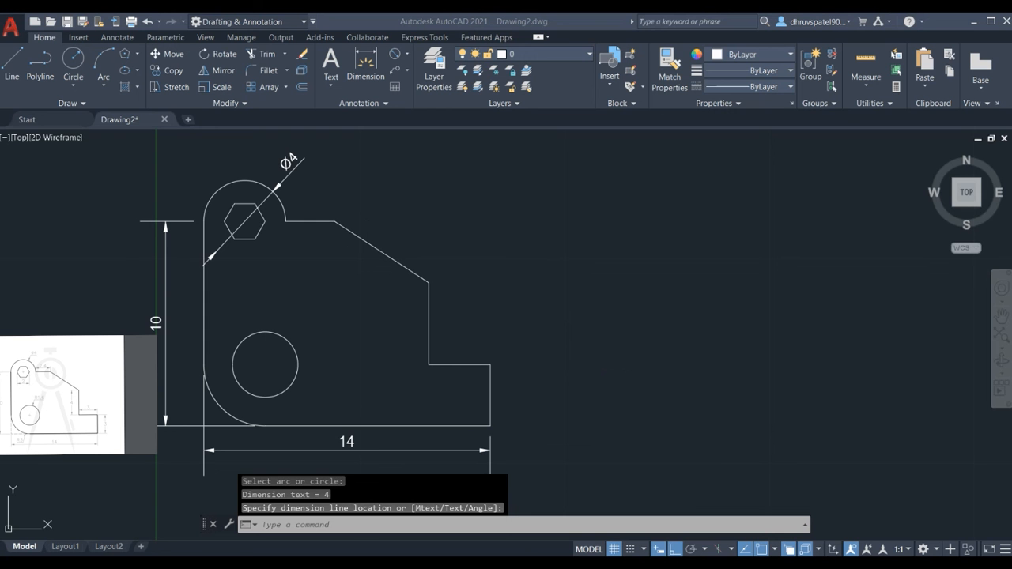
- Add a horizontal linear dimension between the hexagon's left and right corners, placing it just below the hexagon
click(407, 54)
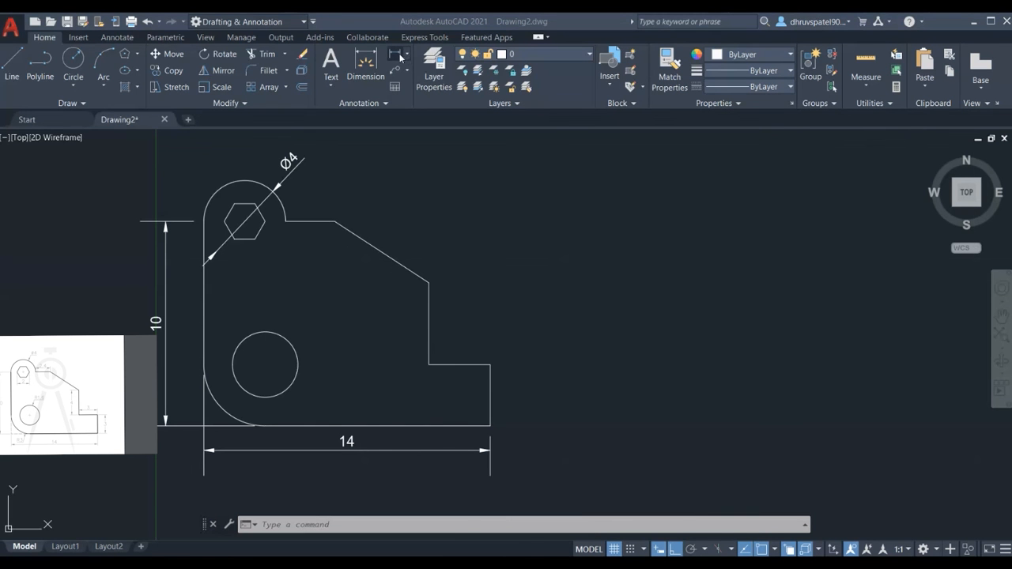
click(414, 76)
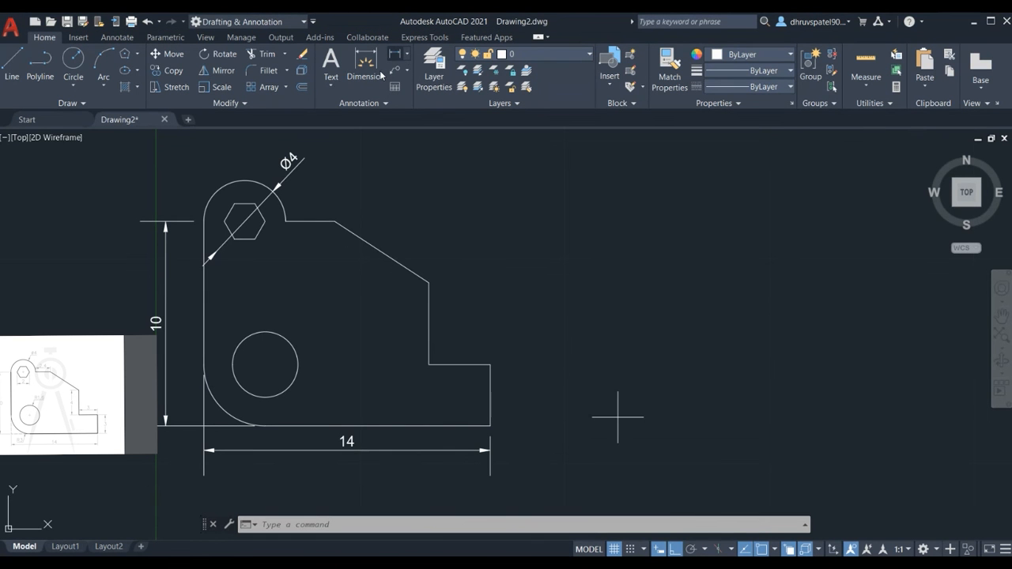
click(224, 222)
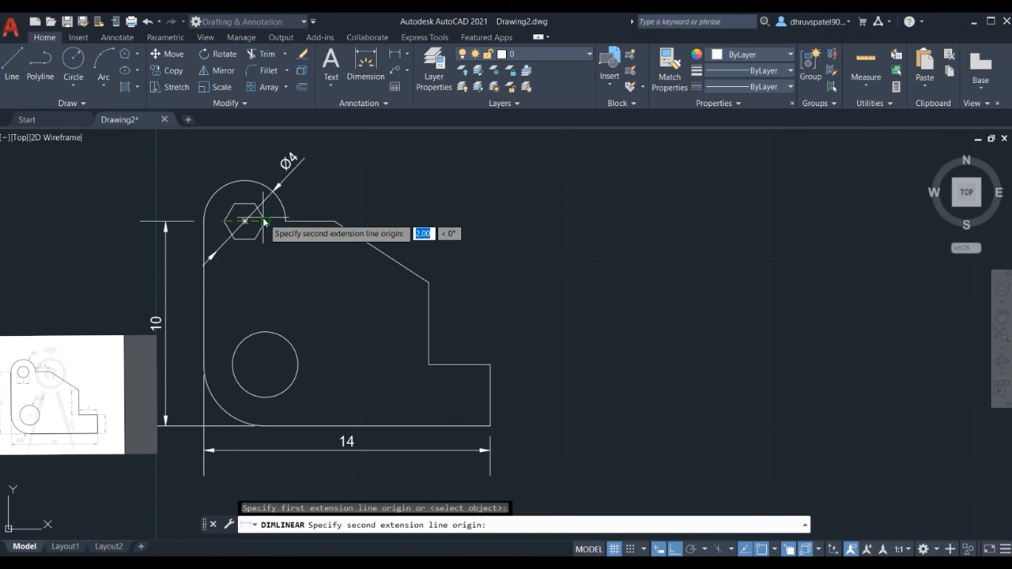
click(265, 222)
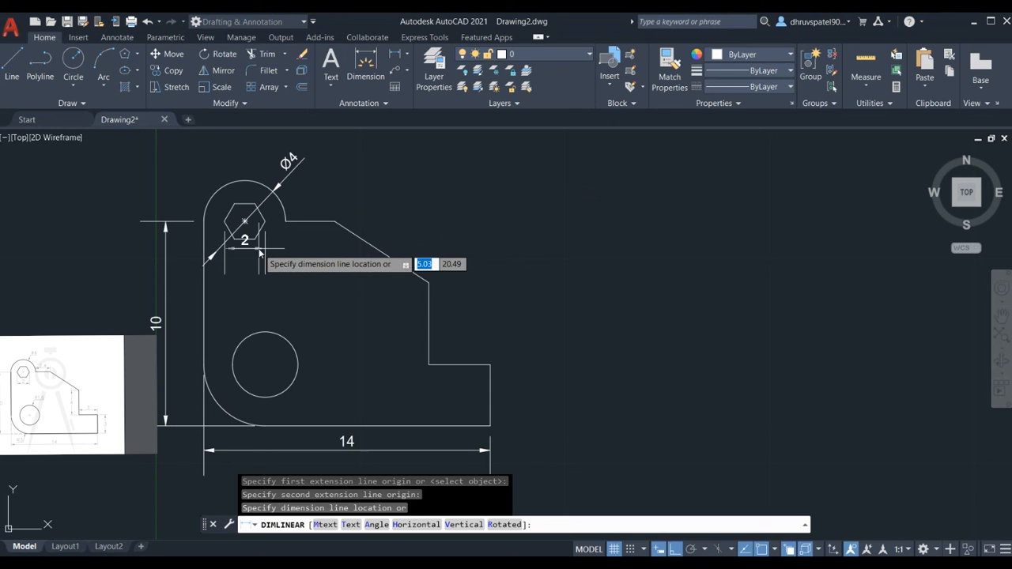
click(259, 251)
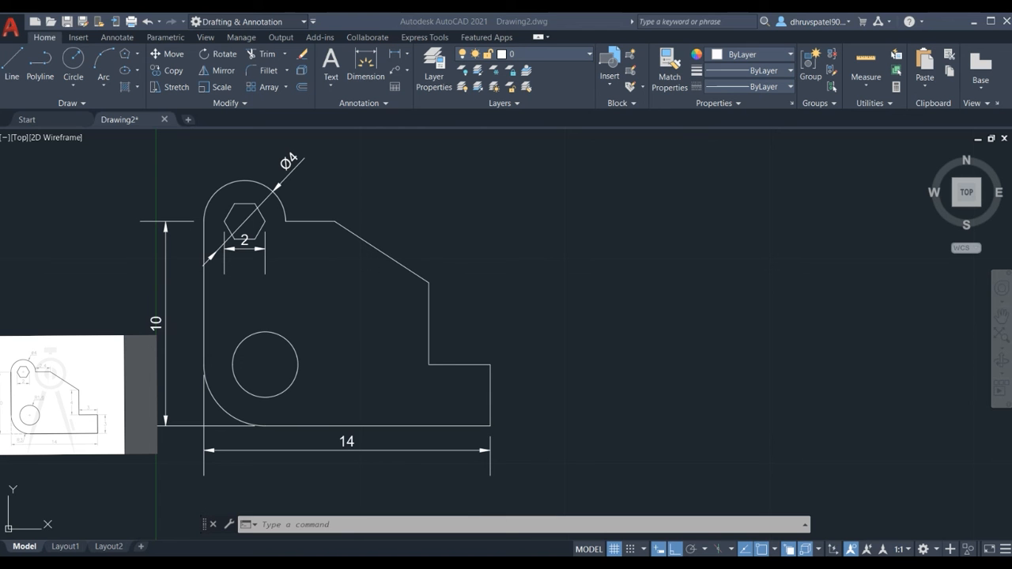
- Add a horizontal linear dimension to the short top edge between the rounded arc and the sloped edge, placing it just above that edge
click(395, 53)
click(286, 221)
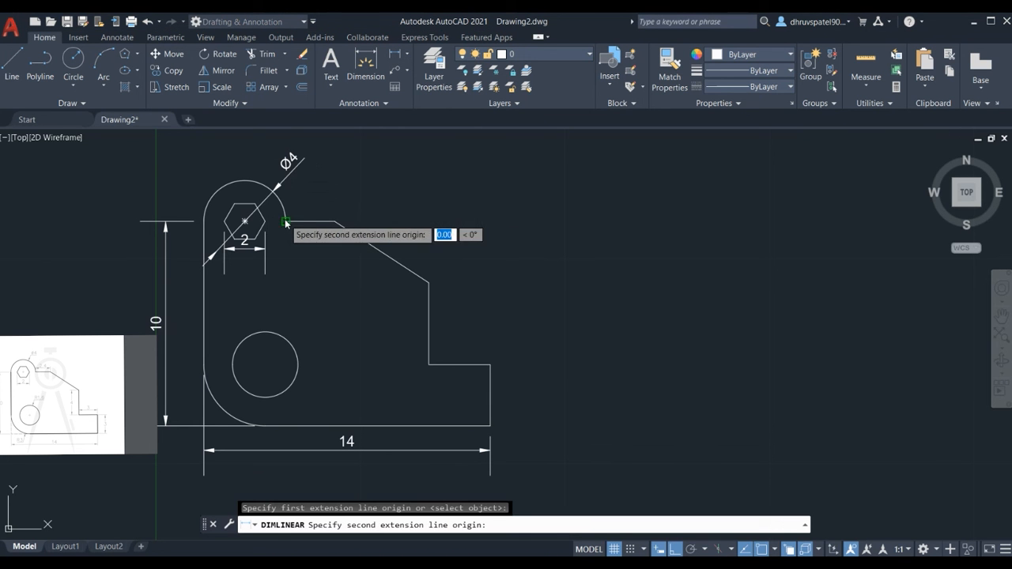
click(331, 222)
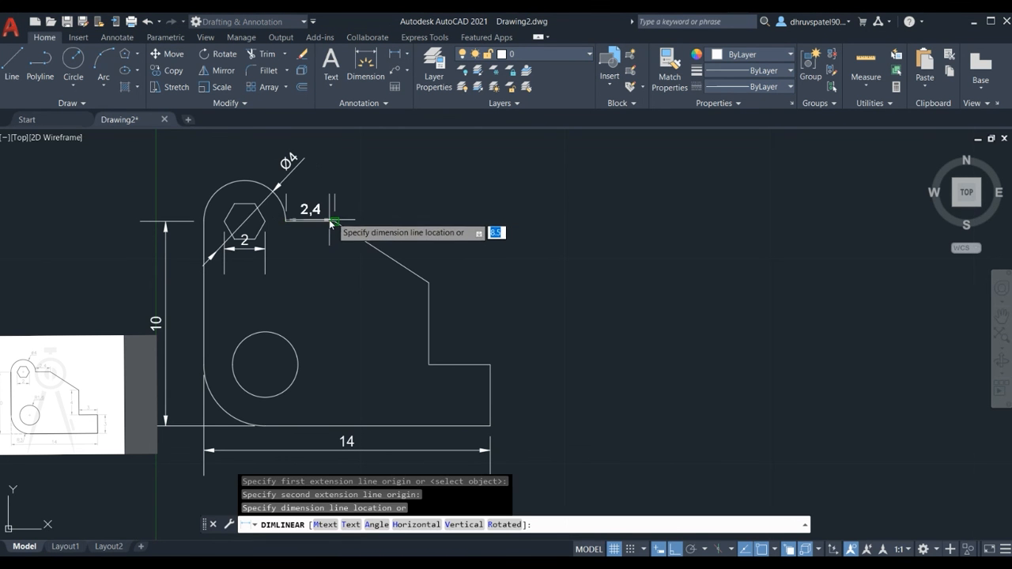
click(336, 207)
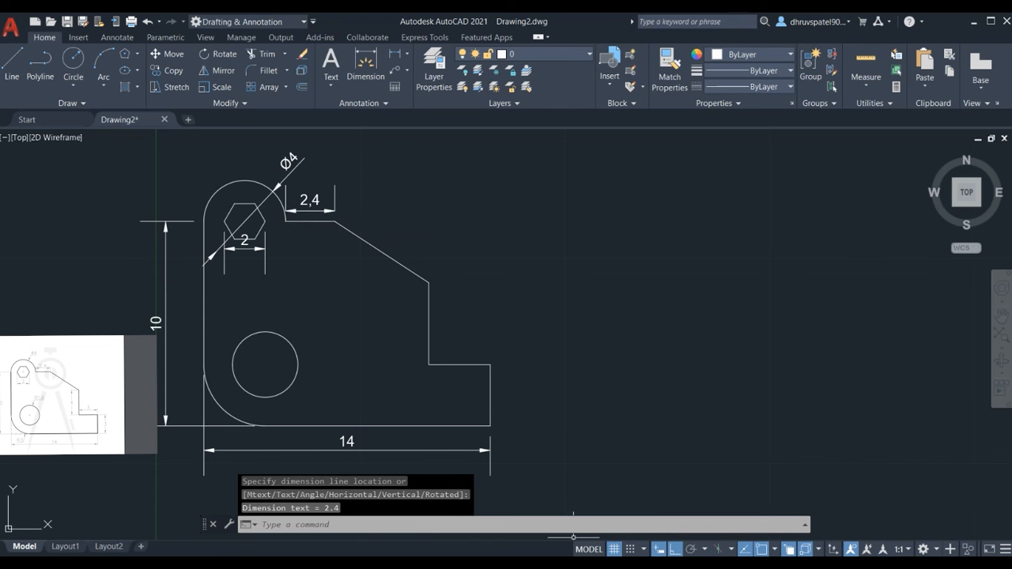
- Add a vertical linear dimension to the vertical edge below the slope, placing it inside the bracket just left of that edge
click(573, 564)
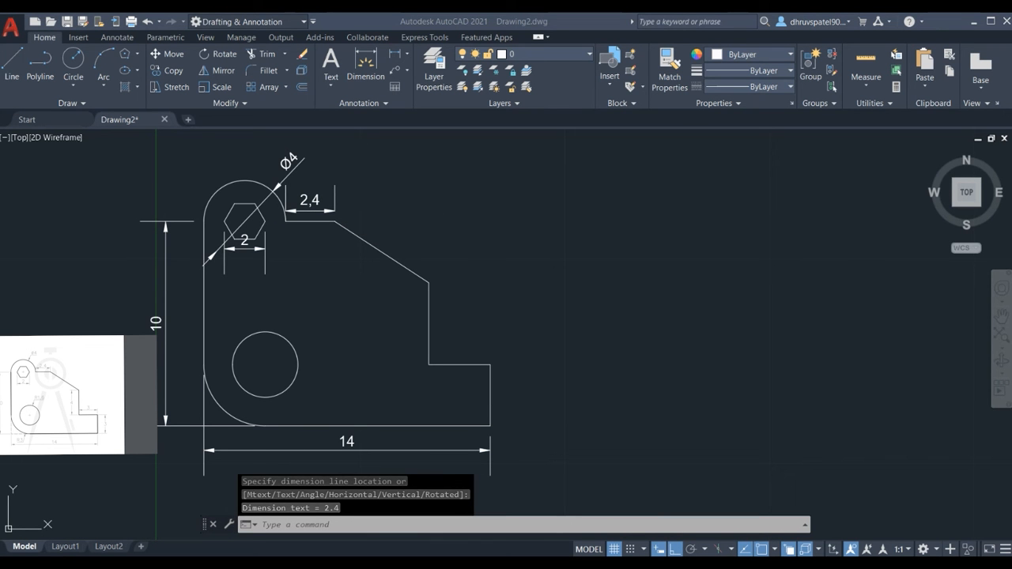
key(alt+Tab)
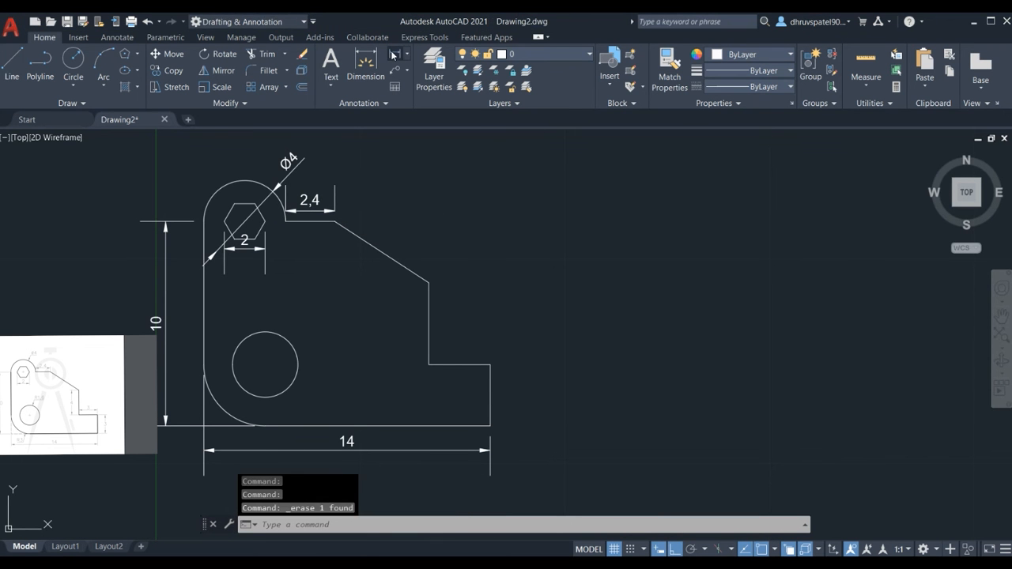
key(Return)
click(428, 282)
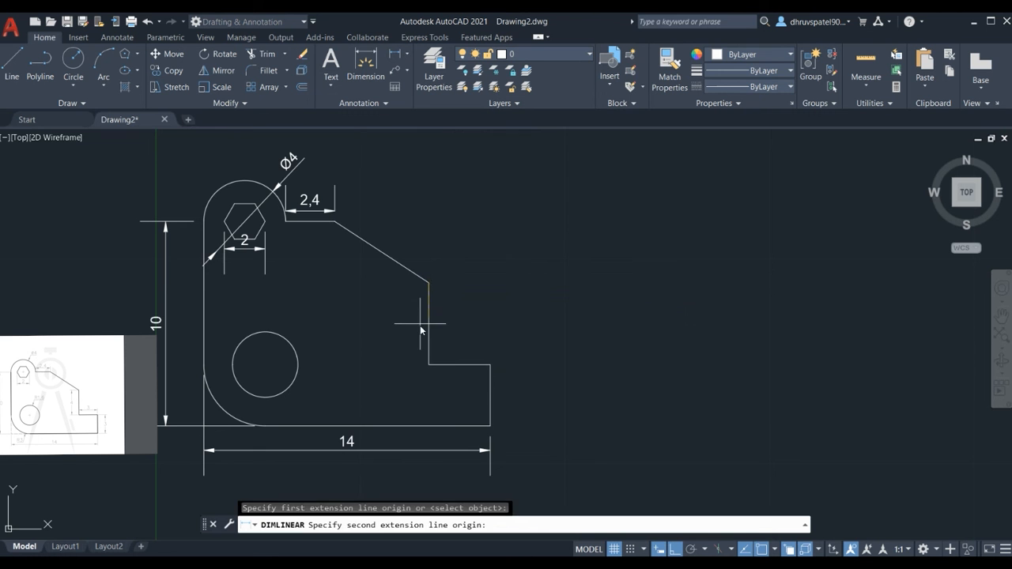
click(428, 365)
click(415, 364)
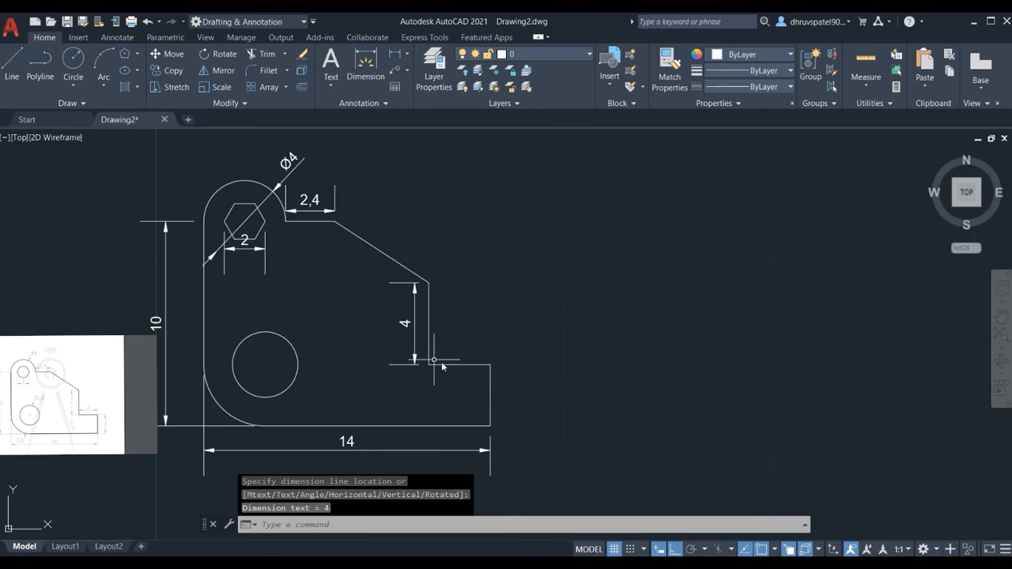
- Add a horizontal linear dimension to the top edge of the lower-right step, placing it above the step
key(Return)
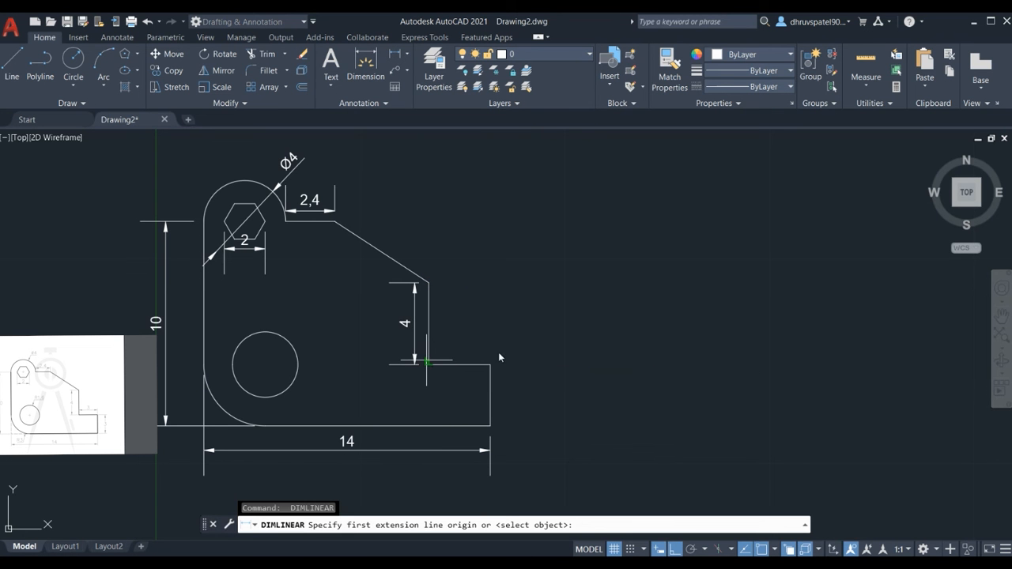
click(428, 365)
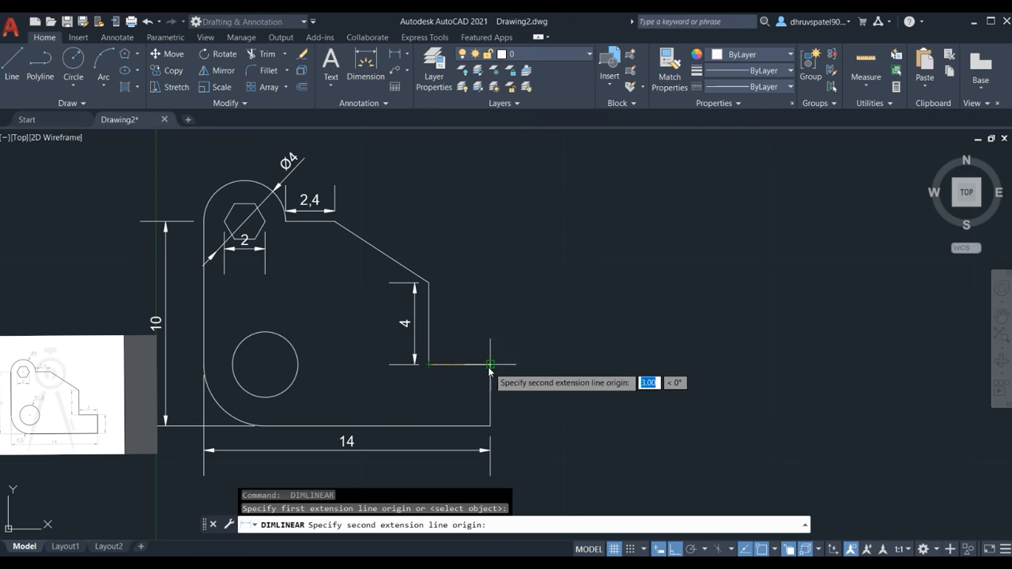
click(490, 365)
click(488, 335)
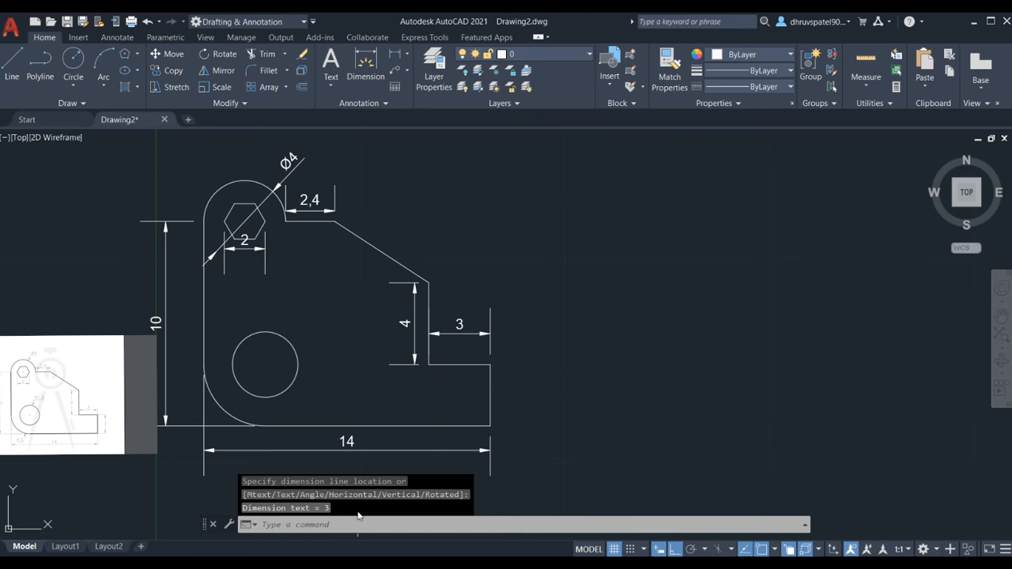
- Add a vertical linear dimension to the bracket's far right edge, placing it to the right of the bracket
key(Return)
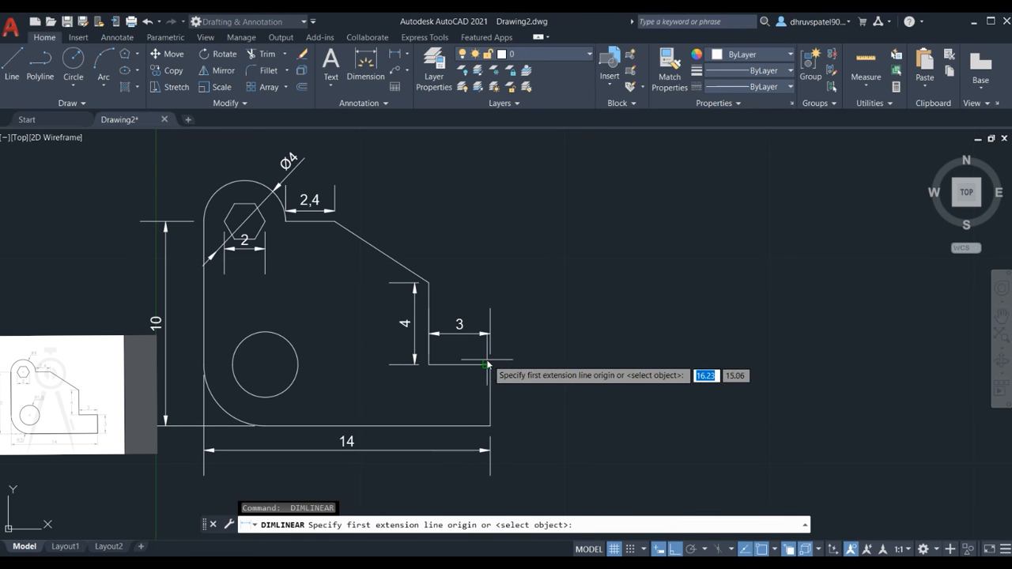
click(490, 365)
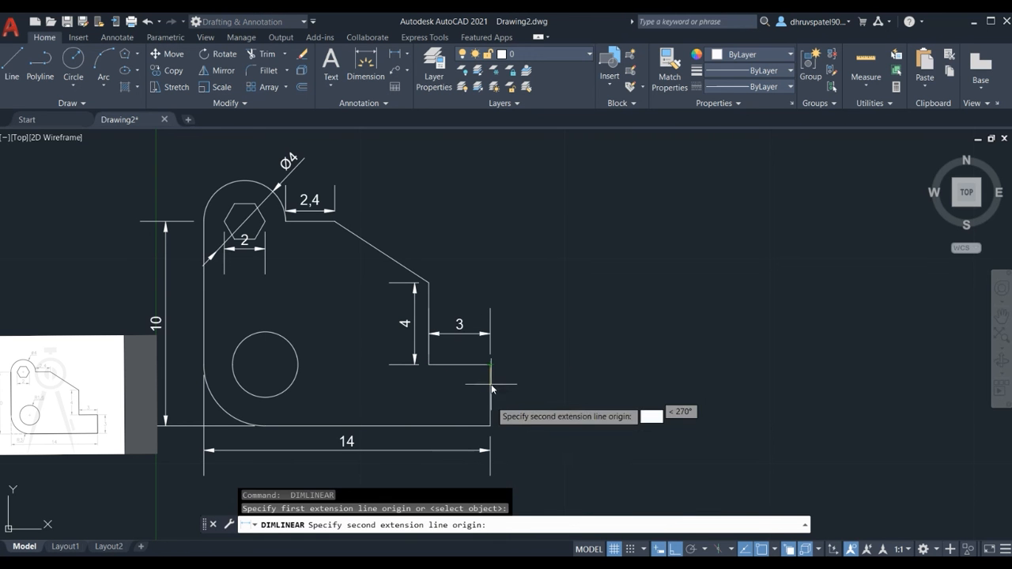
click(490, 426)
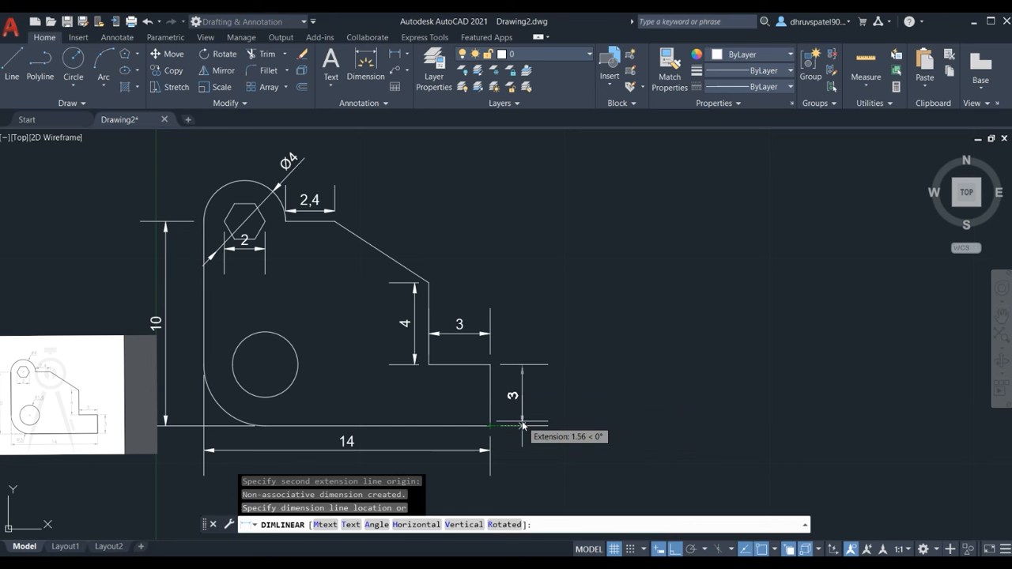
click(521, 426)
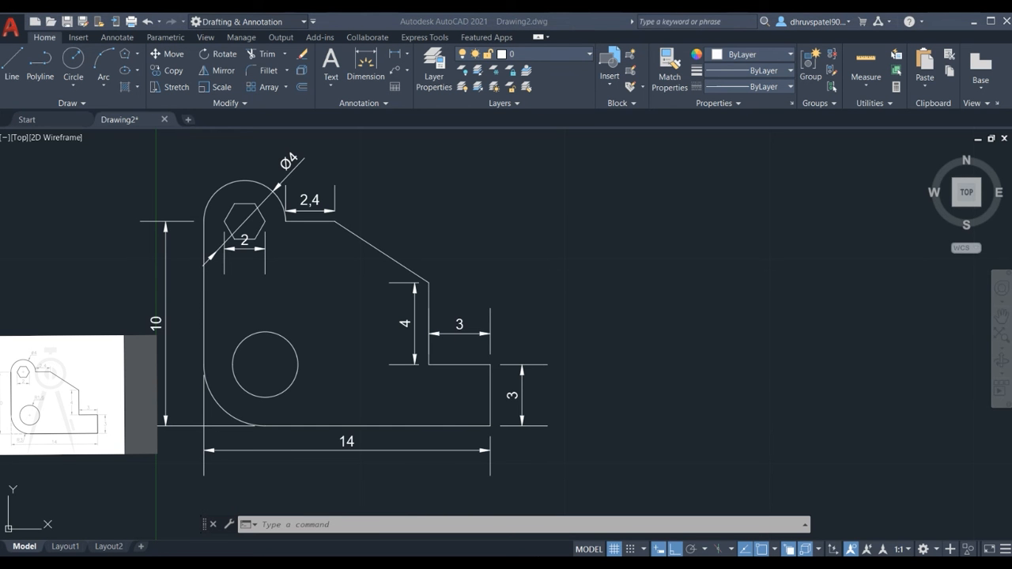
- Add a radius dimension to the circular hole, placing its text outside the circle at the upper right
click(405, 54)
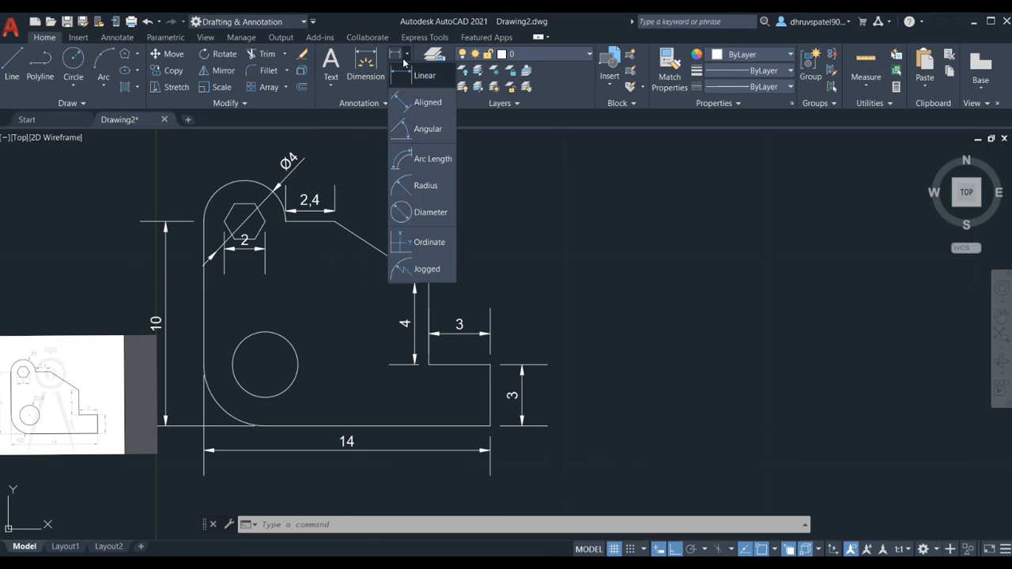
click(433, 193)
click(296, 351)
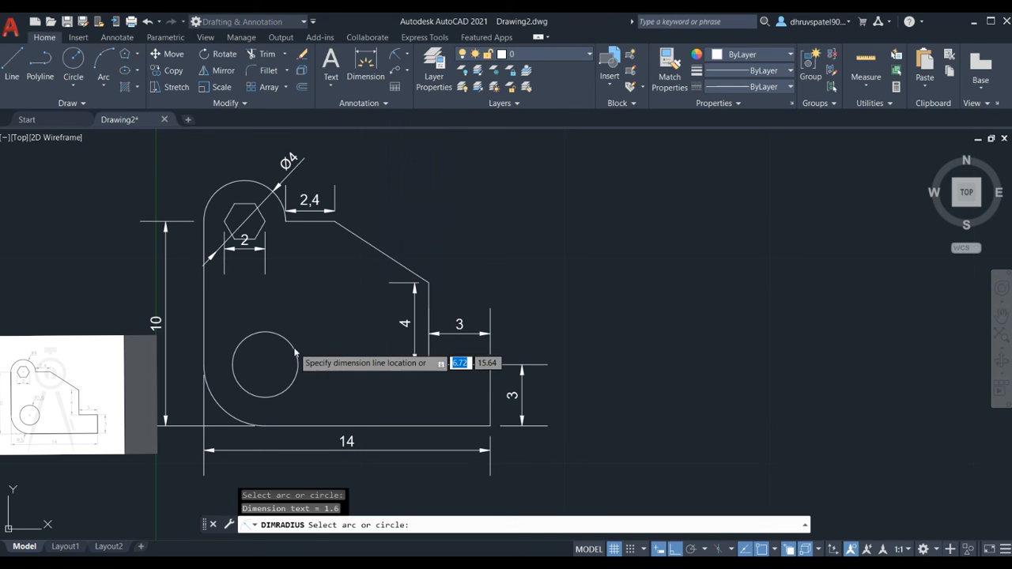
click(308, 340)
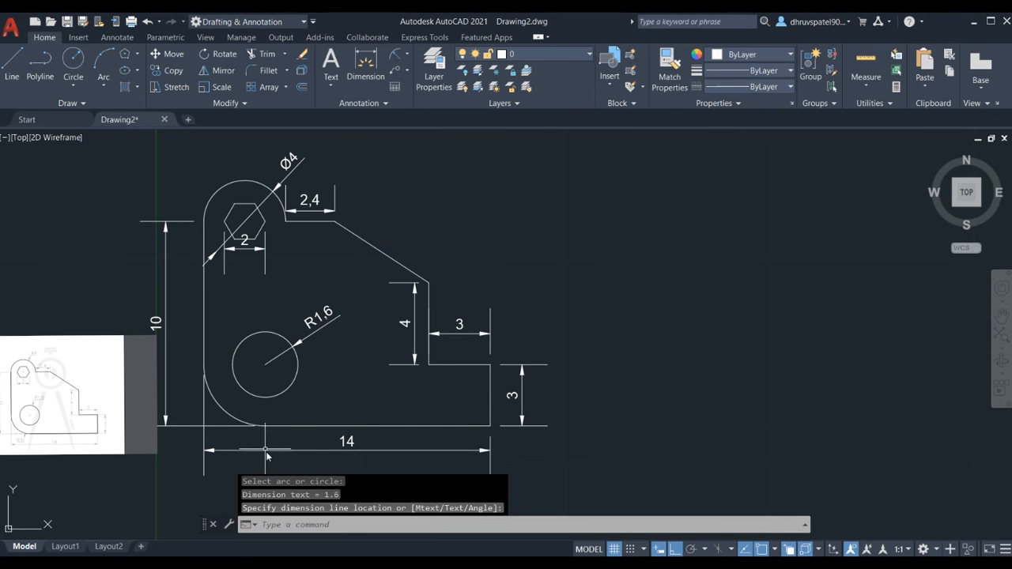
- Add a radius dimension to the rounded lower-left corner, placing its text outside the bracket at the lower left
click(394, 56)
click(225, 412)
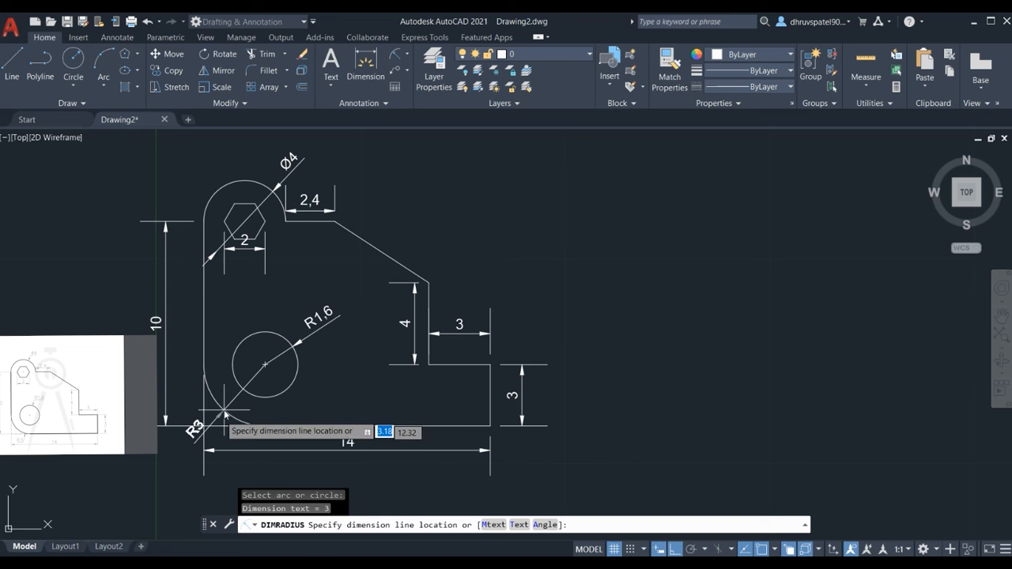
click(182, 450)
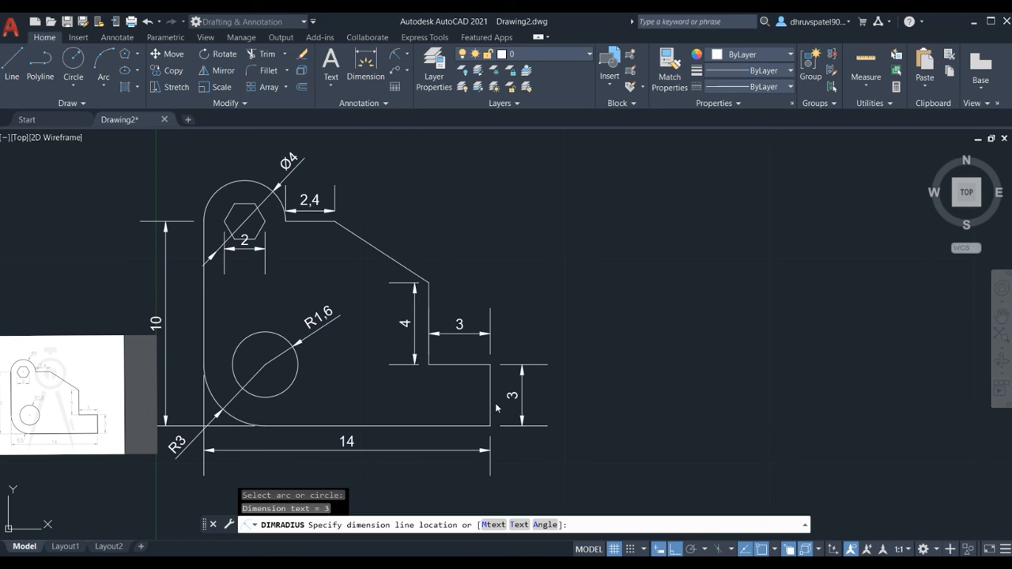